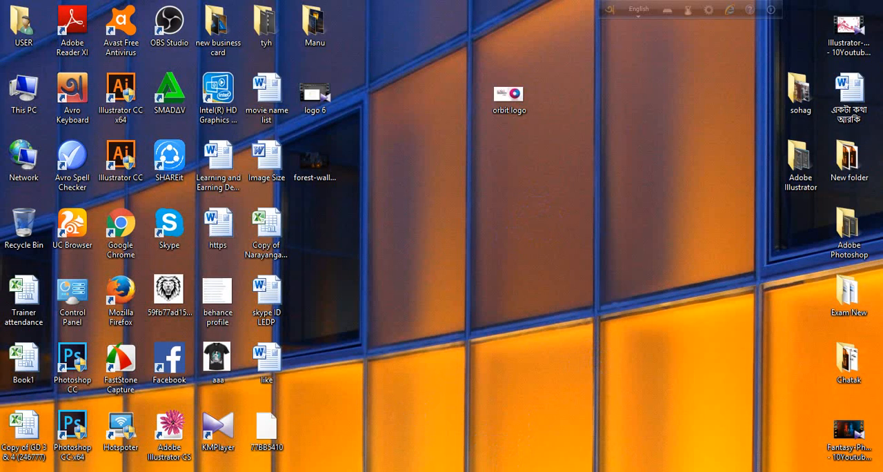
- Examine the National_emblem_of_Bangladesh reference image in Windows Photo Viewer, then return to Illustrator
click(462, 471)
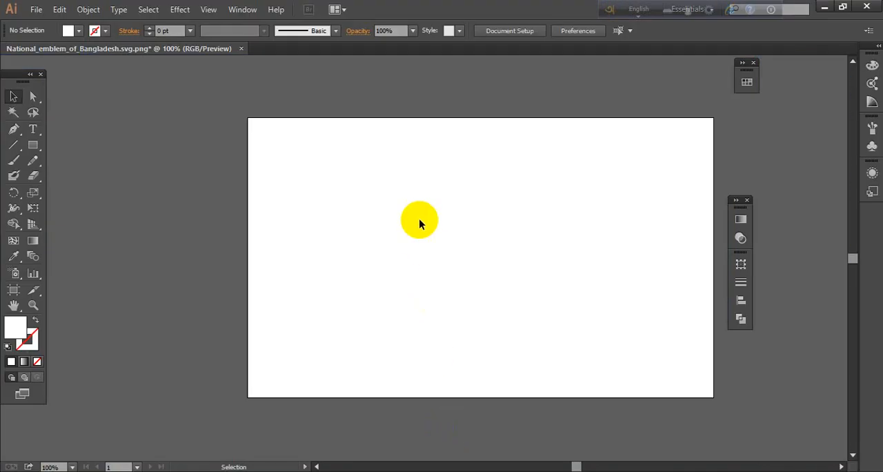
click(488, 471)
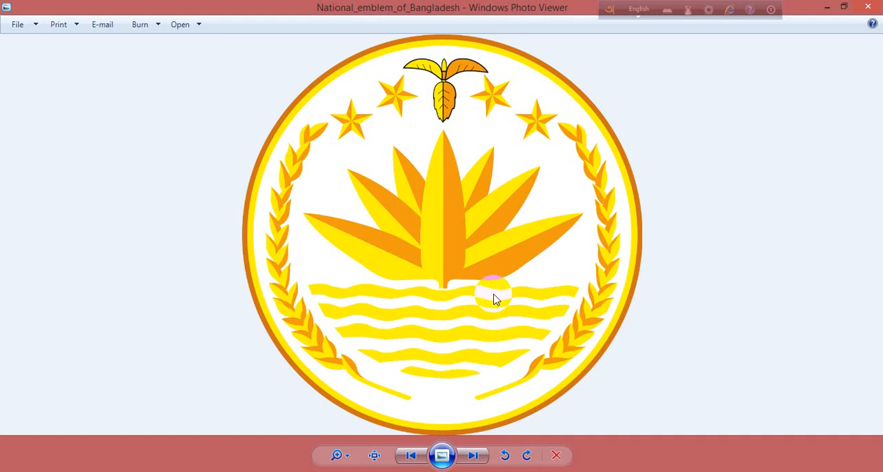
click(827, 7)
- Draw a large circle from its centre on the right half of the artboard with the Ellipse tool
click(32, 150)
drag(31, 152, 91, 177)
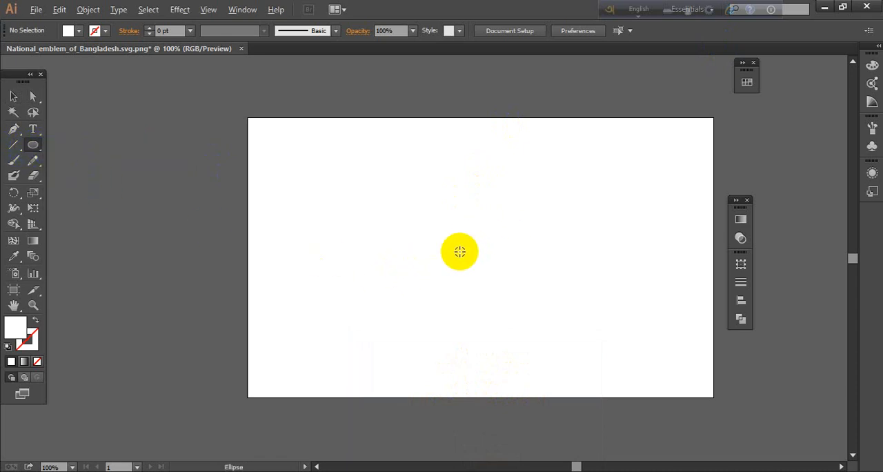
drag(528, 239, 591, 345)
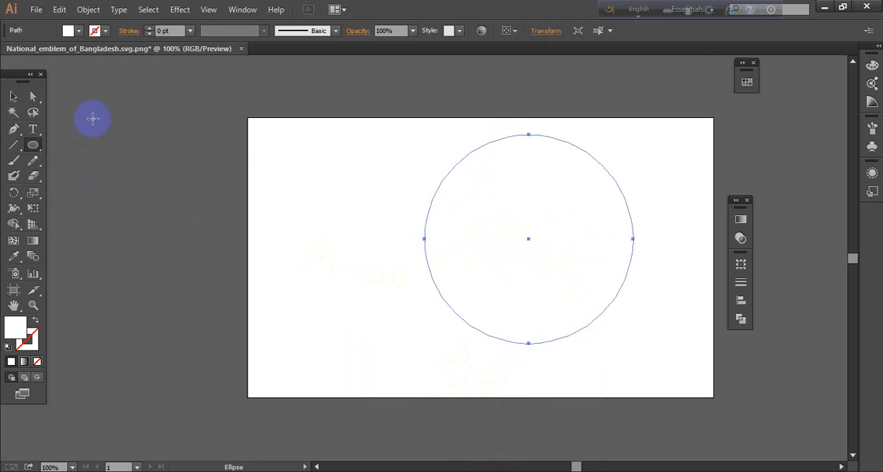
click(15, 96)
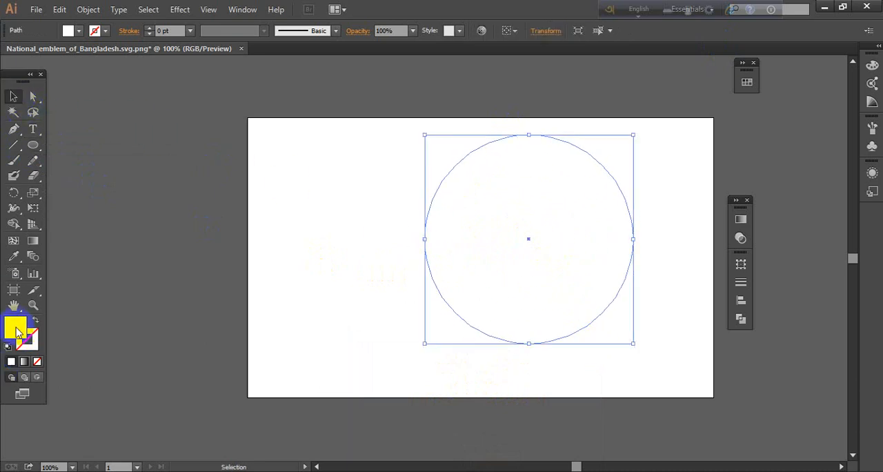
- Give the circle a white fill and an 8 pt yellow stroke (C 1.86, M 7.43, Y 99.21, K 0)
click(7, 346)
click(32, 344)
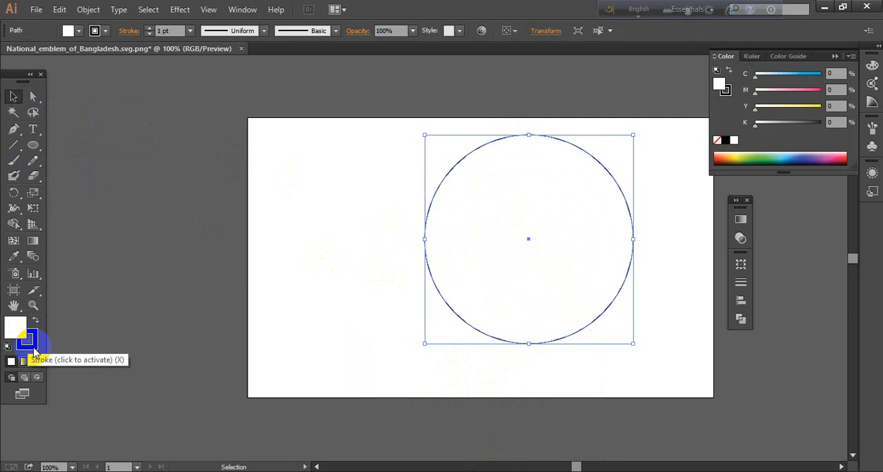
double_click(30, 345)
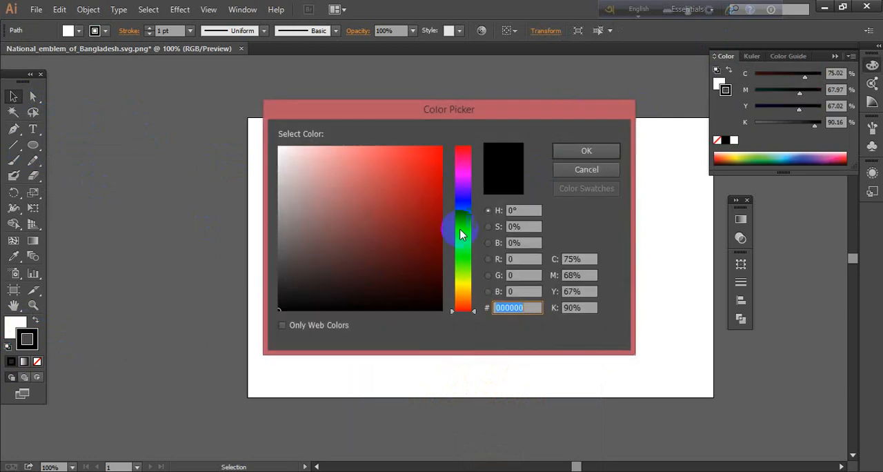
drag(462, 235, 464, 286)
mouse_move(424, 197)
mouse_down()
mouse_move(423, 153)
mouse_move(494, 144)
mouse_up()
click(587, 147)
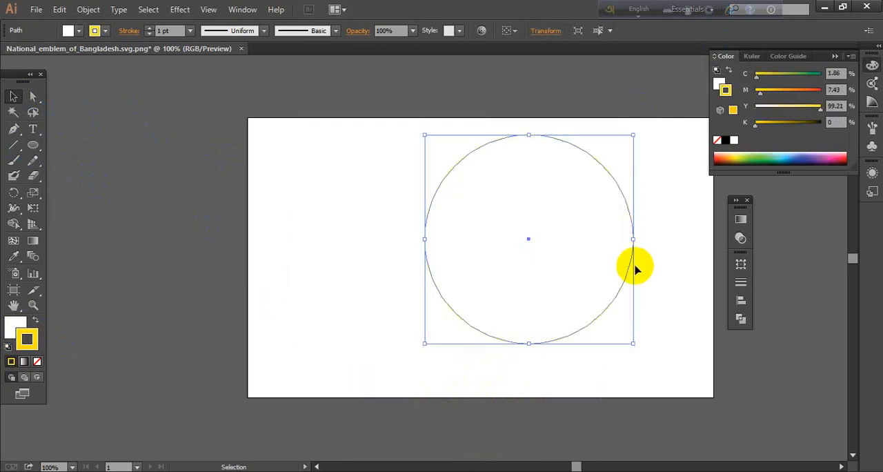
click(190, 30)
click(203, 189)
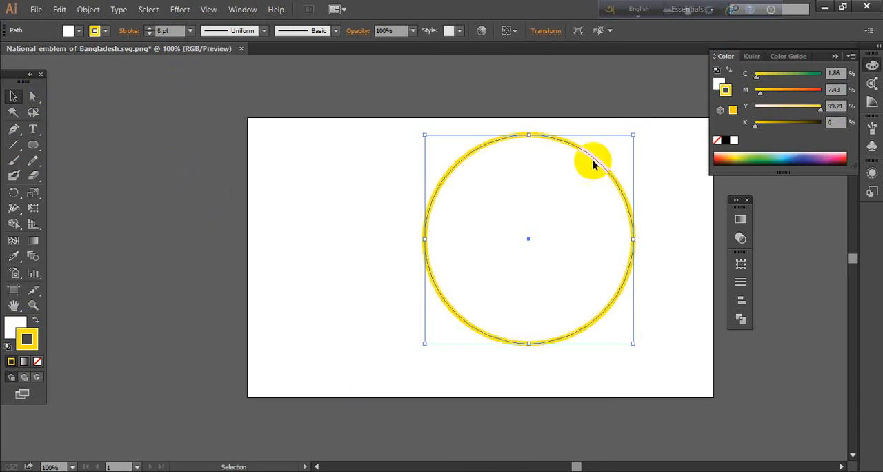
- Scale the circle down to about two thirds of its size and set its stroke weight to 5 pt
mouse_move(632, 136)
mouse_down()
mouse_move(584, 191)
mouse_move(587, 181)
mouse_up()
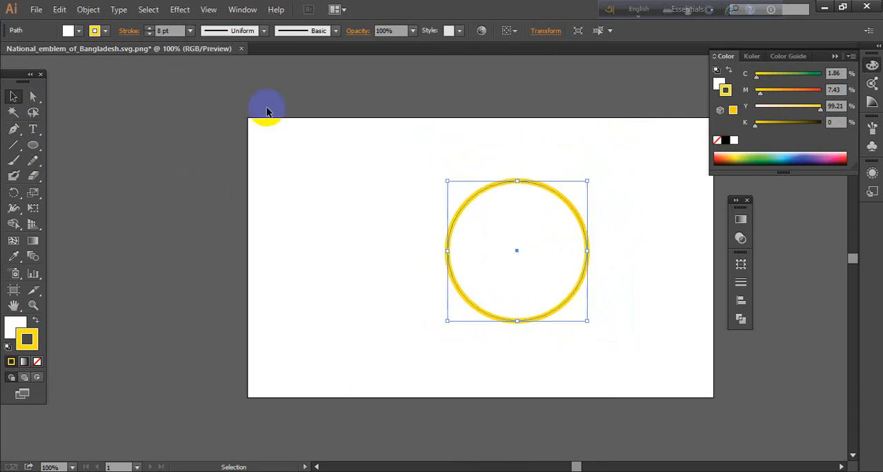
click(189, 31)
click(204, 144)
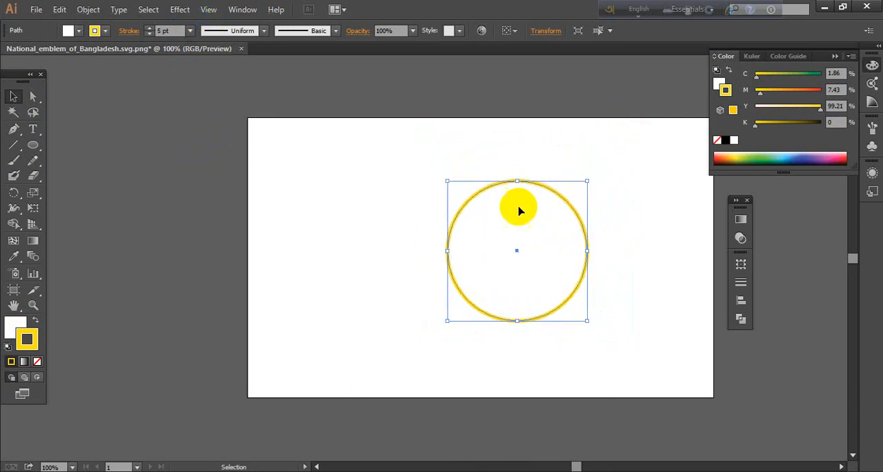
click(612, 236)
- Turn on the rulers and place a horizontal and a vertical guide through the yellow circle's centre
key(z)
drag(436, 158, 613, 348)
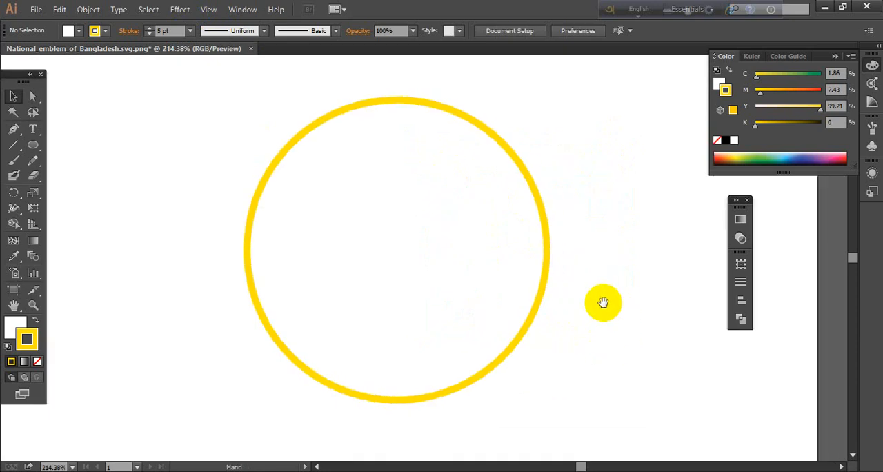
key(v)
click(483, 302)
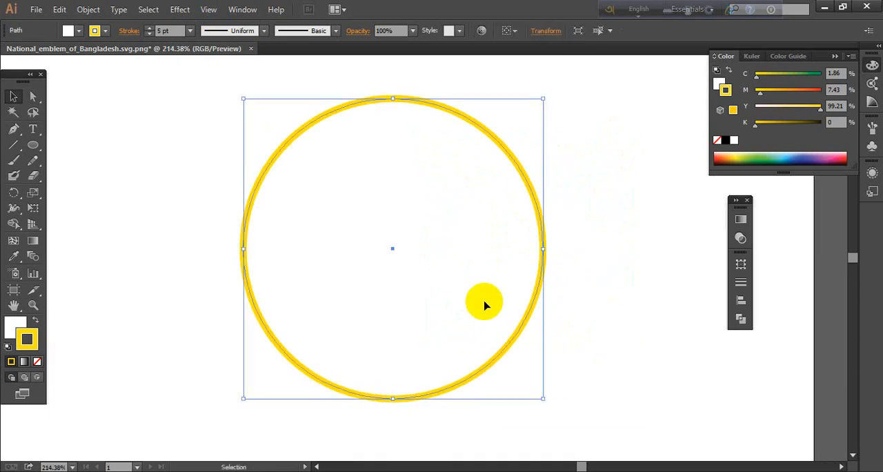
key(a)
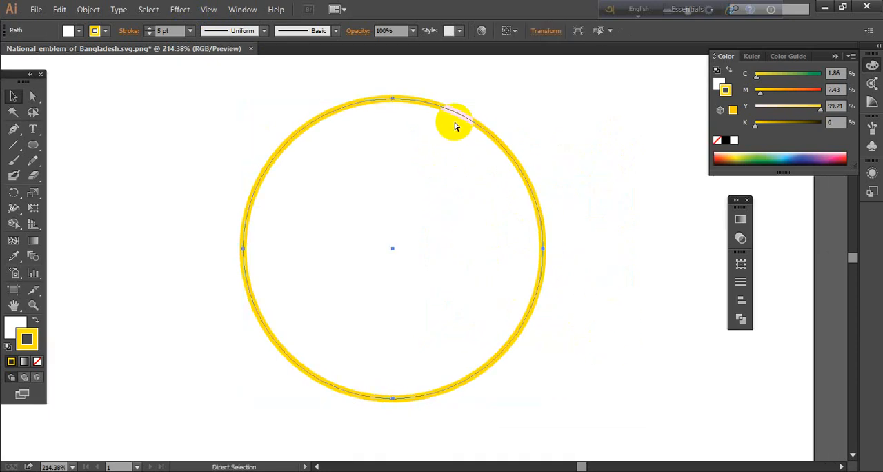
key(ctrl+r)
key(v)
drag(434, 60, 397, 246)
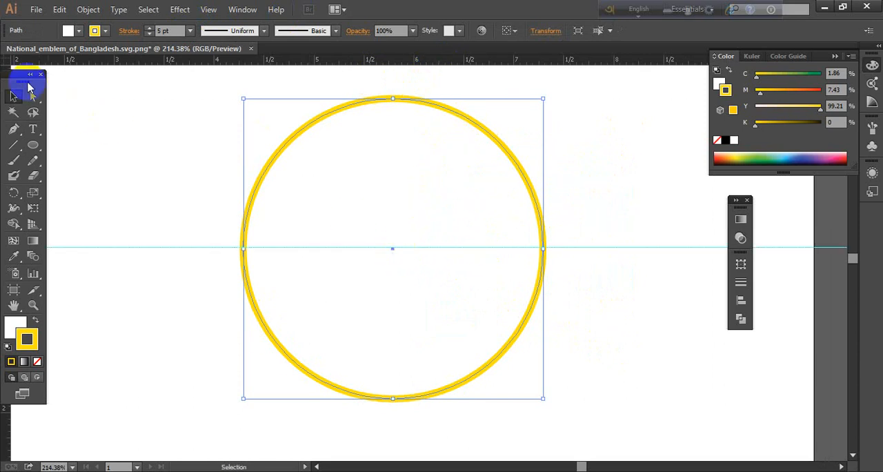
drag(27, 84, 45, 85)
drag(4, 131, 393, 262)
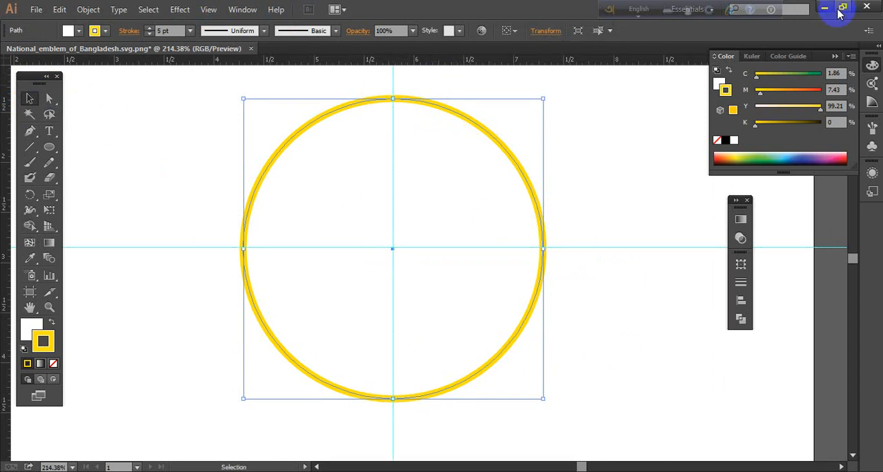
- Restore the application window to a smaller size, move the tool panel inside it and extend the window's height
click(842, 6)
drag(523, 28, 537, 25)
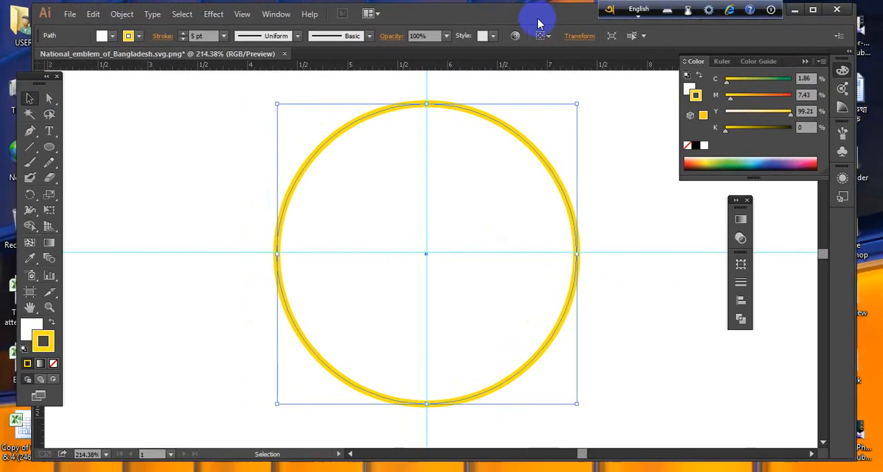
drag(39, 88, 62, 90)
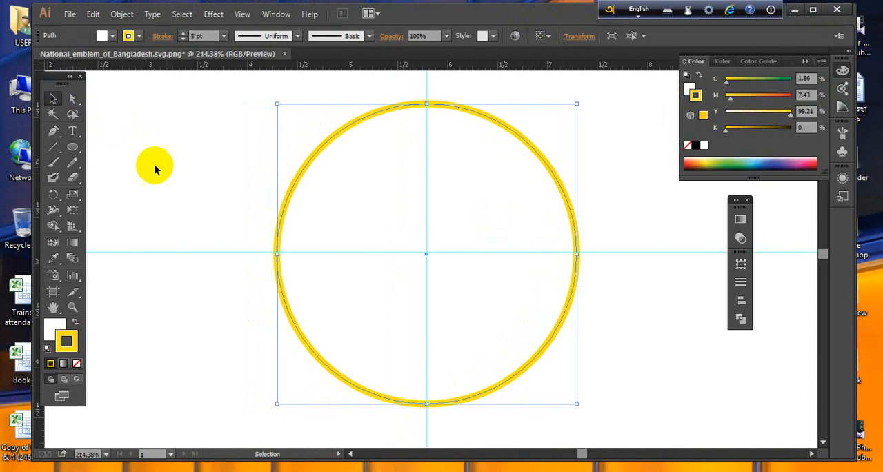
double_click(615, 461)
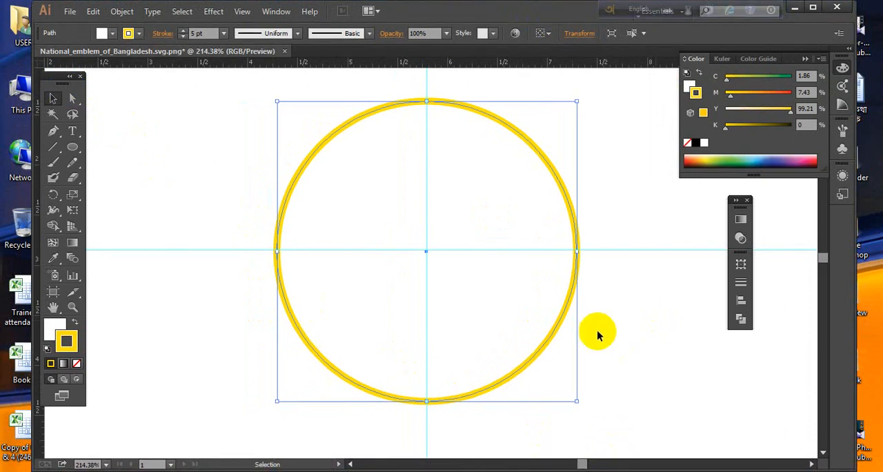
- Draw a slightly smaller concentric circle inside the yellow ring, centred on the guide intersection
click(662, 348)
click(545, 314)
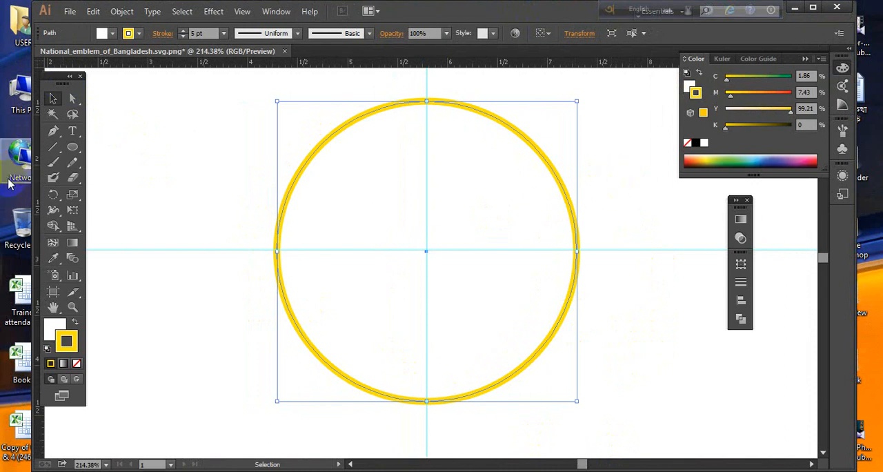
click(72, 147)
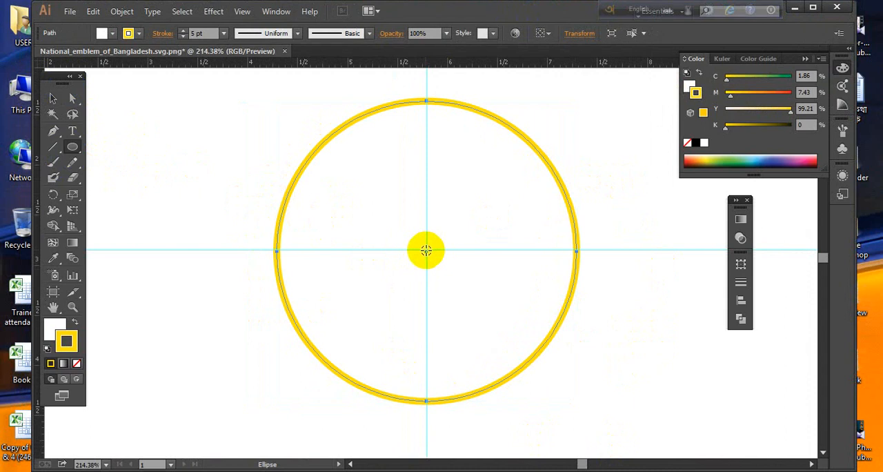
drag(426, 251, 533, 393)
click(53, 98)
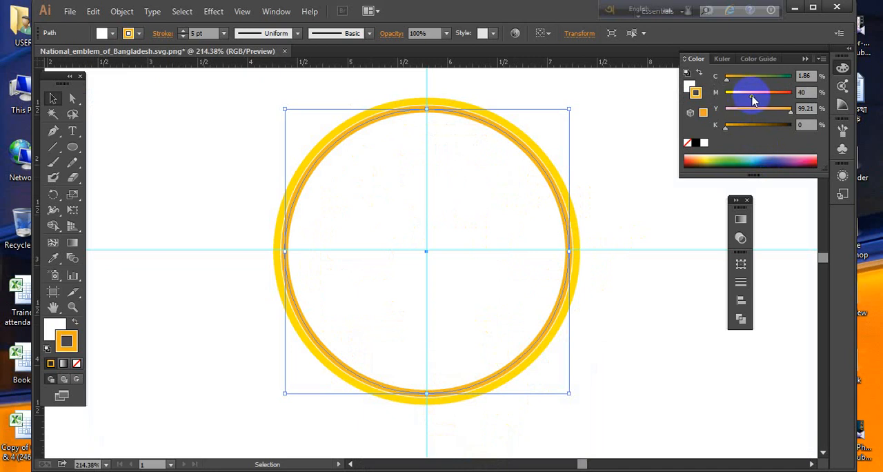
- Set the magenta value of the inner circle's stroke to 0% for a pure yellow
drag(753, 100, 754, 100)
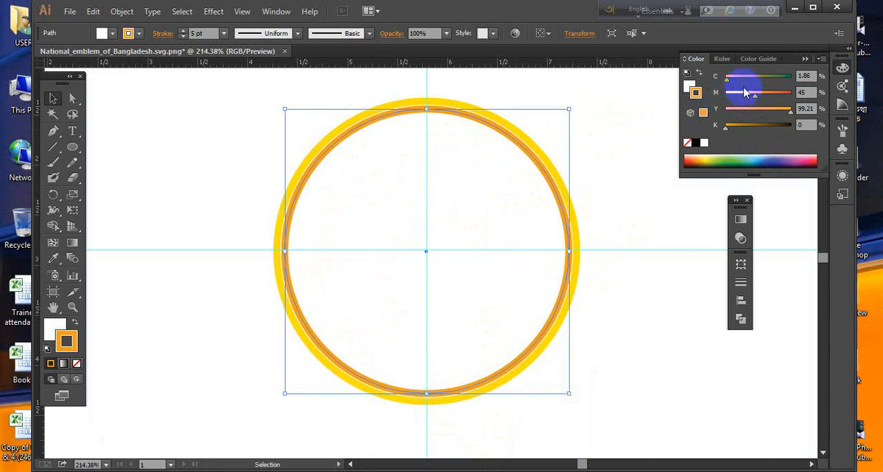
drag(744, 99, 724, 94)
click(619, 147)
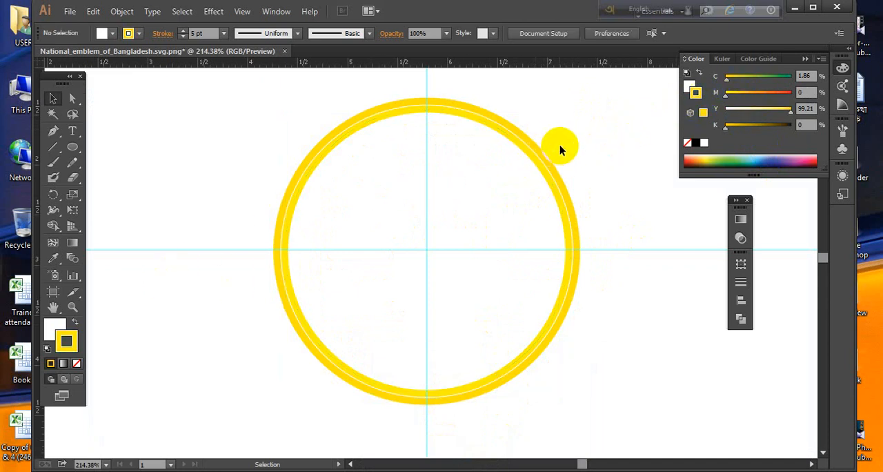
- Recolour the outer circle's stroke orange by setting its magenta value to 50%
click(547, 165)
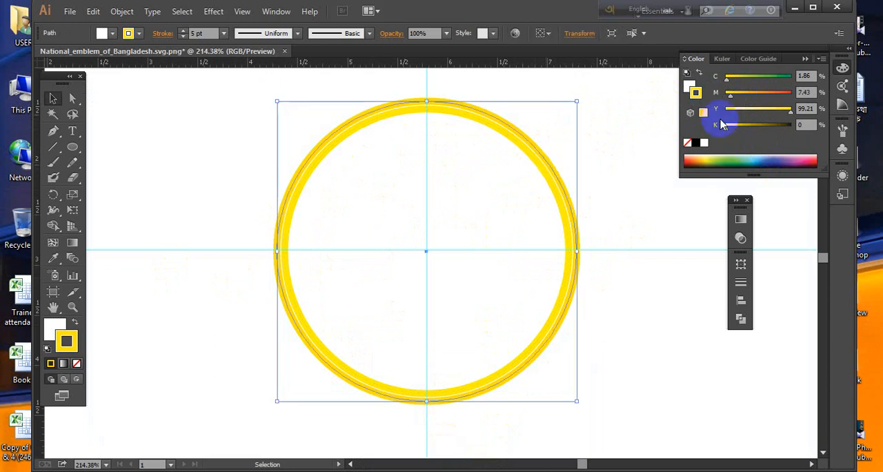
mouse_move(744, 93)
mouse_down()
mouse_move(763, 92)
mouse_move(756, 101)
mouse_up()
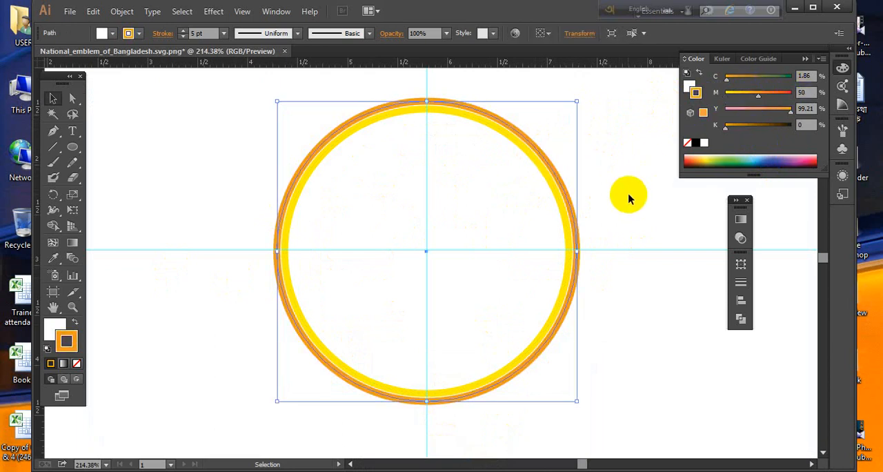
click(627, 196)
- Enlarge the inner yellow circle slightly from its centre so its ring meets the orange ring
click(539, 166)
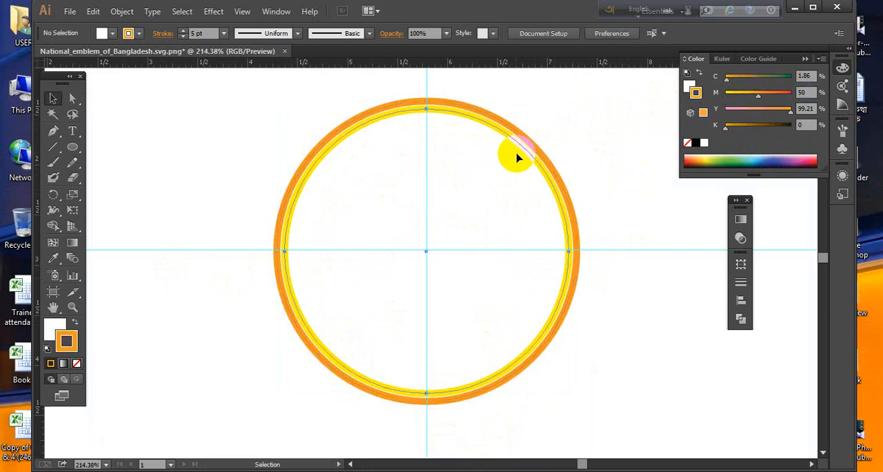
drag(571, 109, 573, 108)
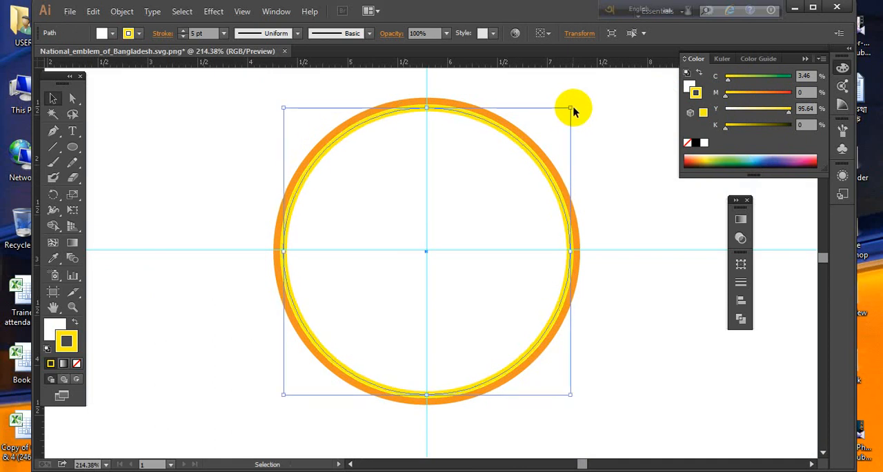
click(619, 221)
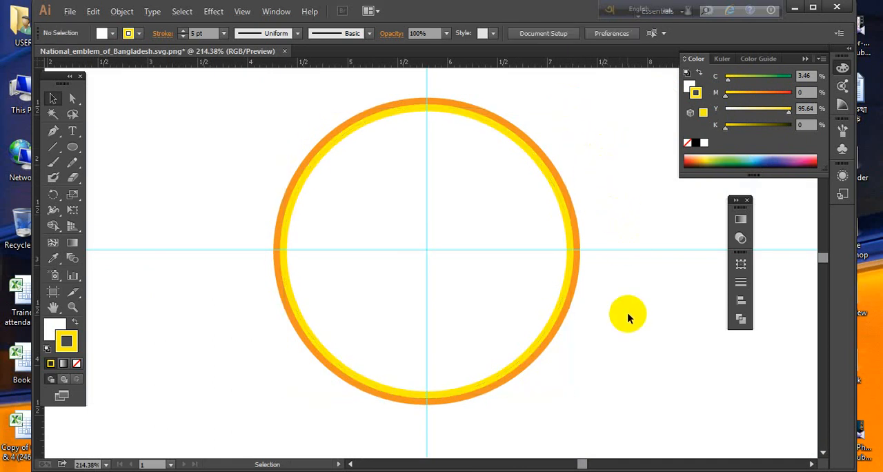
- Group the inner yellow circle with the outer orange circle
drag(623, 404, 499, 288)
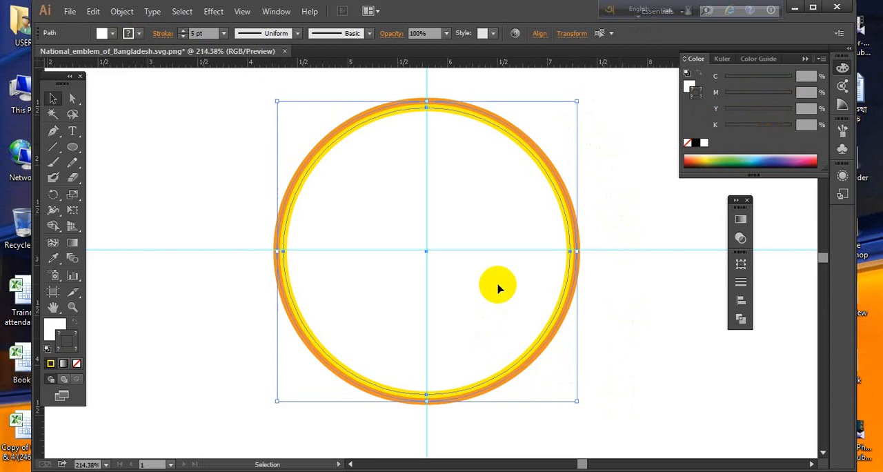
right_click(500, 288)
click(544, 150)
click(643, 286)
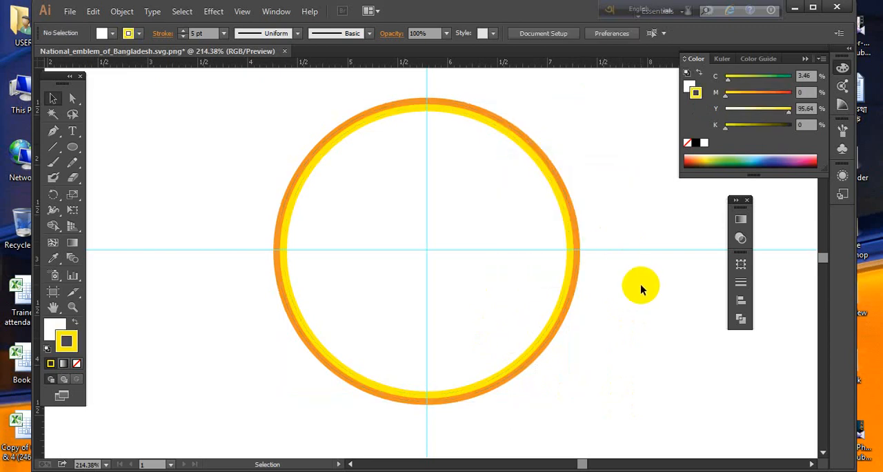
- Check the emblem reference image and draw a tall narrow ellipse, about twice as high as wide, left of the rings
click(498, 469)
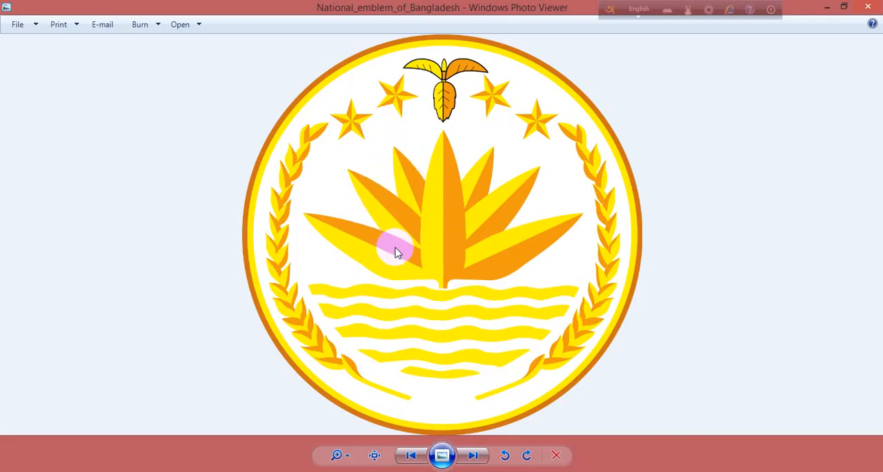
click(828, 6)
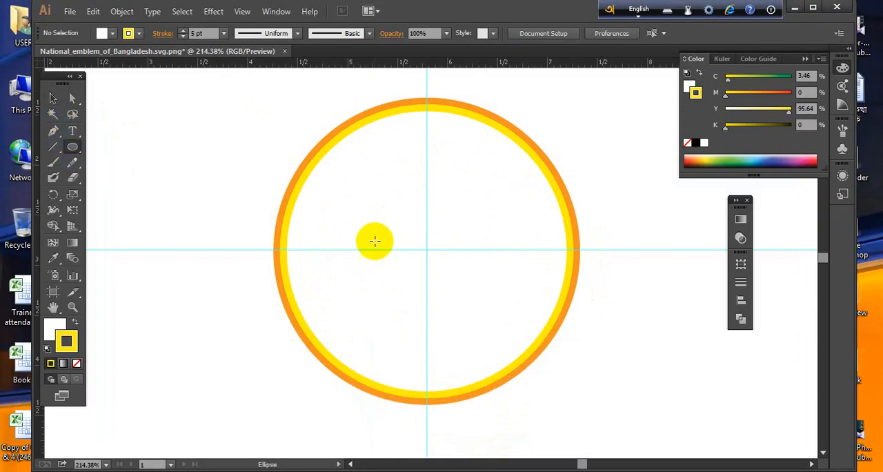
drag(256, 216, 406, 307)
drag(211, 115, 300, 287)
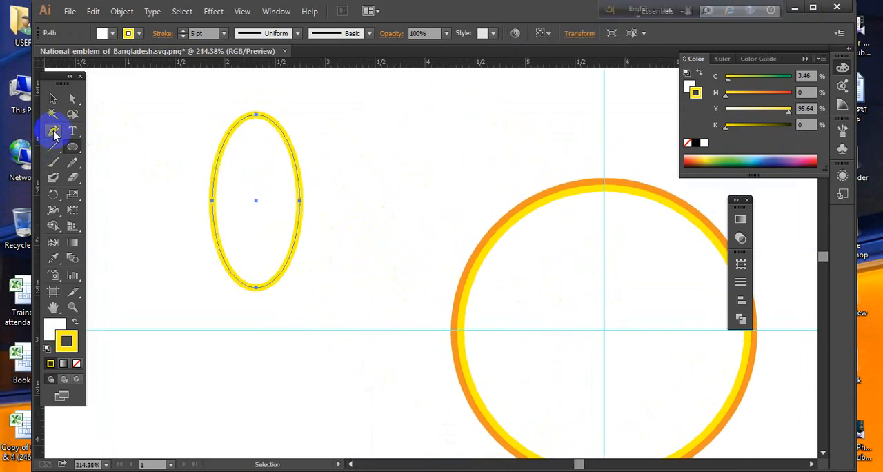
- Convert the ellipse's top anchor to a sharp corner and reshape the petal to be taller and slightly narrower
drag(55, 133, 105, 178)
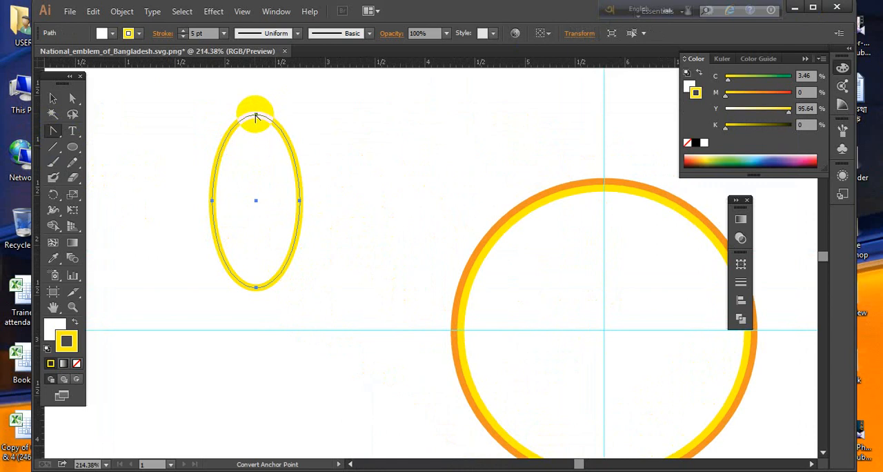
click(255, 118)
click(54, 98)
drag(235, 145, 238, 203)
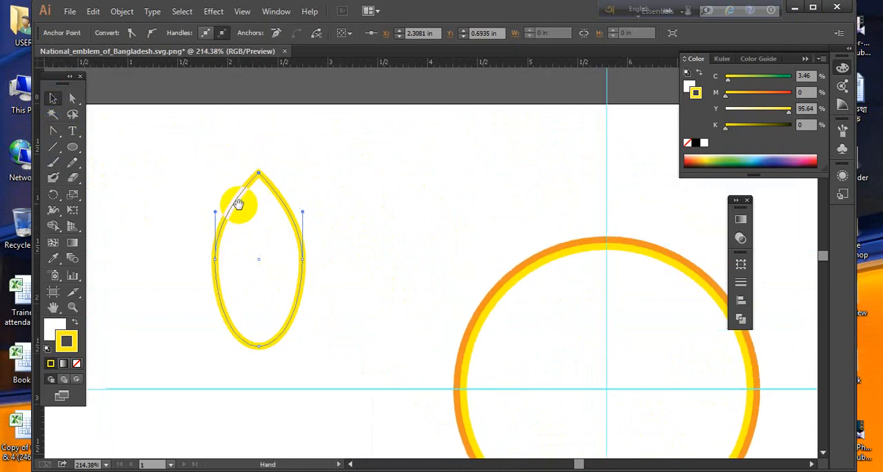
drag(262, 174, 254, 143)
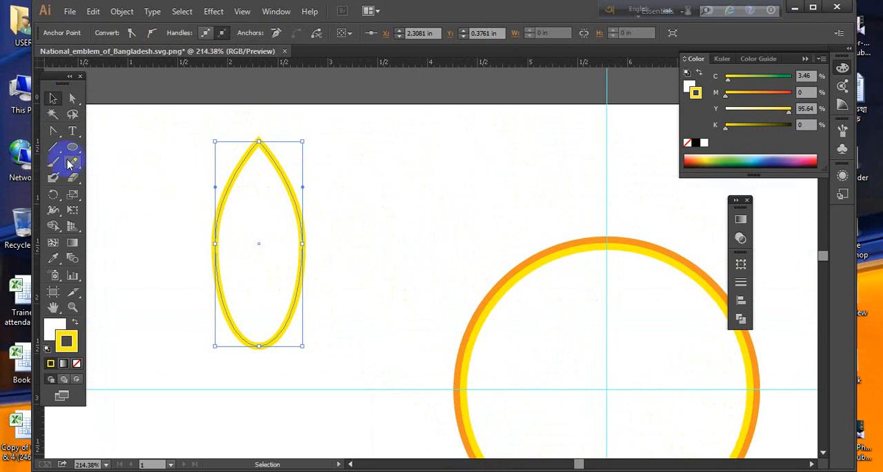
drag(303, 244, 288, 243)
- Convert the petal's bottom anchor to a sharp corner, making the shape pointed at both ends
click(54, 131)
click(251, 345)
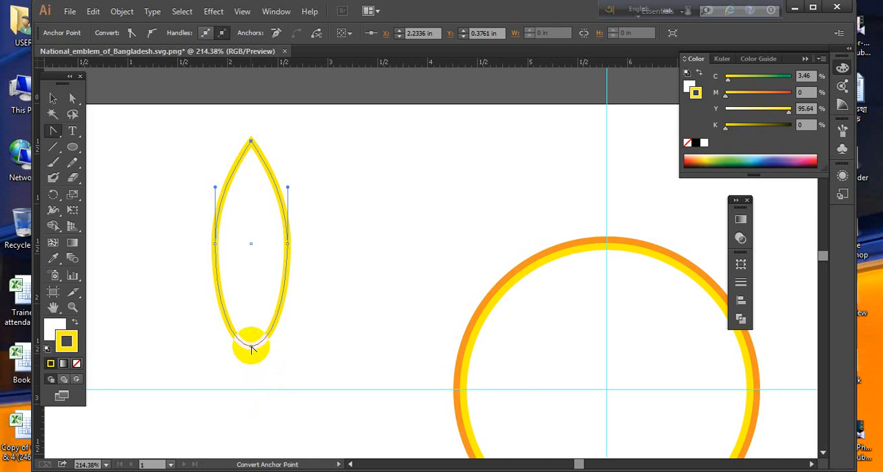
mouse_move(251, 348)
mouse_down()
mouse_move(248, 338)
mouse_move(248, 347)
mouse_up()
click(251, 345)
click(52, 101)
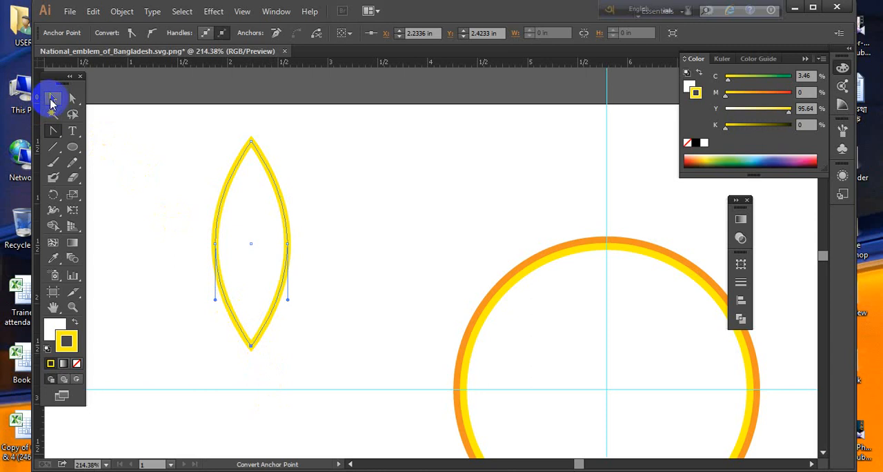
- Give the petal a solid yellow fill by swapping its fill and stroke, and remove the stroke
click(75, 325)
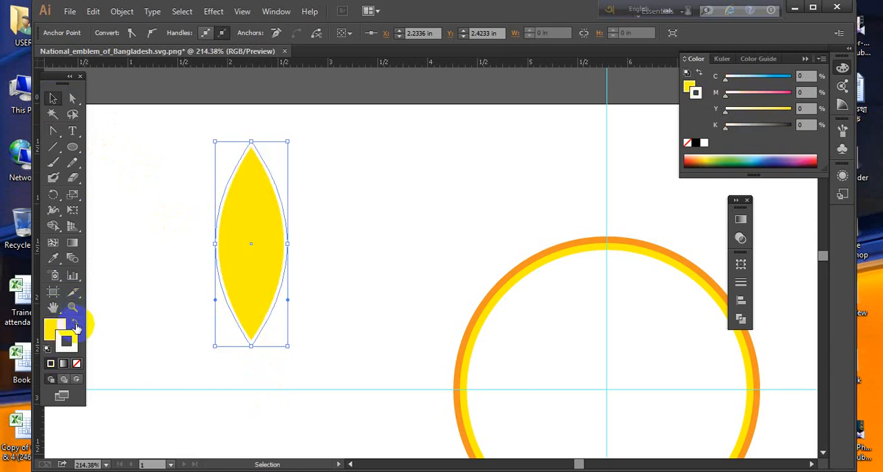
click(74, 347)
click(76, 364)
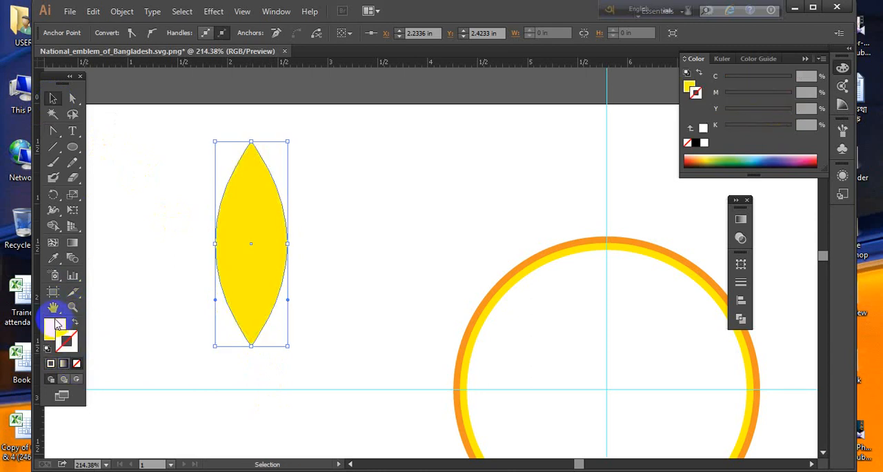
- Recolour the petal's fill orange by setting its magenta value to 37%
click(56, 322)
click(364, 251)
drag(266, 260, 292, 265)
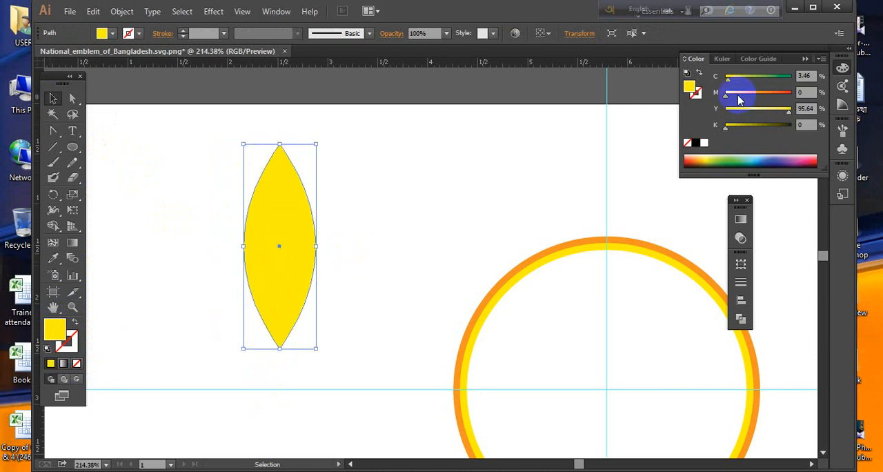
drag(737, 99, 749, 95)
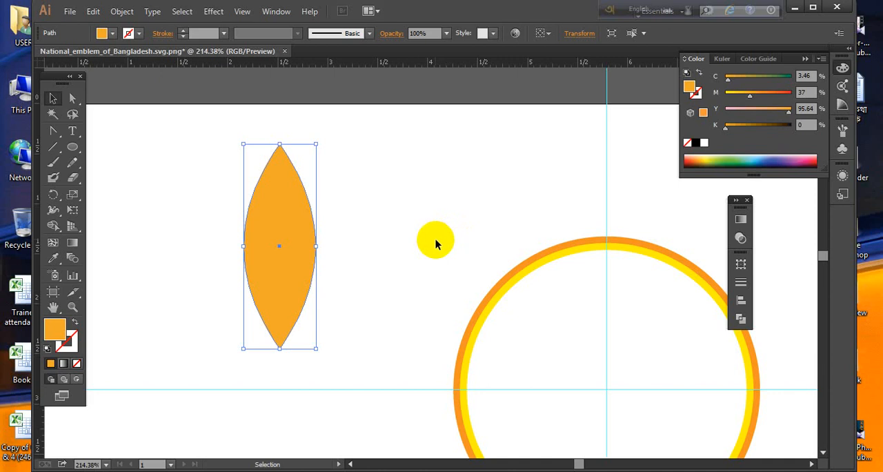
drag(274, 193, 310, 223)
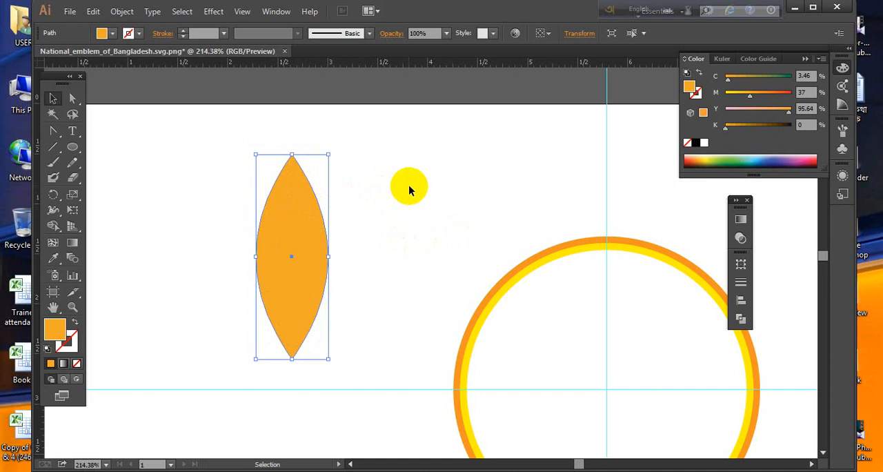
click(294, 203)
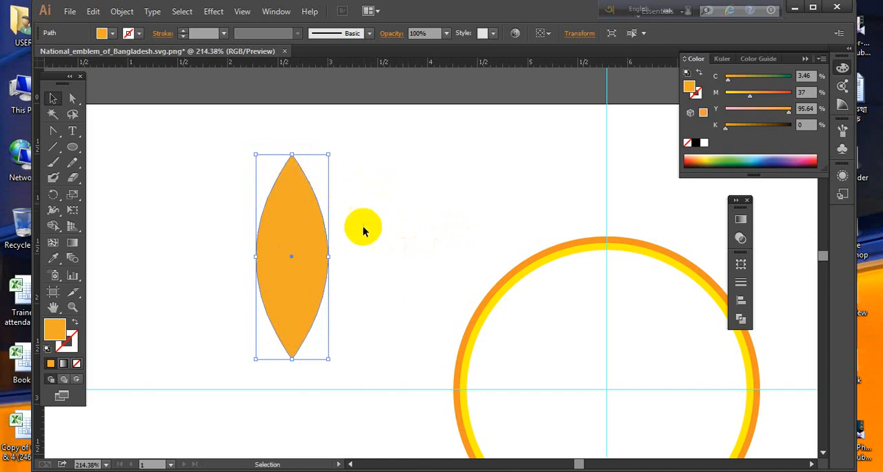
mouse_move(332, 150)
mouse_down()
mouse_move(366, 234)
mouse_move(160, 252)
mouse_move(329, 300)
mouse_move(363, 217)
mouse_move(300, 179)
mouse_move(343, 217)
mouse_move(344, 160)
mouse_up()
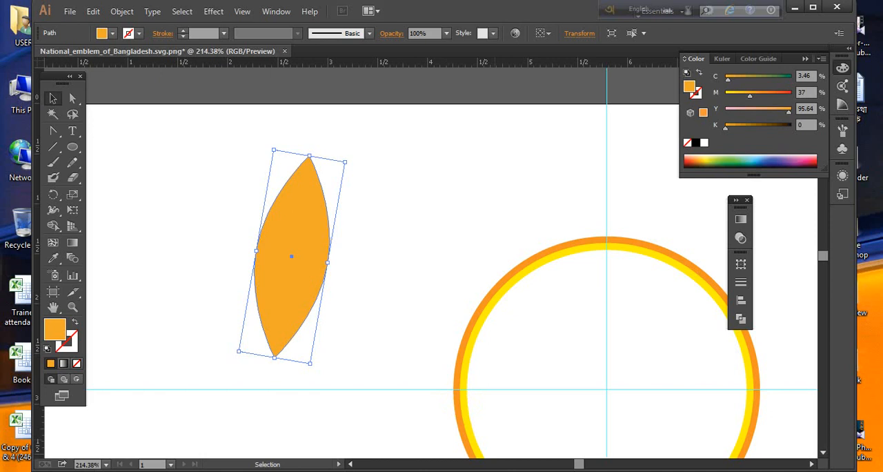
key(ctrl+z)
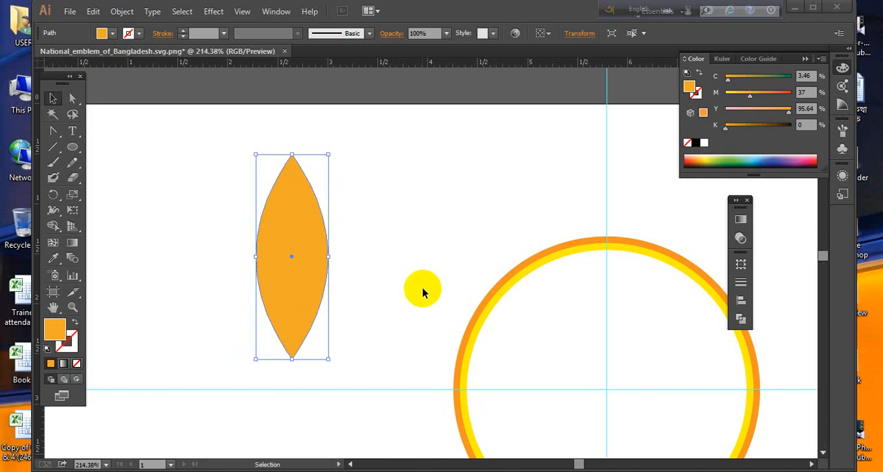
- Move the petal slightly up and to the left and check the two-tone petals in the emblem reference image
drag(306, 245, 284, 223)
click(307, 233)
key(alt+Tab)
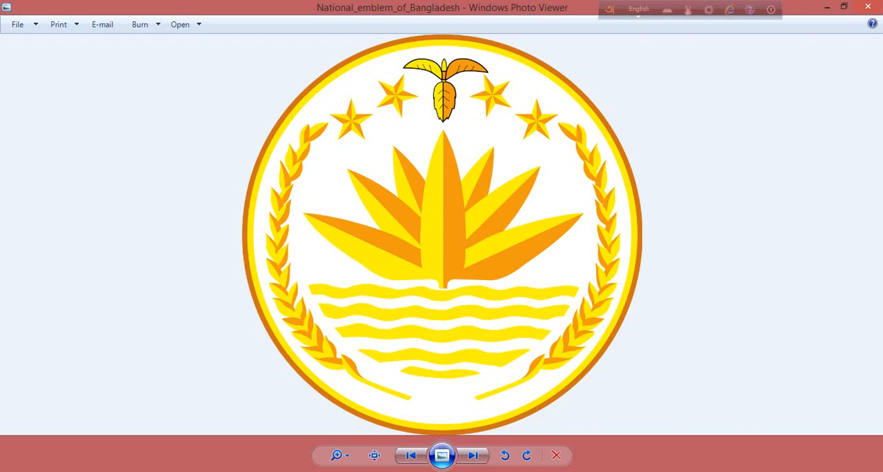
click(830, 8)
- Split the petal into left and right halves by cutting its path at the top and bottom tips with Scissors
click(303, 192)
click(72, 147)
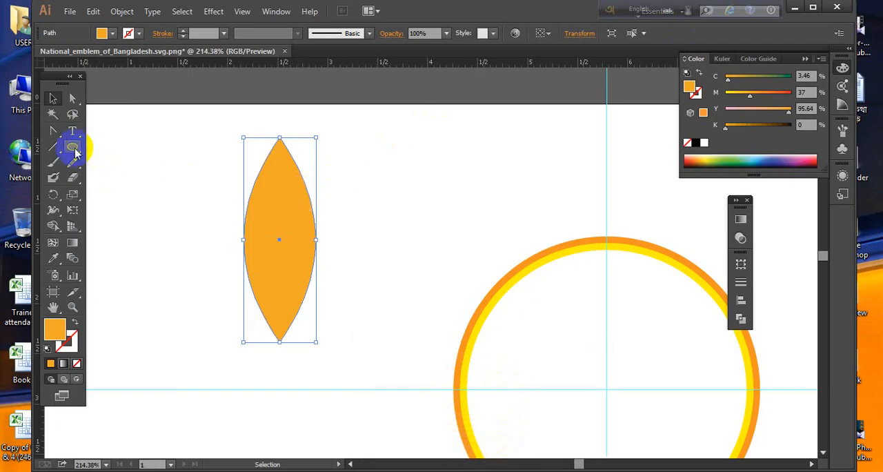
drag(72, 177, 115, 195)
click(286, 138)
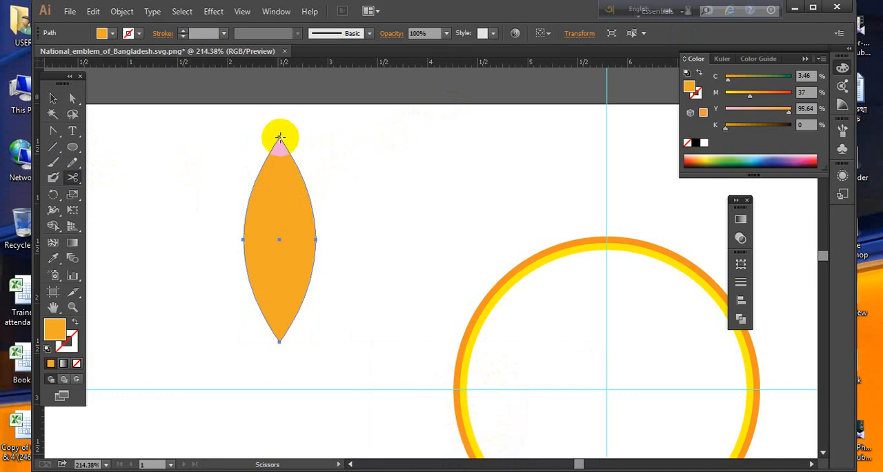
click(281, 327)
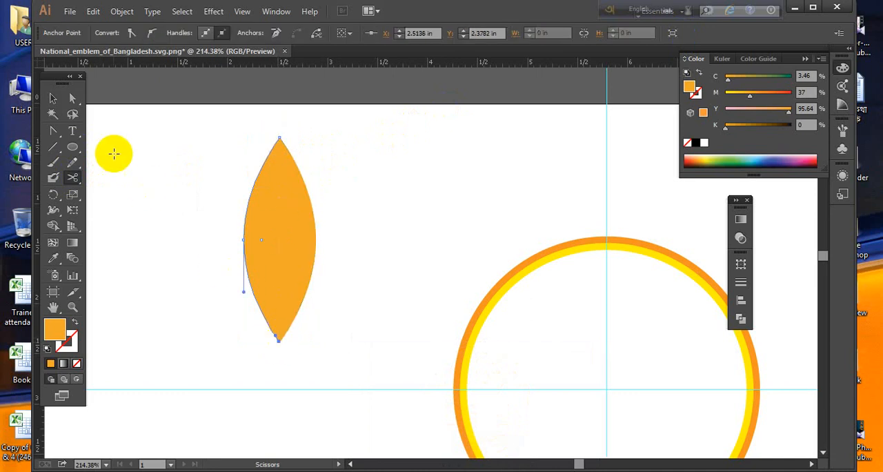
- Recolour the petal's left half a lighter yellow-orange by setting its magenta value to 16%
click(53, 98)
click(269, 218)
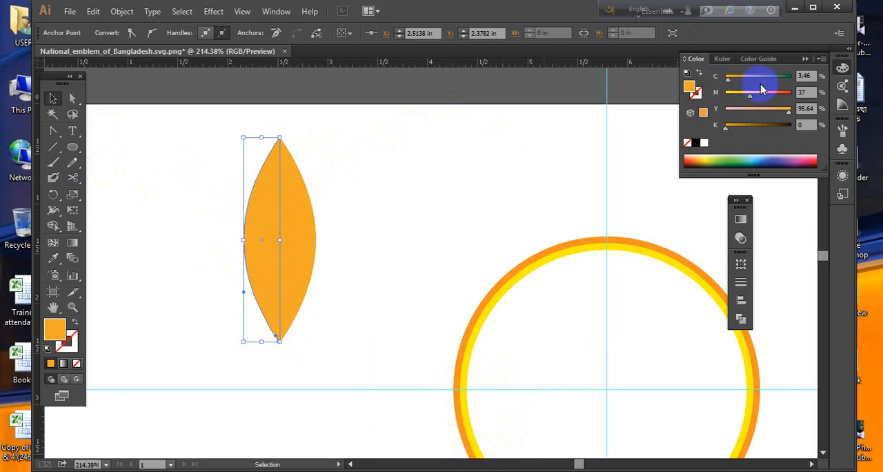
drag(750, 99, 735, 97)
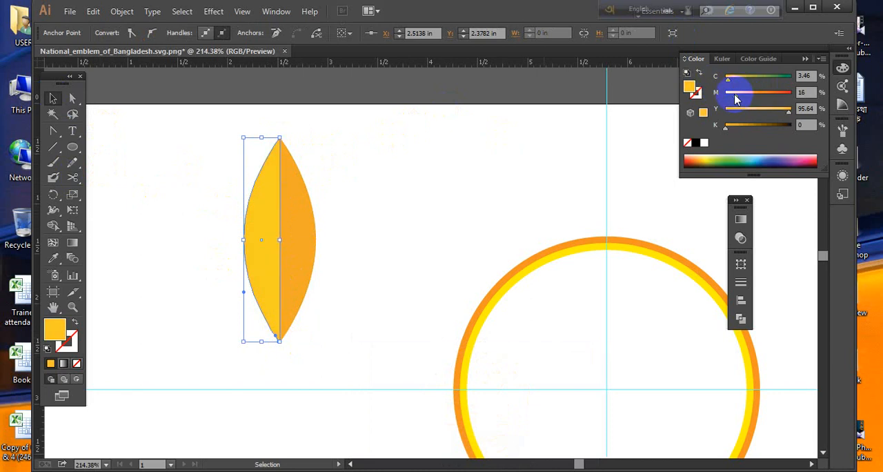
click(480, 216)
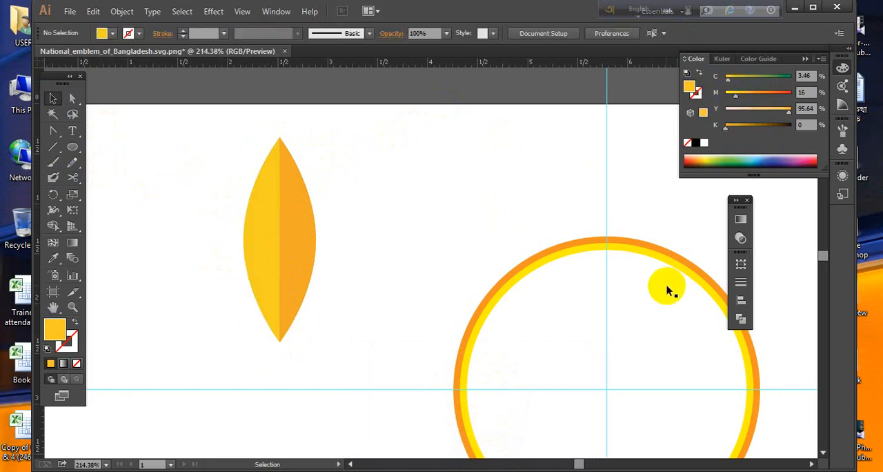
- Group the petal's left and right halves
drag(292, 334, 259, 207)
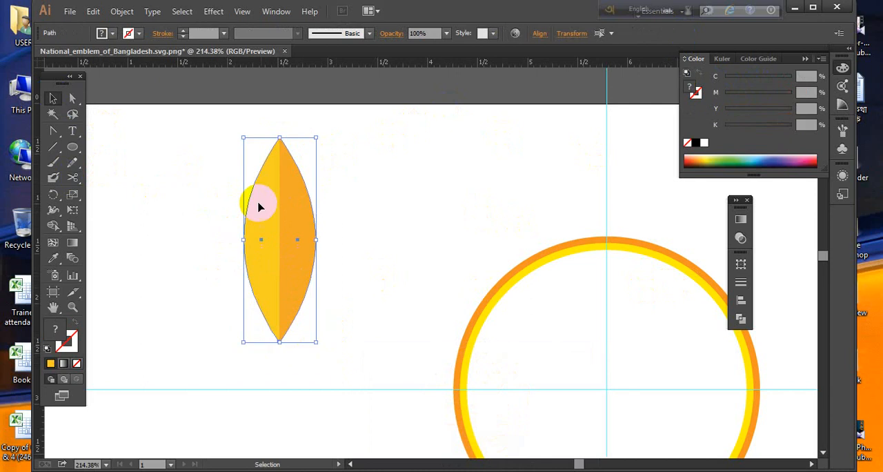
right_click(273, 198)
click(305, 256)
click(317, 257)
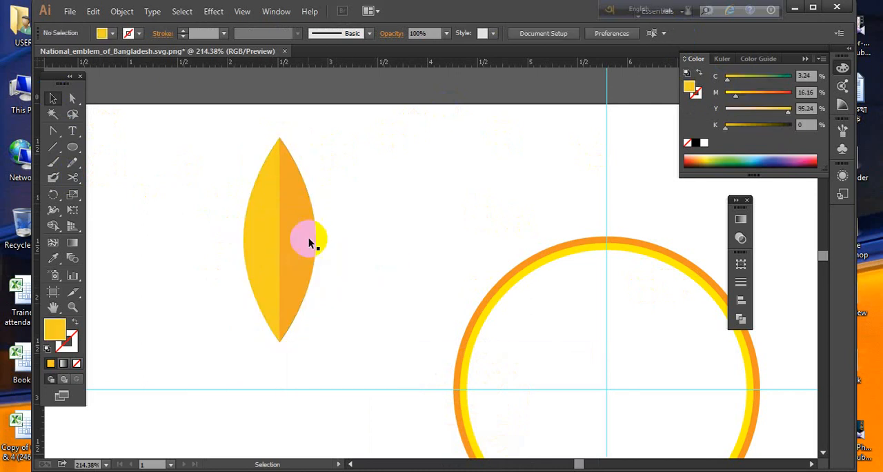
- Duplicate the two-tone petal and place the copy inside the rings, close to the vertical guide
mouse_move(309, 241)
mouse_down()
mouse_move(286, 240)
mouse_move(314, 240)
mouse_move(437, 299)
mouse_move(522, 357)
mouse_move(353, 205)
mouse_move(413, 192)
mouse_up()
key(space)
click(575, 202)
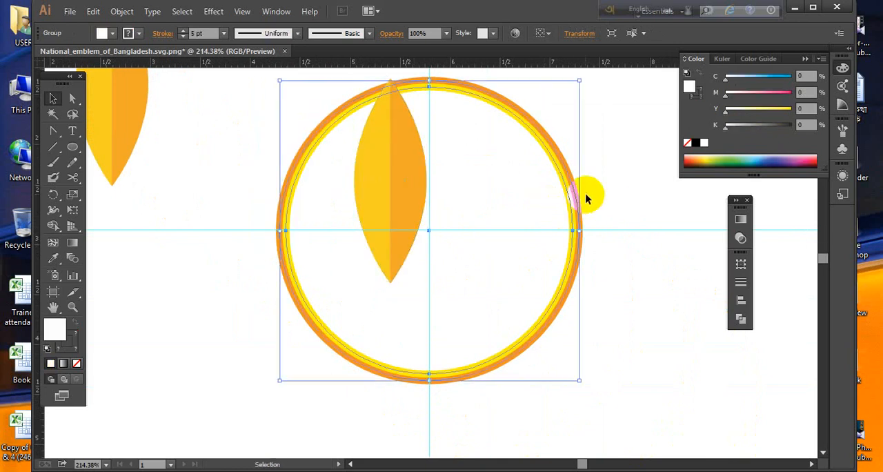
click(446, 157)
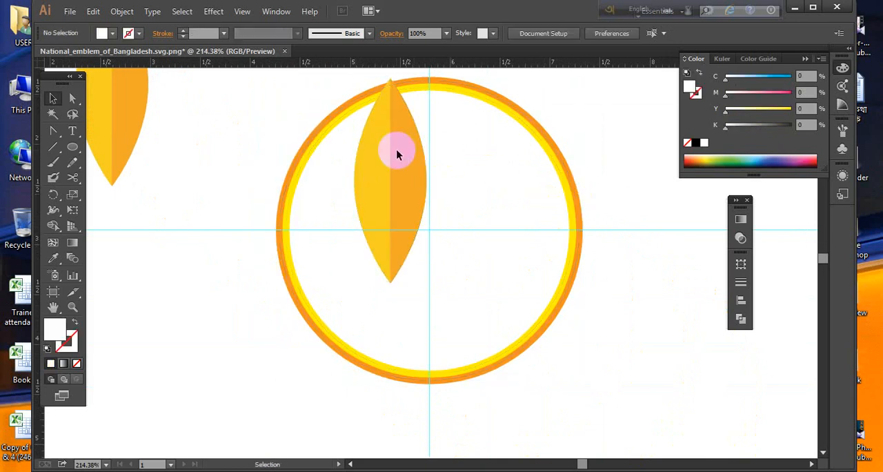
drag(392, 165, 443, 210)
key(space)
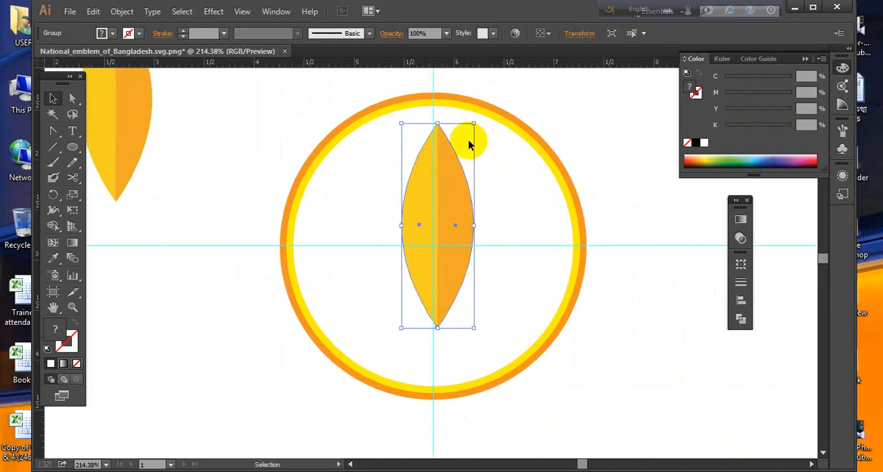
- Shrink the copied petal to about three-quarters of its height and centre it on the vertical guide
drag(474, 124, 434, 140)
click(466, 201)
click(438, 215)
drag(427, 214, 443, 228)
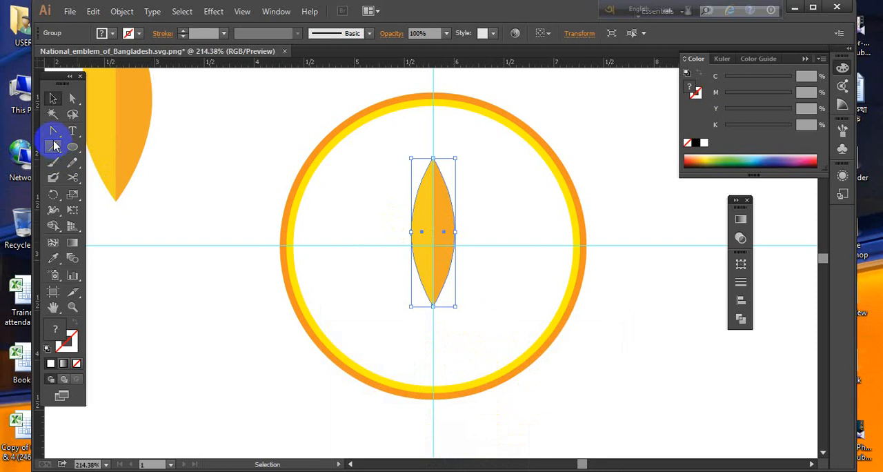
- Create a copy of the centre petal rotated about 25° clockwise around a pivot in its lower part
click(54, 194)
click(419, 313)
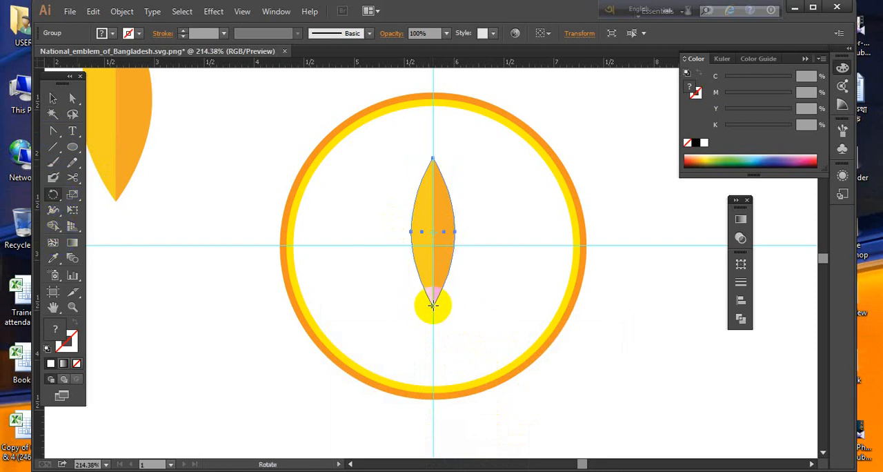
click(432, 267)
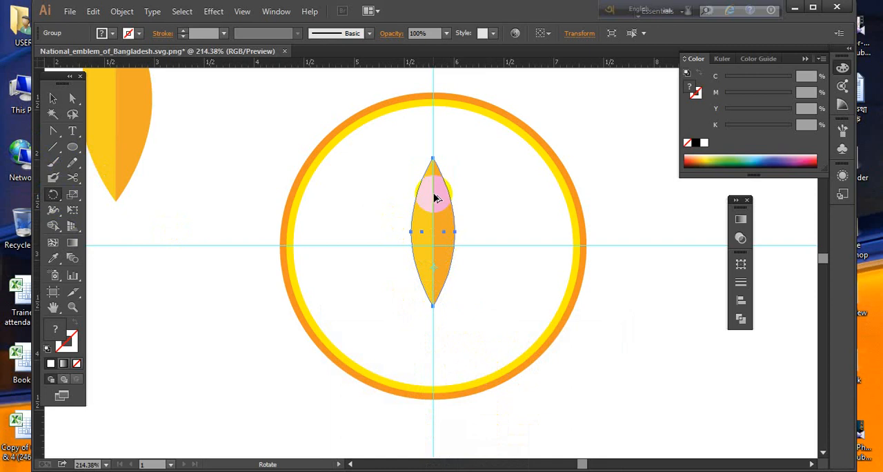
drag(434, 190, 456, 225)
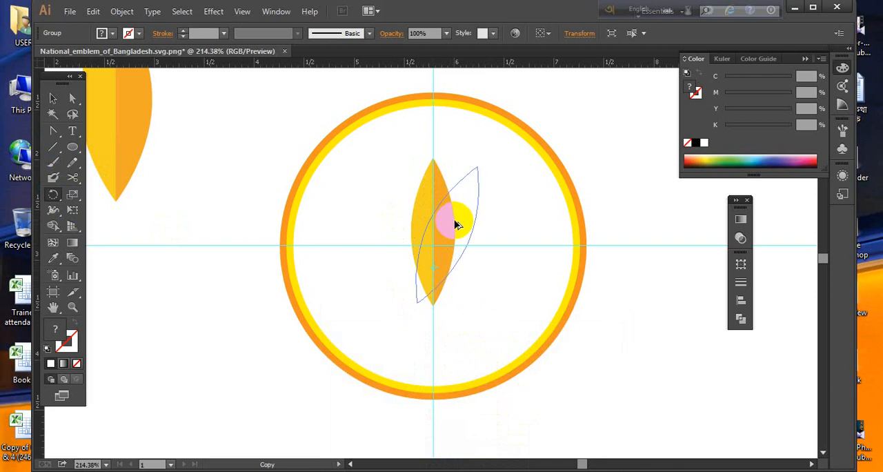
drag(456, 220, 455, 221)
click(54, 99)
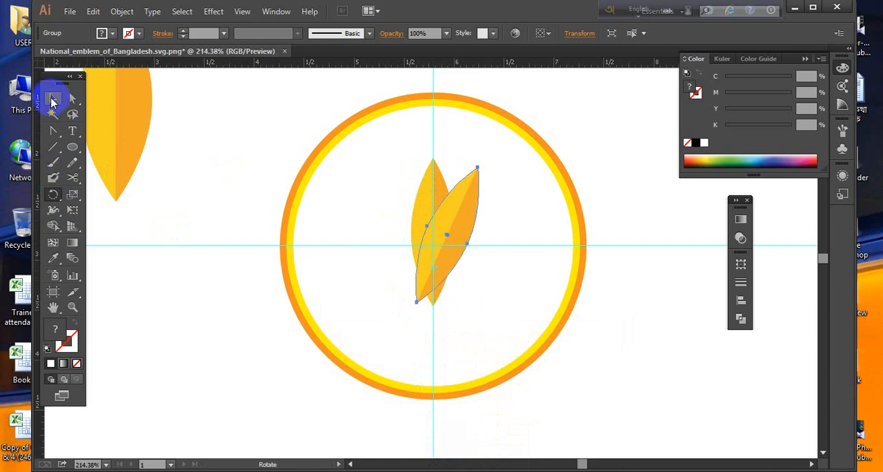
- Add a horizontal guide at the tip of the tilted petal
key(ctrl+r)
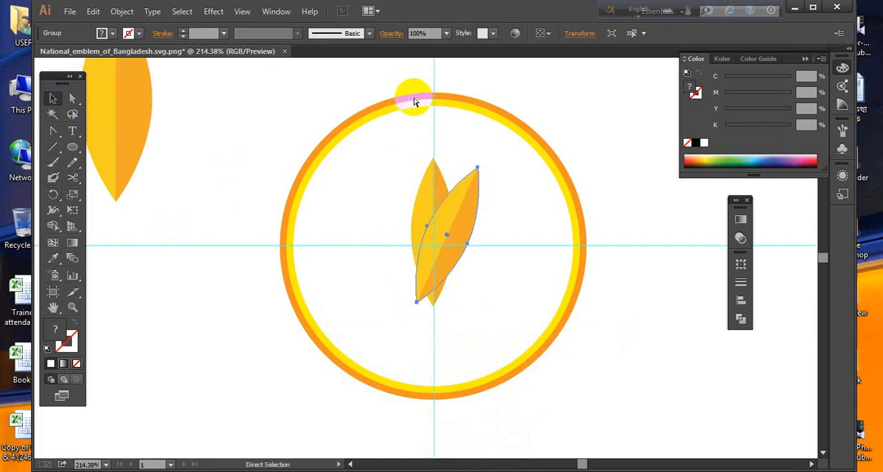
key(a)
key(ctrl+r)
key(v)
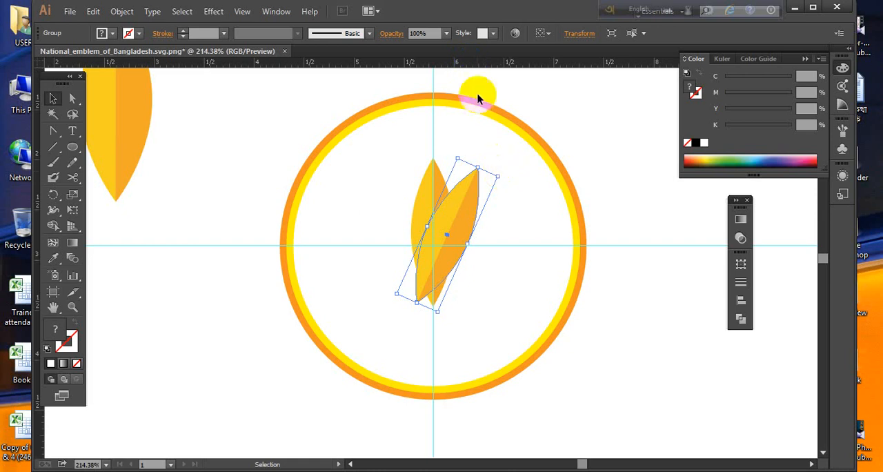
drag(481, 74, 480, 172)
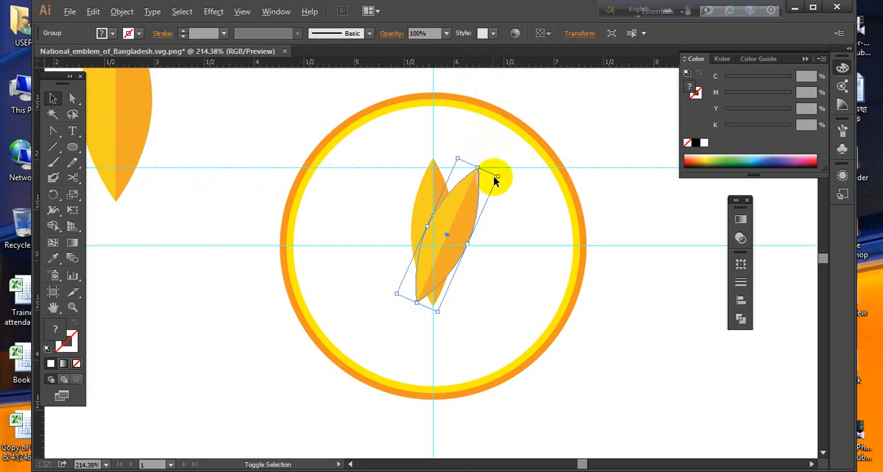
- Scale the tilted petal down and move it up until its tip touches the new horizontal guide
drag(497, 177, 480, 196)
click(514, 202)
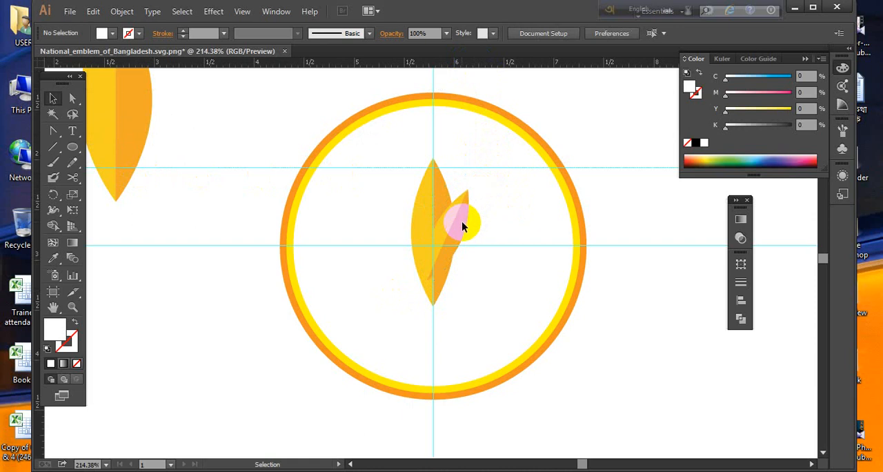
drag(462, 226, 462, 199)
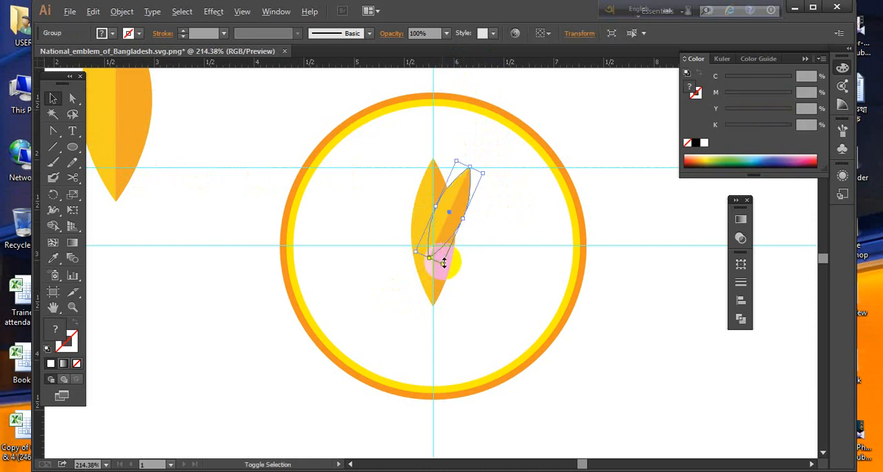
- Lengthen the tilted petal slightly at its lower end and reposition it so its tip meets the upper horizontal guide
drag(442, 264, 448, 268)
click(473, 236)
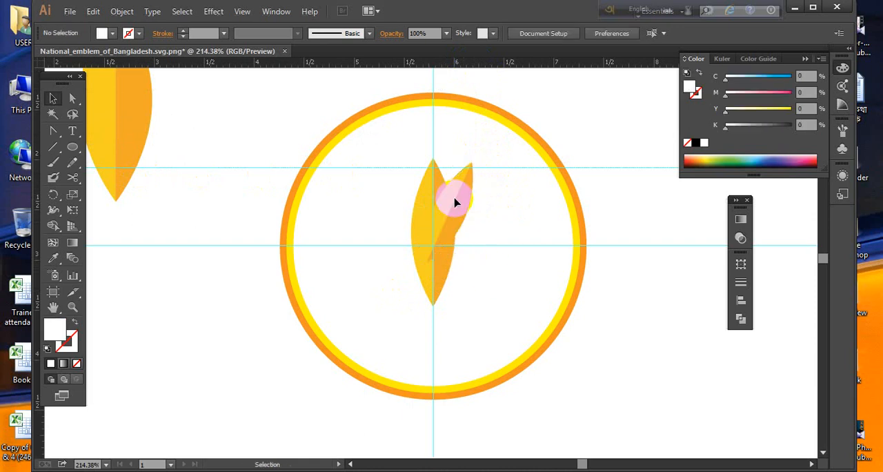
drag(460, 208, 458, 199)
click(504, 238)
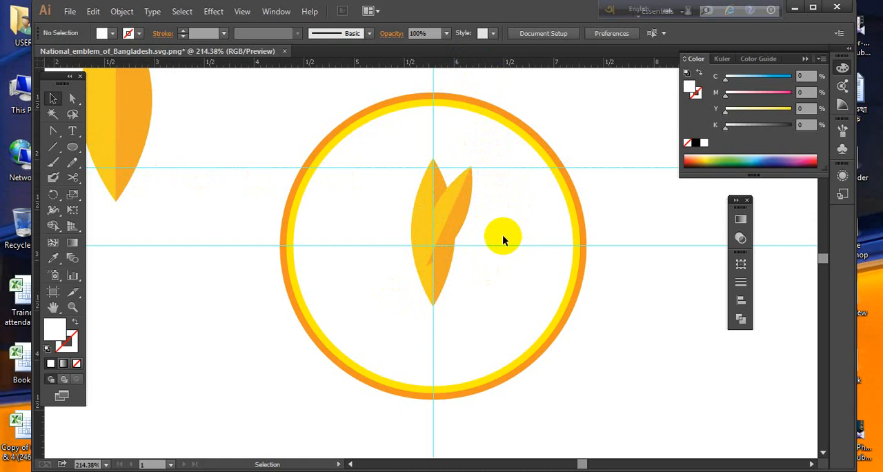
right_click(460, 199)
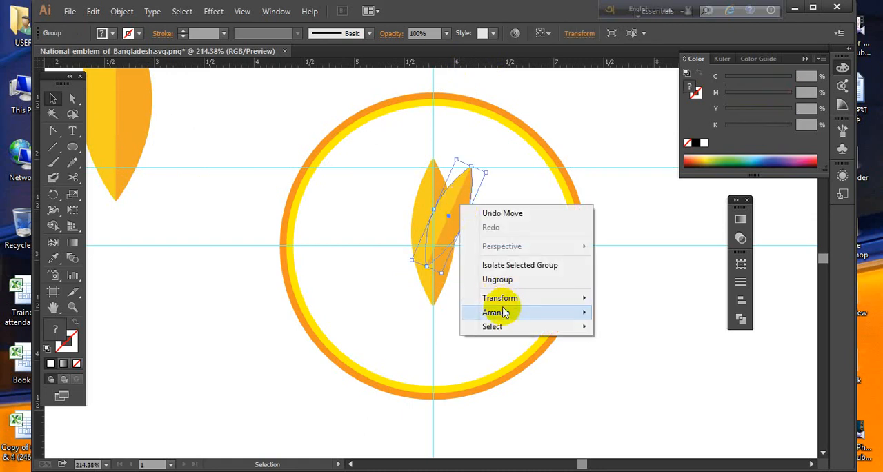
mouse_move(503, 314)
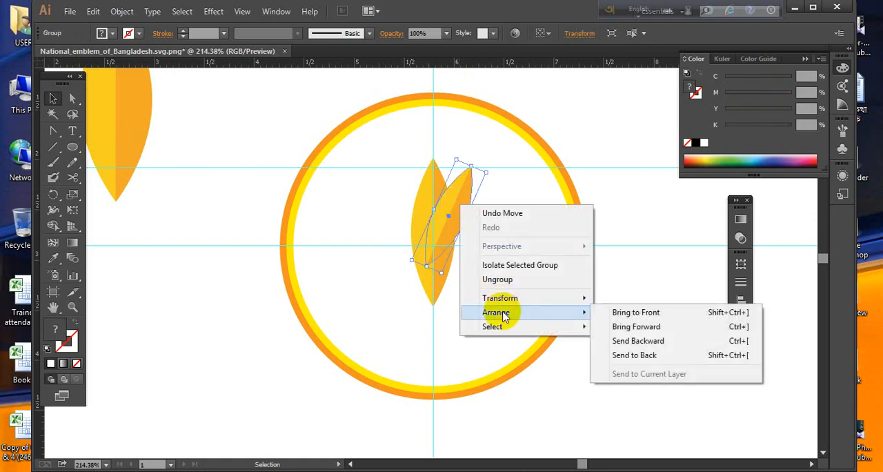
click(555, 397)
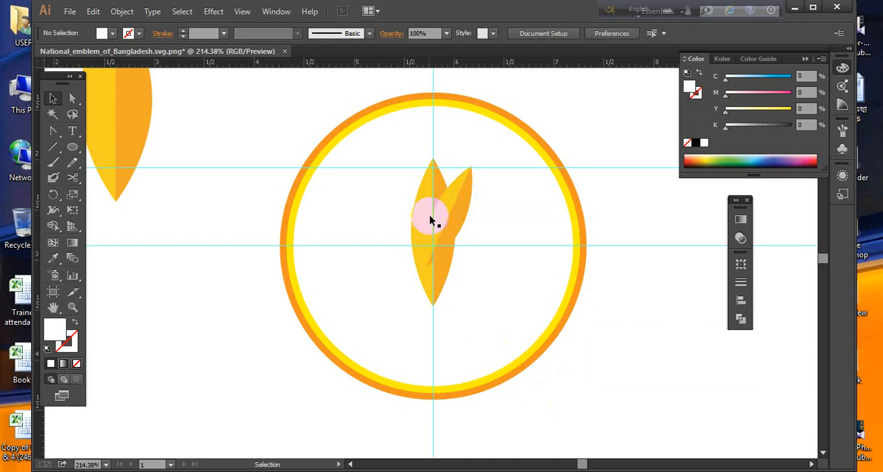
- Bring the upright centre petal in front of the small tilted petal
click(434, 183)
right_click(434, 184)
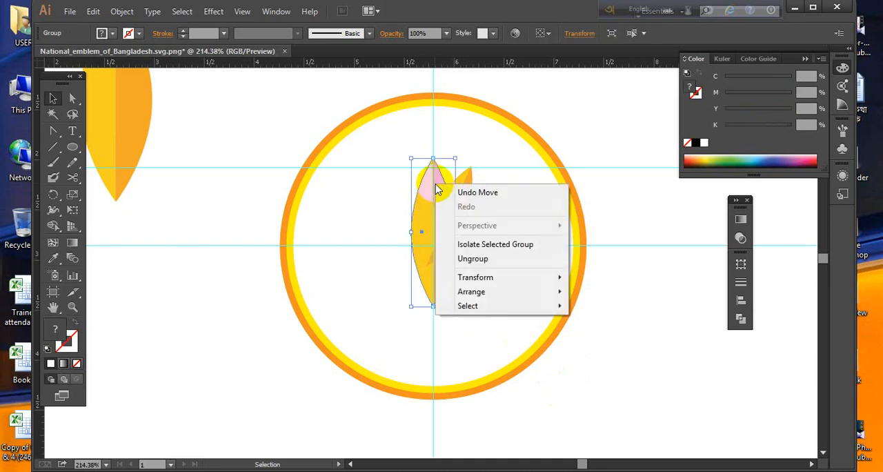
mouse_move(555, 292)
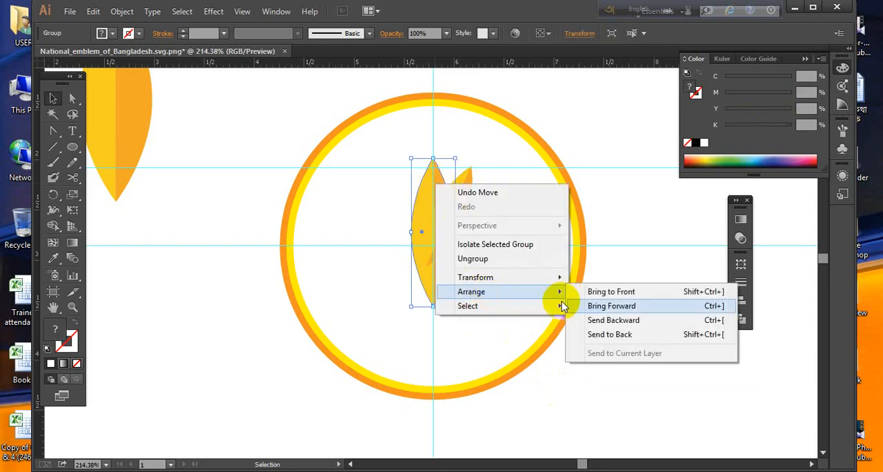
click(609, 292)
click(622, 335)
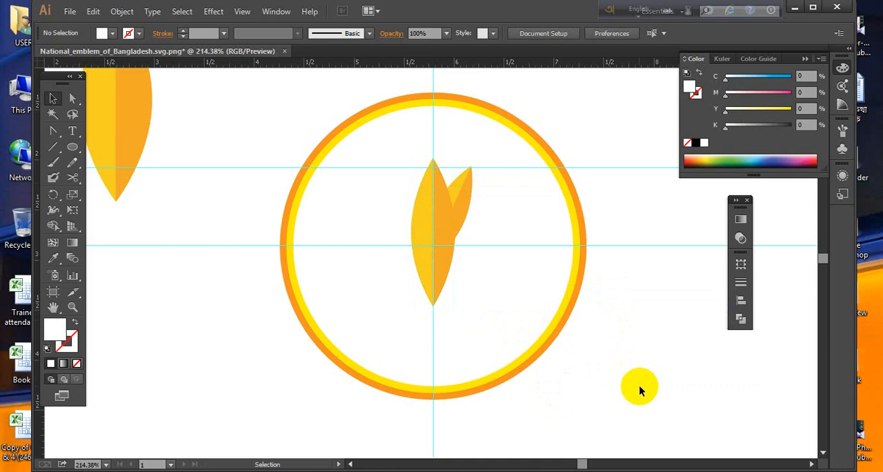
- Nudge the small tilted petal slightly down and to the right behind the centre petal
click(463, 196)
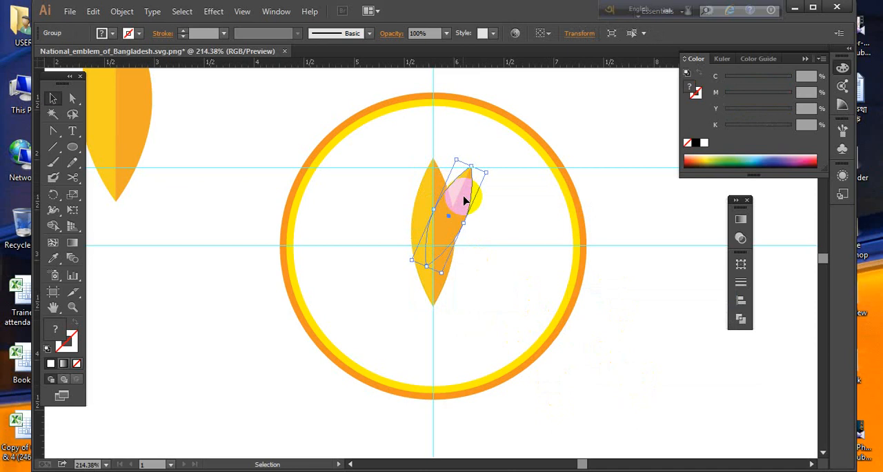
key(Down)
key(Down)
key(Right)
key(Right)
key(Down)
key(Down)
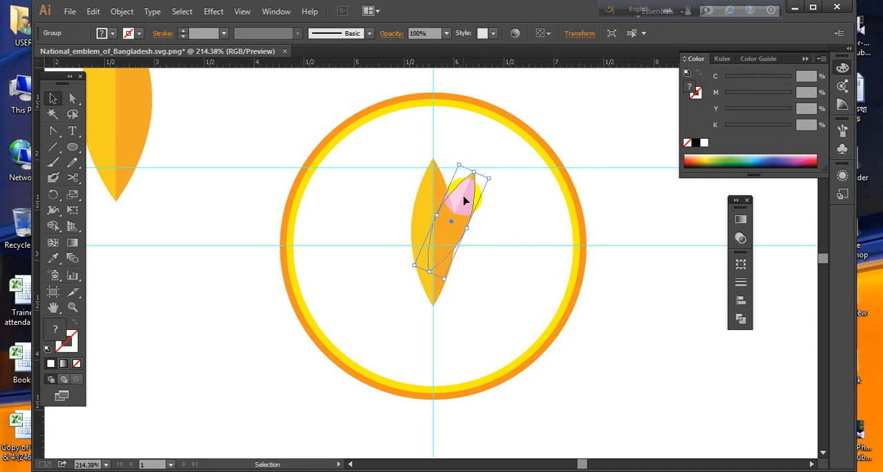
key(Right)
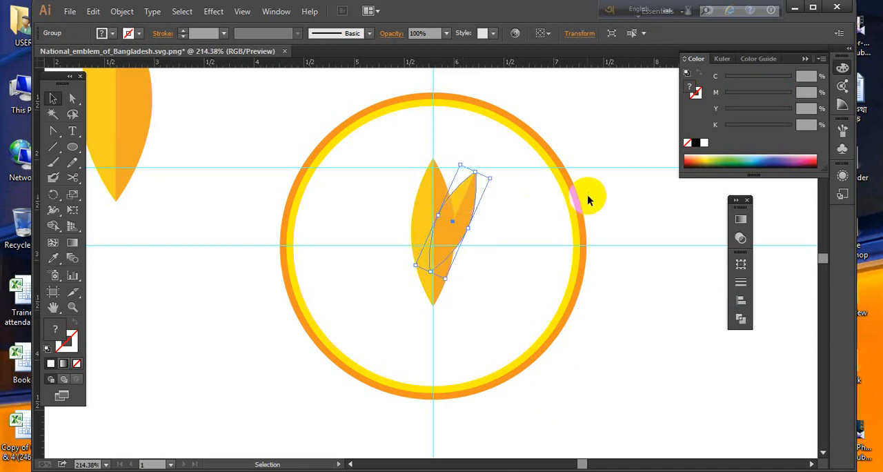
click(611, 199)
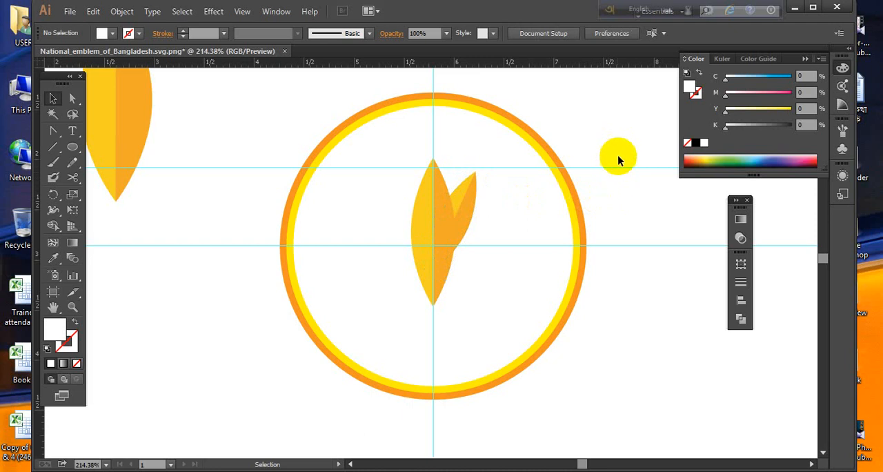
drag(613, 170, 608, 194)
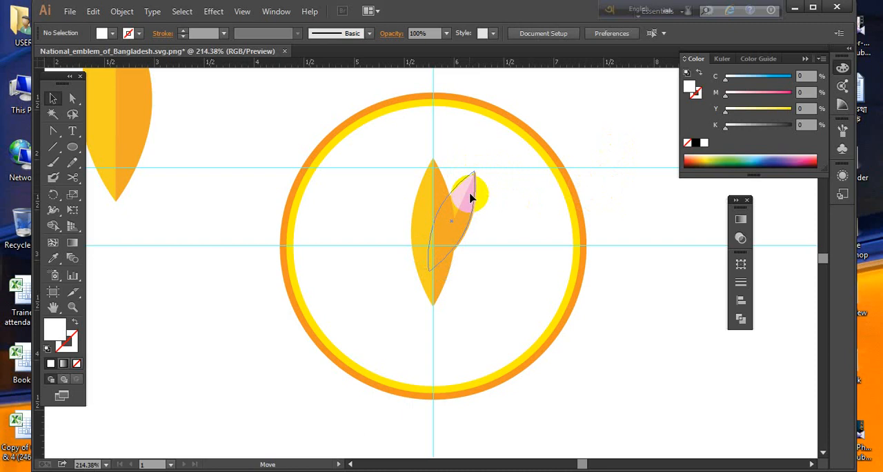
click(473, 196)
click(465, 211)
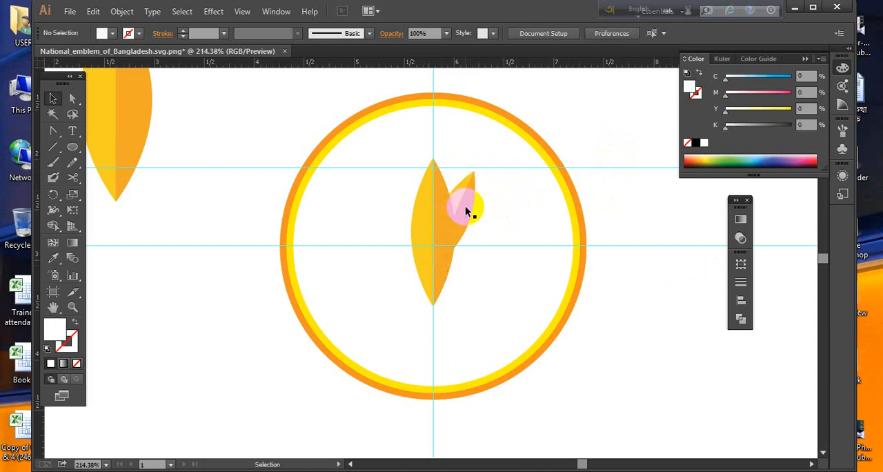
click(468, 208)
- Create a copy of the centre petal rotated about 45° clockwise around a pivot in its lower part
click(438, 286)
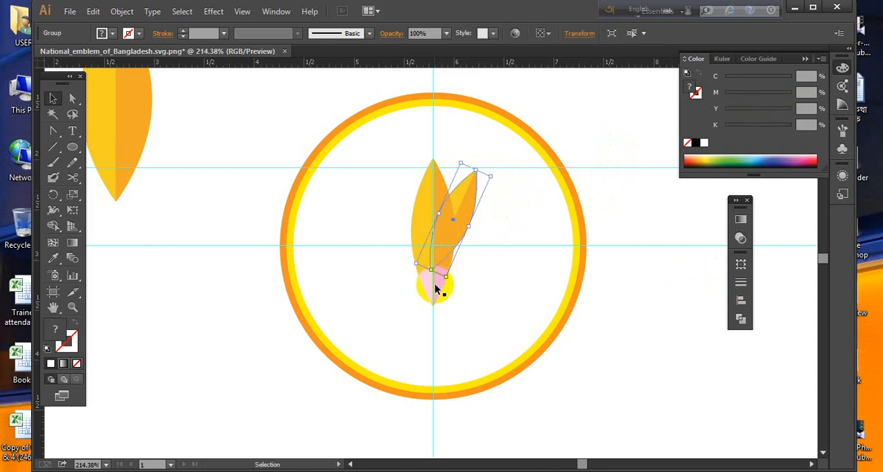
click(53, 194)
click(432, 302)
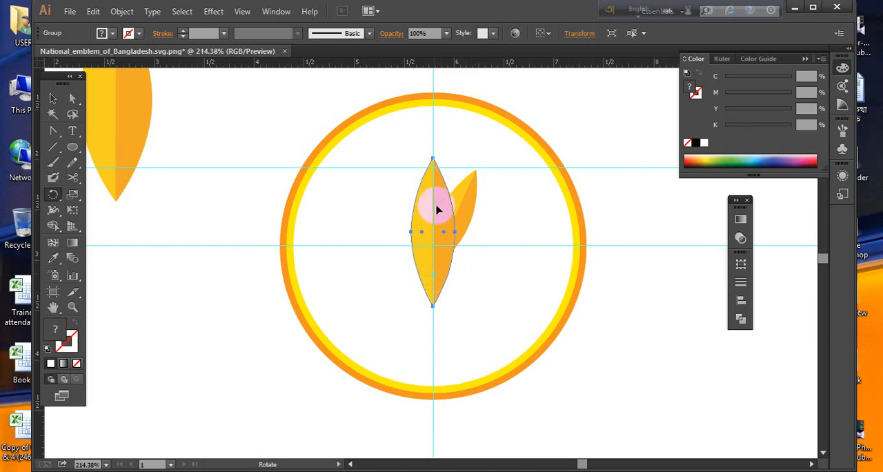
drag(427, 204, 463, 240)
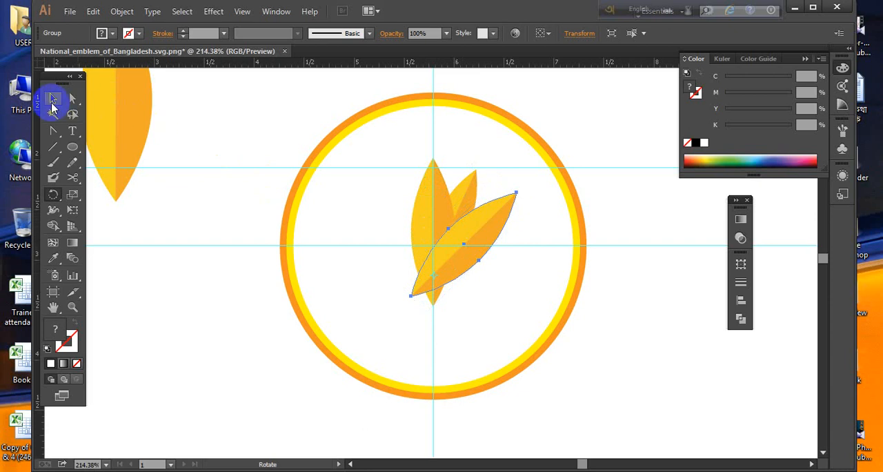
click(53, 100)
click(341, 275)
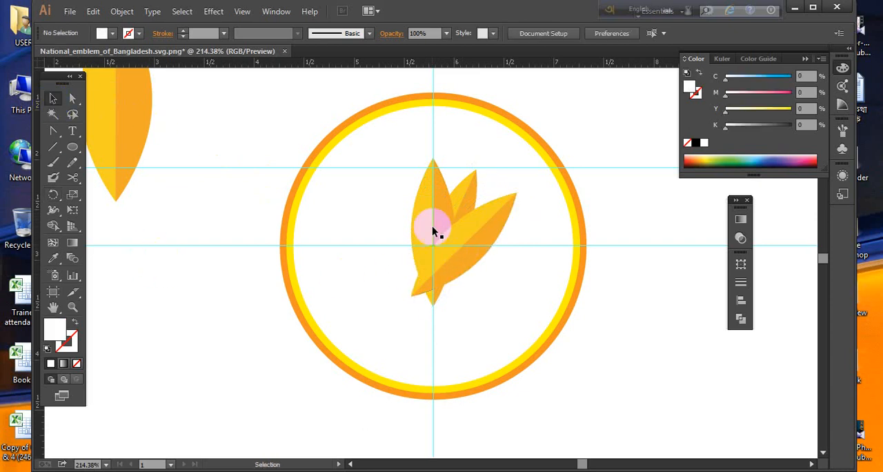
- Bring the centre petal in front of the copy rotated about 45°
click(433, 231)
right_click(421, 212)
mouse_move(483, 319)
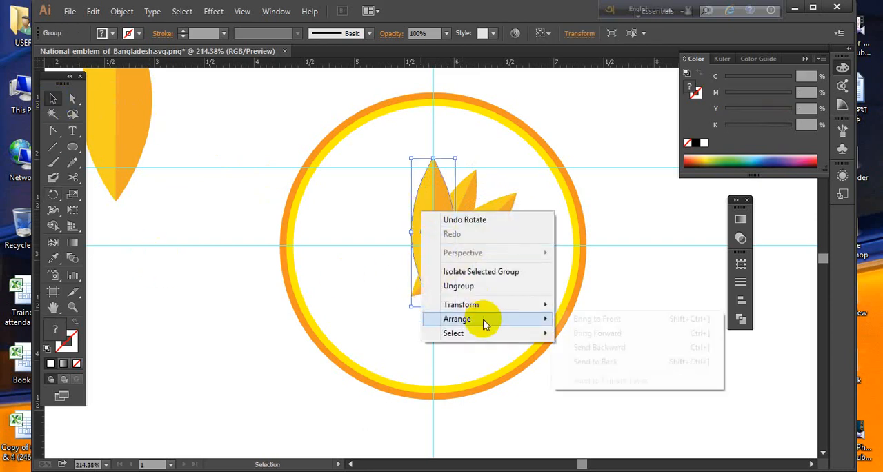
click(598, 322)
click(607, 351)
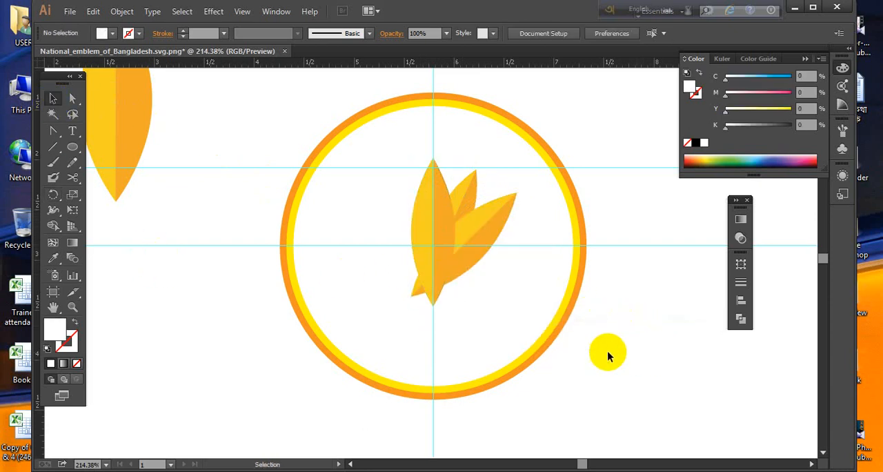
- Create another copy of the centre petal rotated about 57° clockwise around its bottom tip
click(434, 238)
click(54, 194)
click(434, 296)
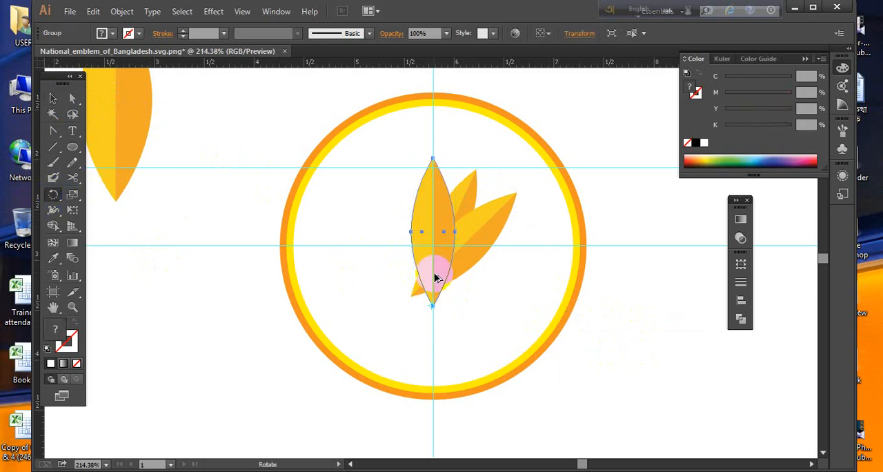
drag(435, 275, 484, 269)
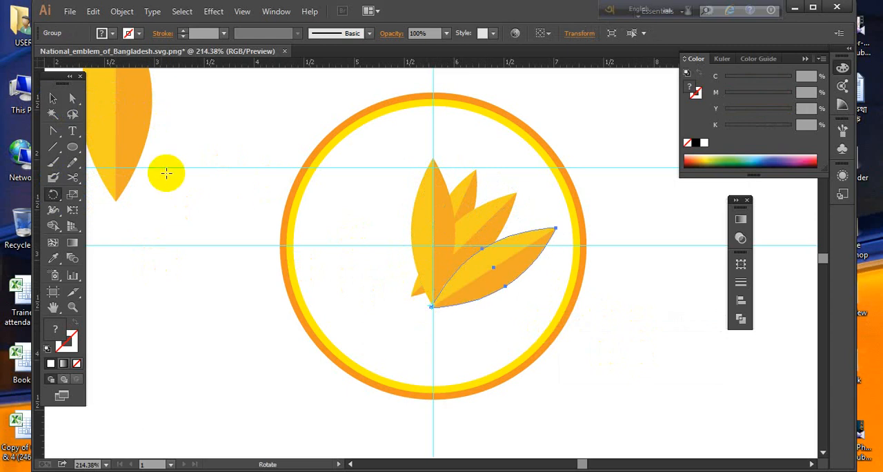
click(53, 100)
click(597, 353)
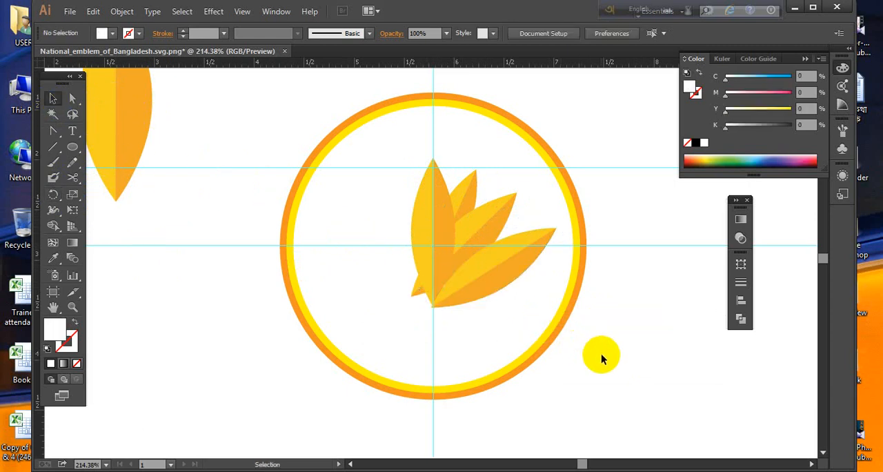
- Bring the centre petal in front of all three tilted petals
right_click(419, 224)
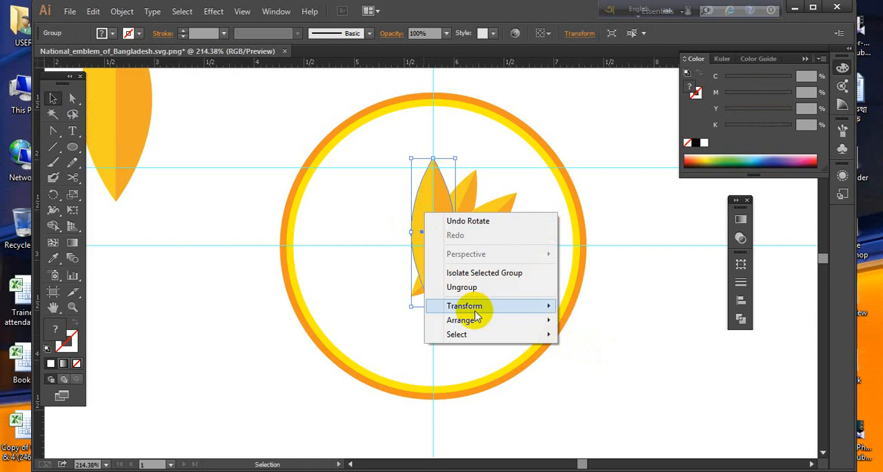
mouse_move(477, 317)
click(597, 322)
click(640, 373)
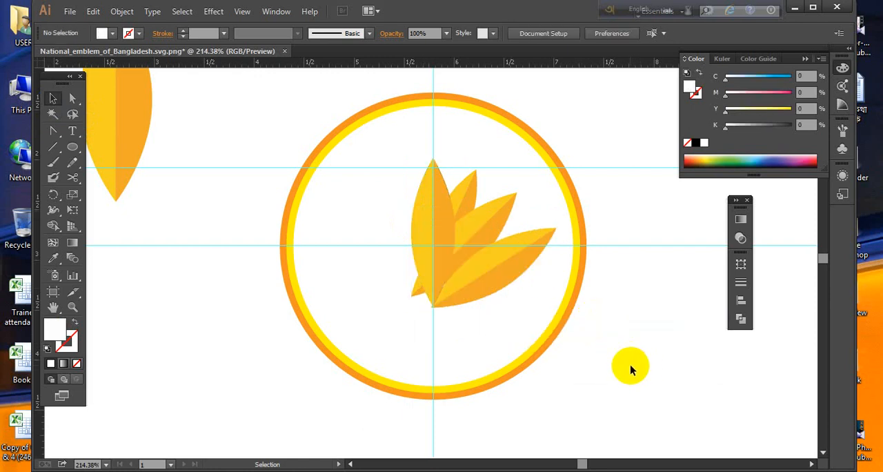
- Shift the three tilted petals slightly left towards the centre petal, raising the smallest until its tip meets the upper horizontal guide
click(493, 231)
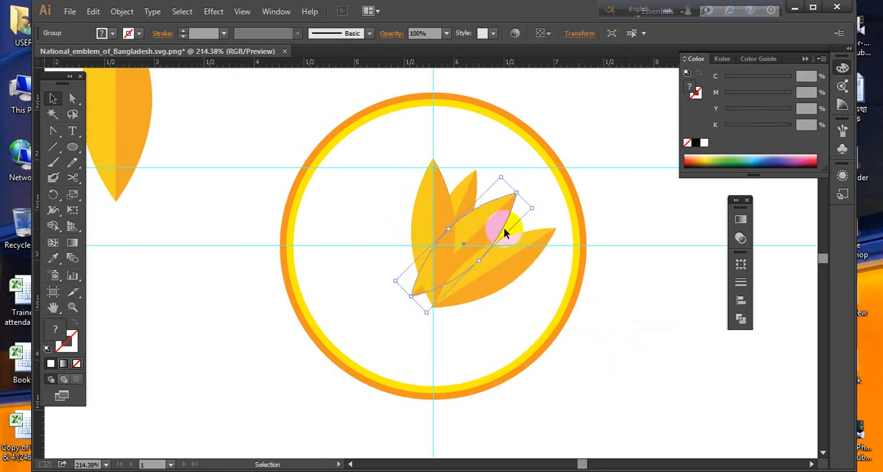
drag(537, 238, 493, 214)
key(Left)
key(Left)
key(Left)
key(Left)
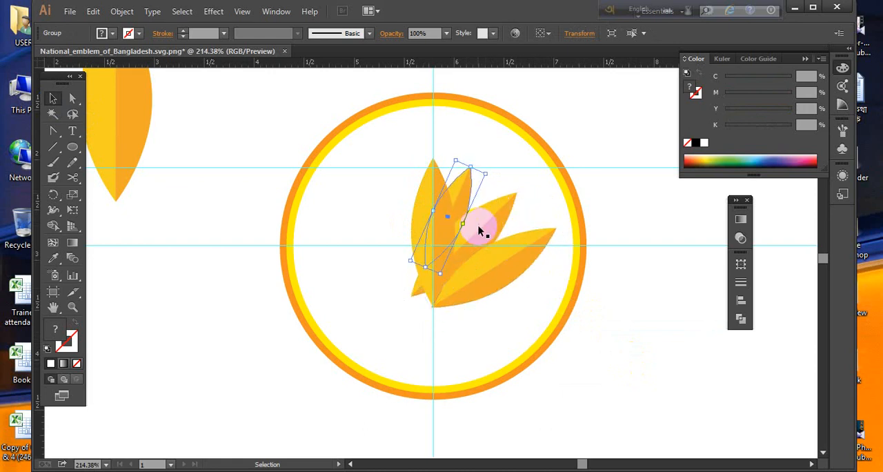
key(Up)
key(Up)
mouse_move(481, 231)
mouse_down()
mouse_move(511, 268)
mouse_move(480, 256)
mouse_move(474, 232)
mouse_up()
key(Left)
key(Down)
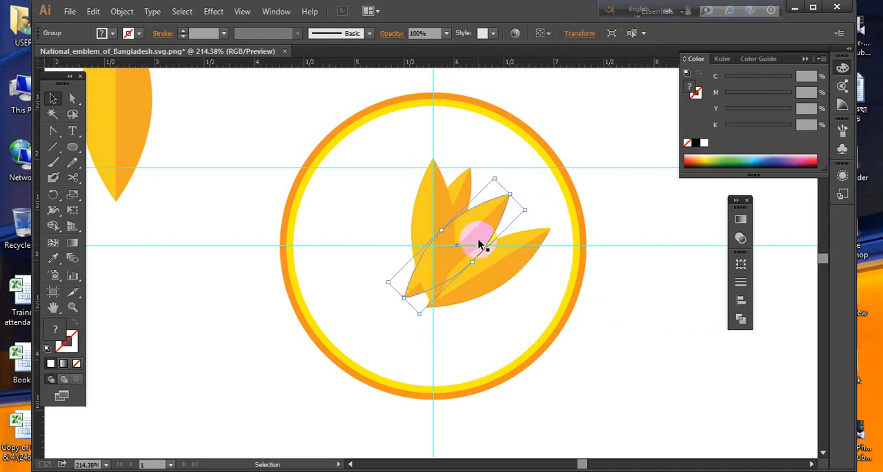
click(496, 274)
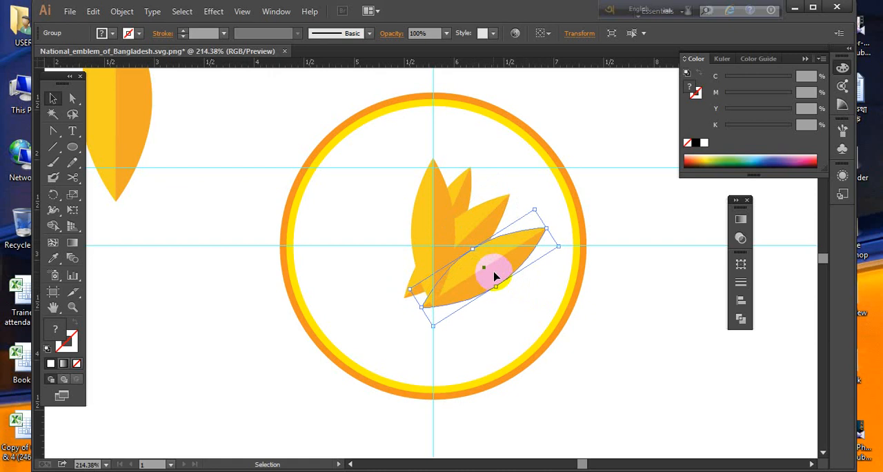
click(598, 338)
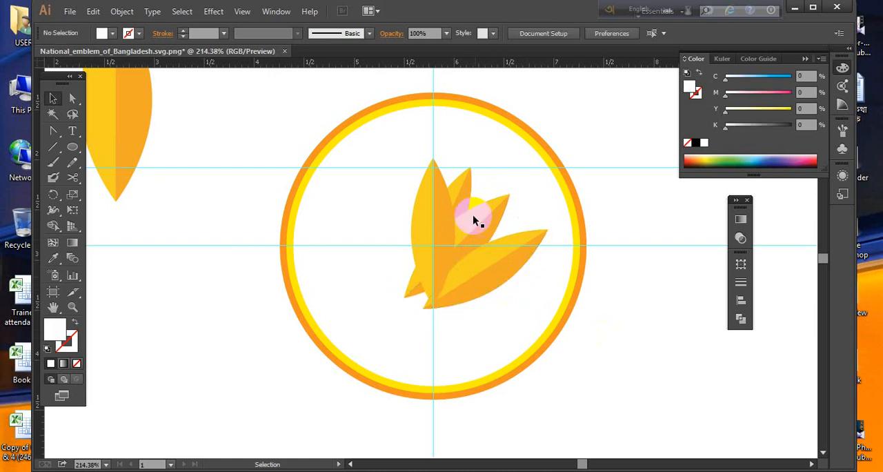
- Create a vertically reflected copy of the three tilted petals beside the centre petal
click(466, 223)
shift+click(485, 252)
shift+click(491, 262)
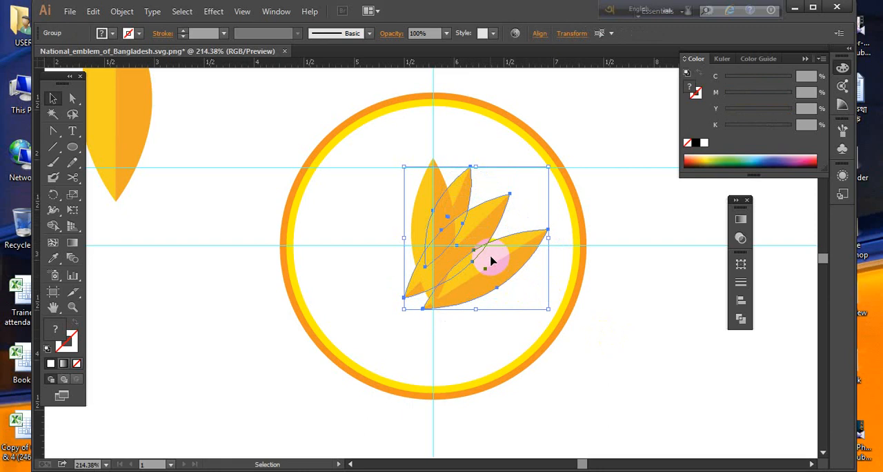
right_click(492, 262)
mouse_move(532, 371)
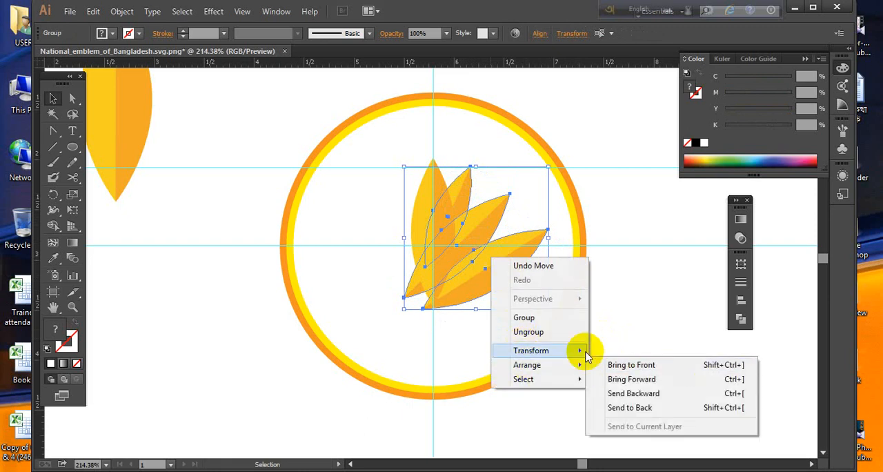
mouse_move(569, 351)
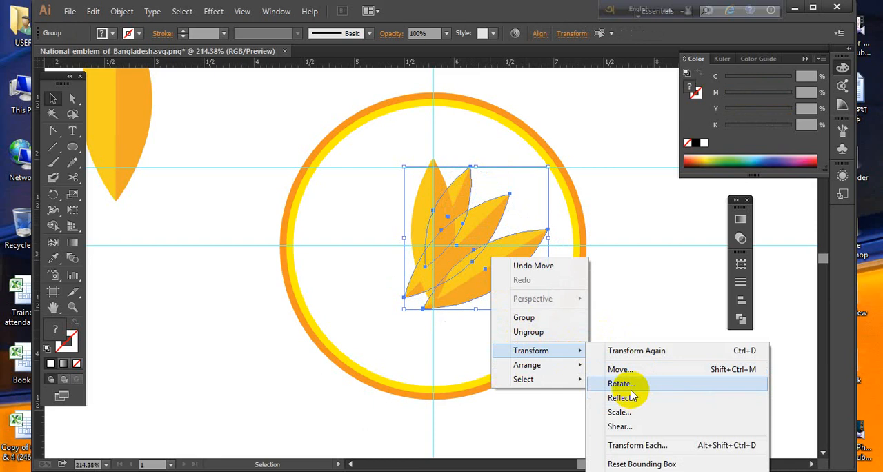
click(624, 397)
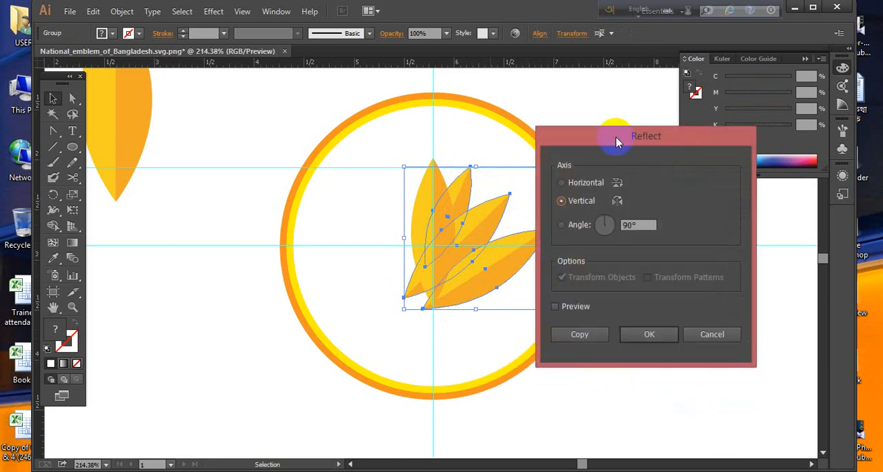
drag(614, 125, 635, 107)
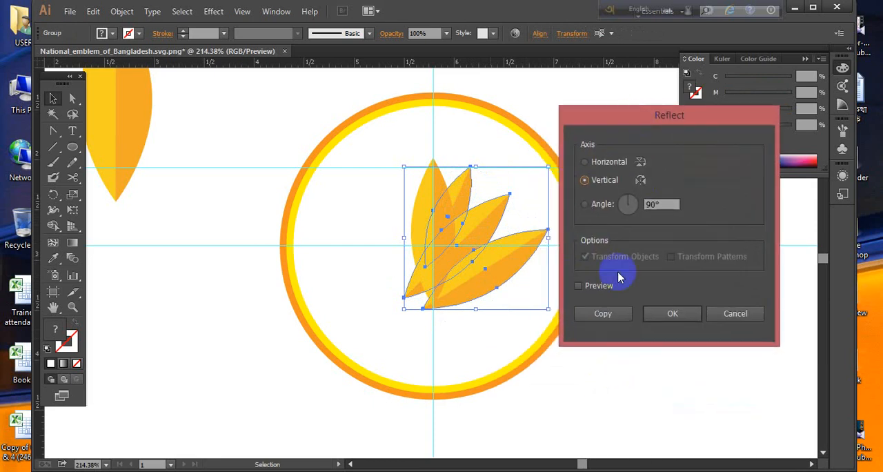
click(598, 318)
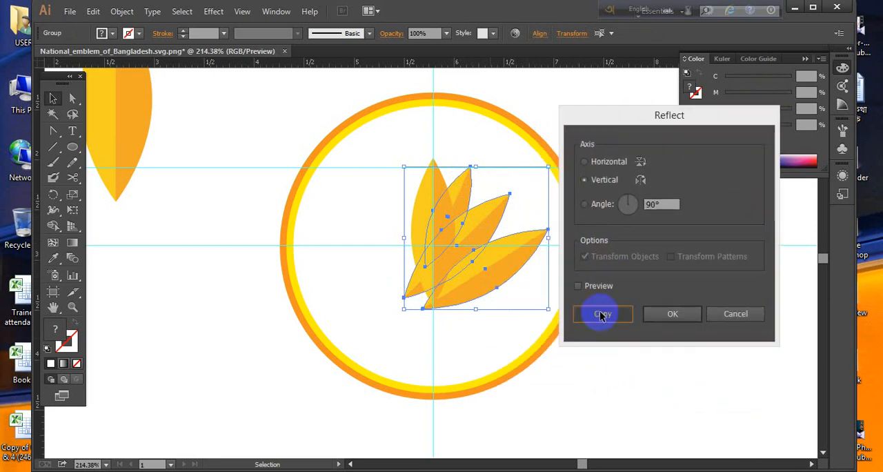
- Move the mirrored petals to the left of the centre petal, matching the right-hand petals across the vertical guide
drag(510, 254, 443, 246)
drag(432, 245, 417, 245)
click(487, 273)
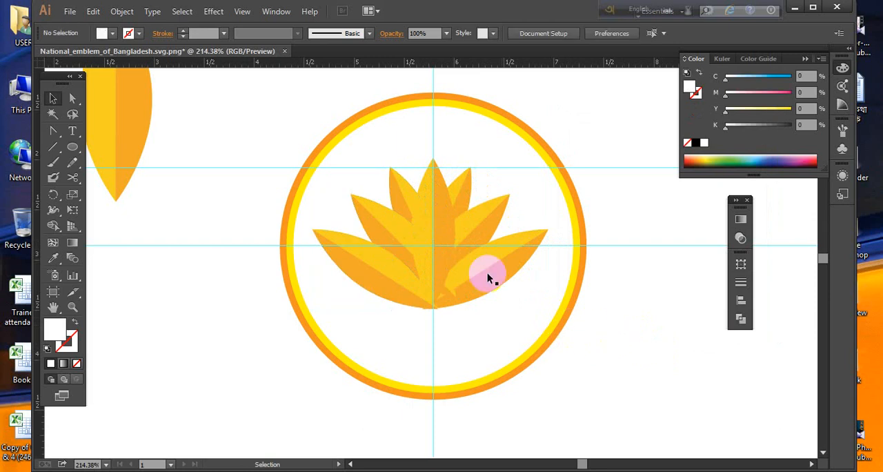
- Bring the centre petal in front of the mirrored petals
right_click(427, 214)
mouse_move(531, 315)
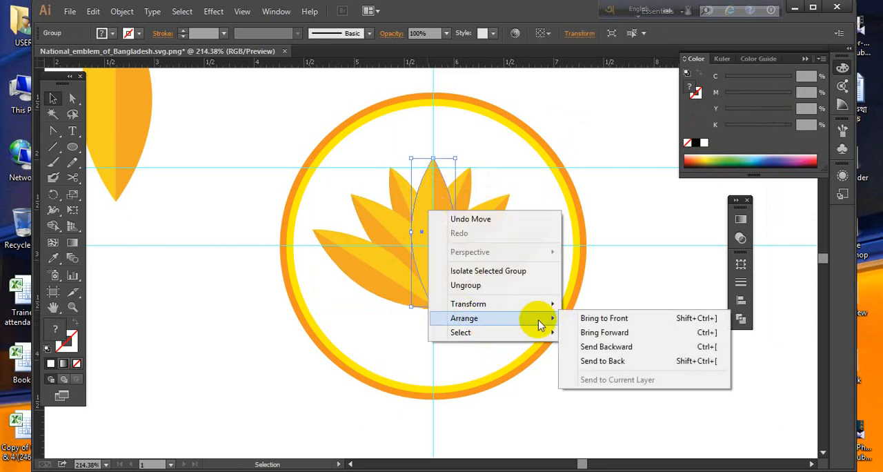
click(590, 318)
click(637, 373)
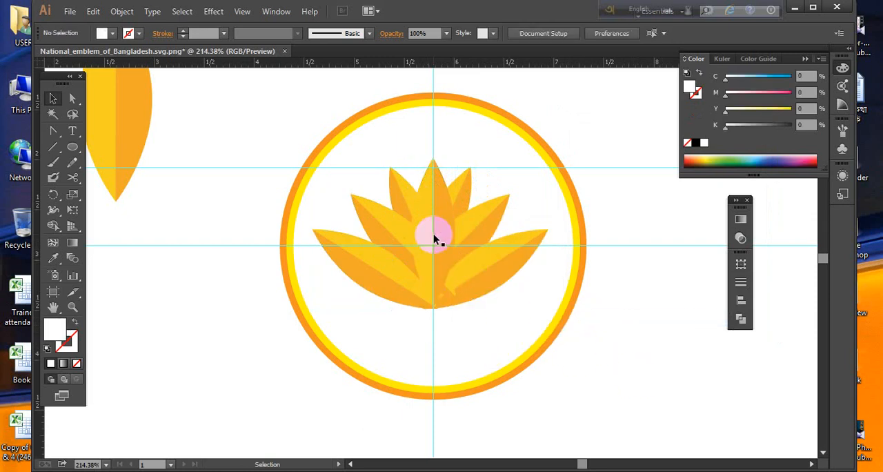
- Check the petal fan's arrangement against the reference emblem image in Windows Photo Viewer, and return to the Illustrator drawing
click(433, 238)
click(603, 381)
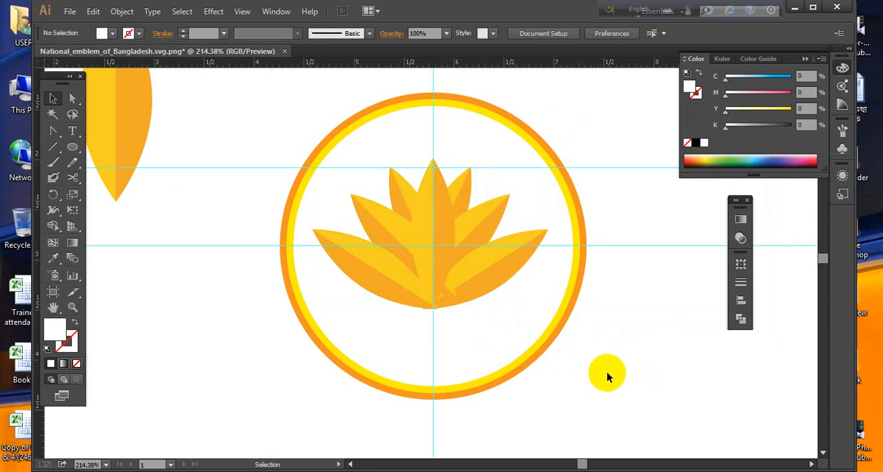
click(378, 273)
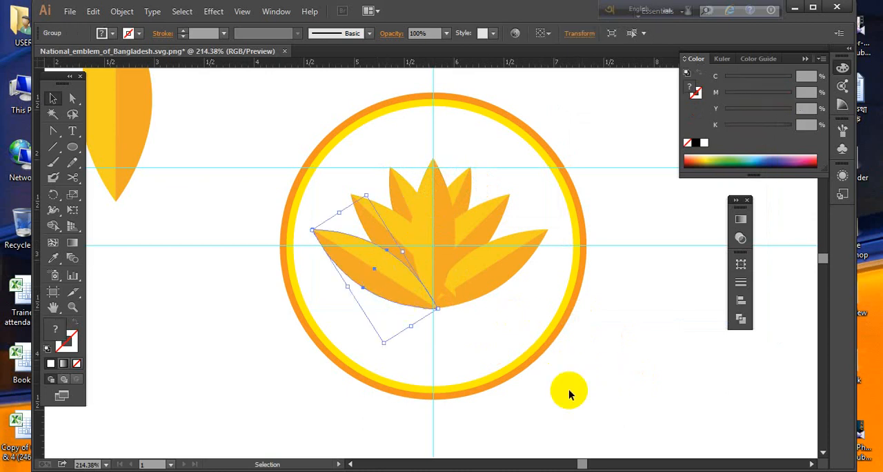
click(606, 407)
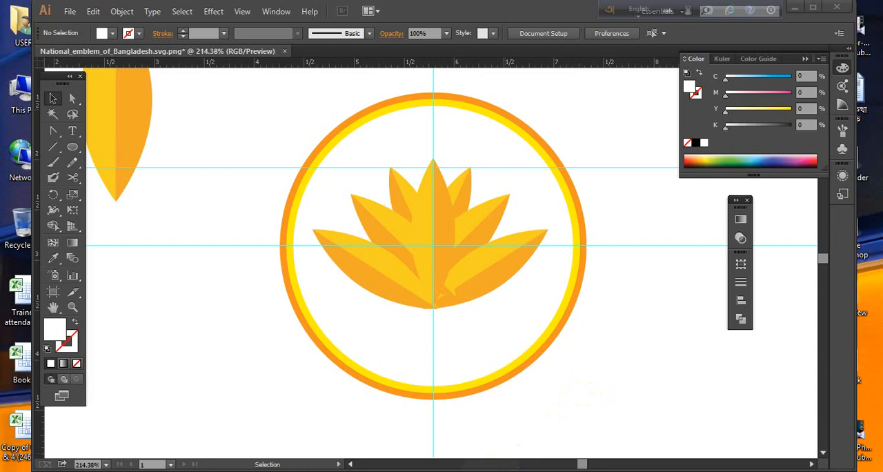
key(alt+Tab)
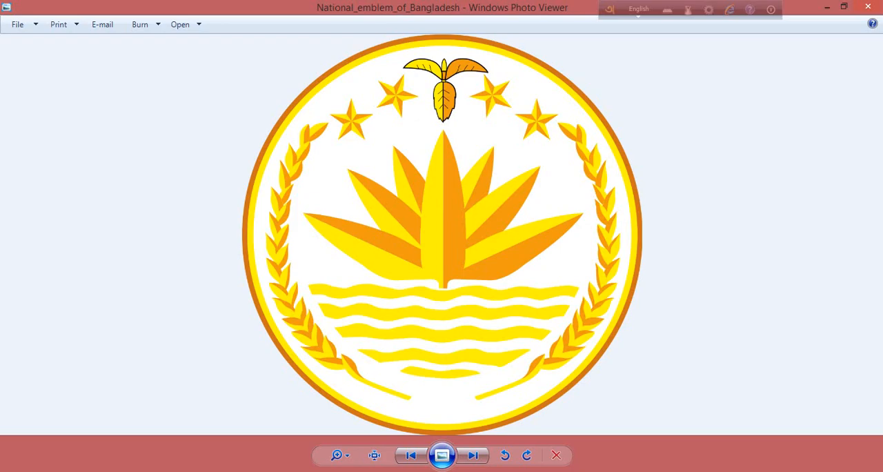
key(alt+Tab)
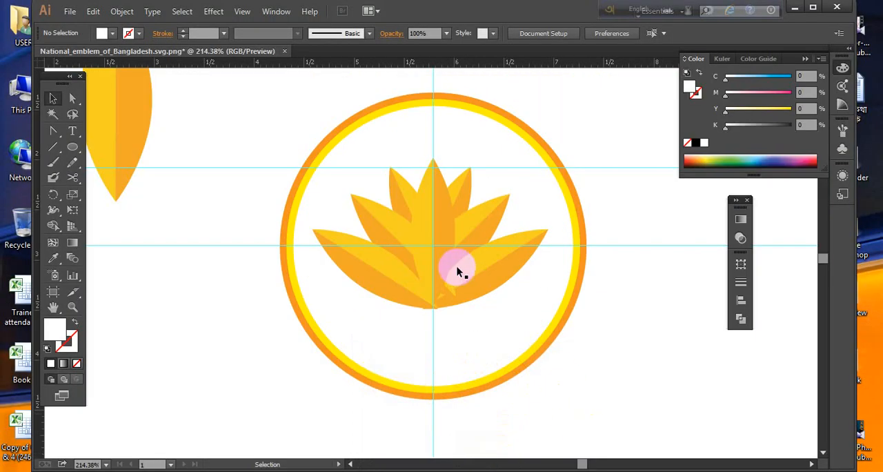
right_click(445, 227)
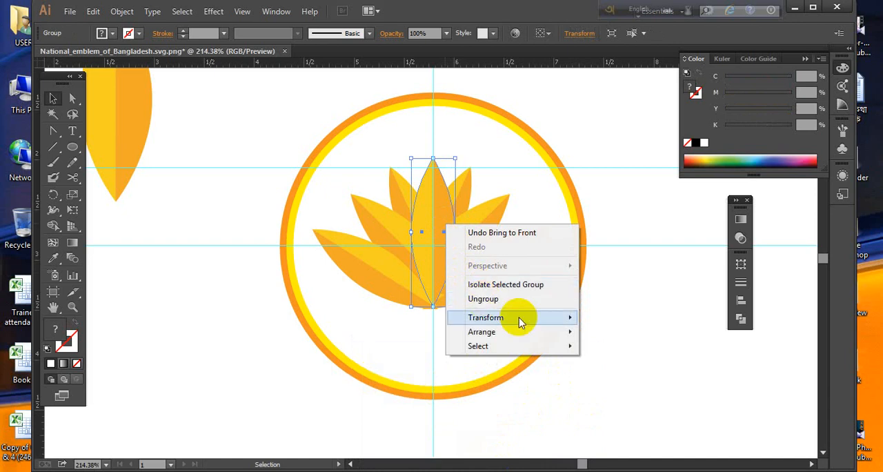
click(624, 353)
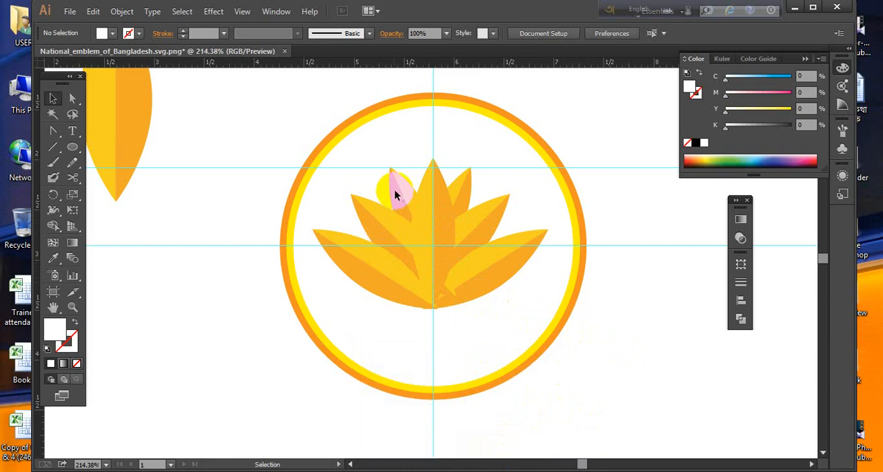
- Group the three petals on the left side of the flower
click(364, 204)
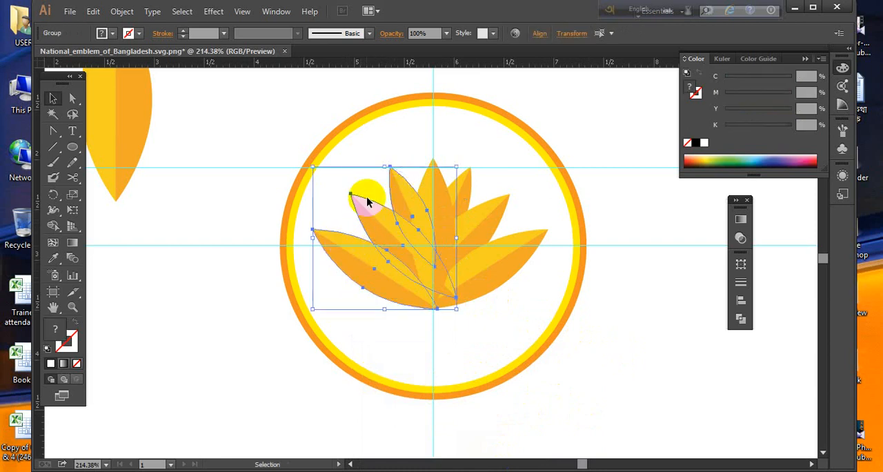
right_click(377, 215)
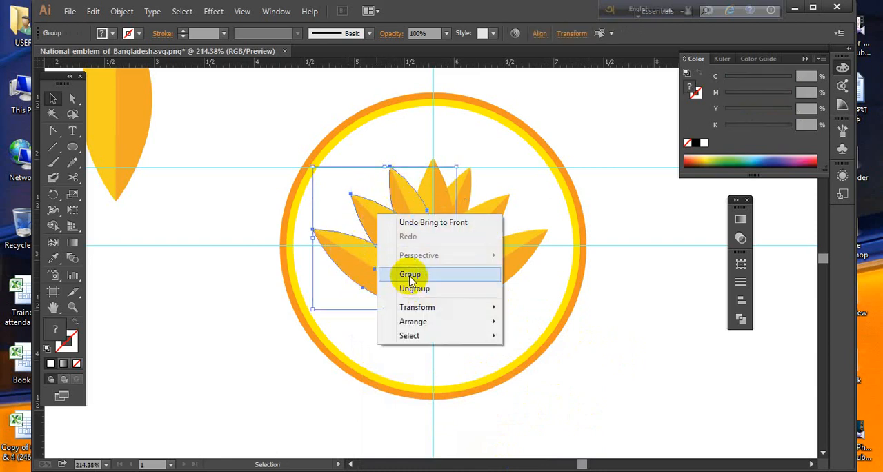
click(410, 277)
- Group the three petals on the right side of the flower
click(463, 178)
shift+click(491, 218)
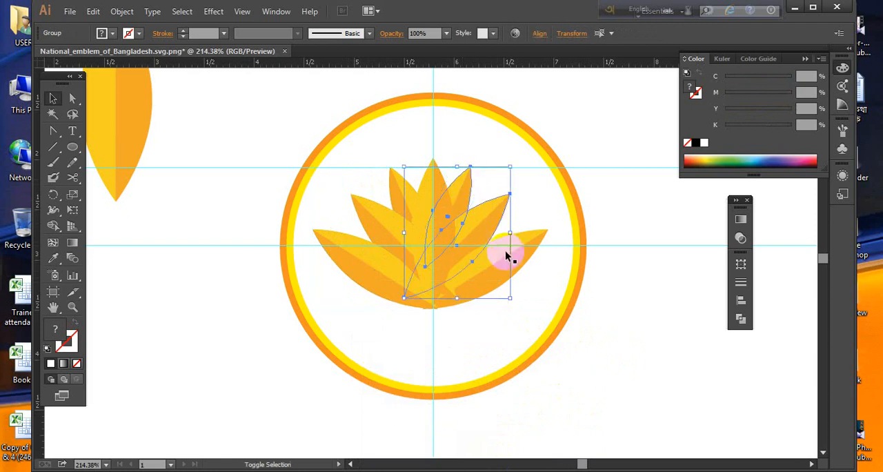
shift+click(522, 253)
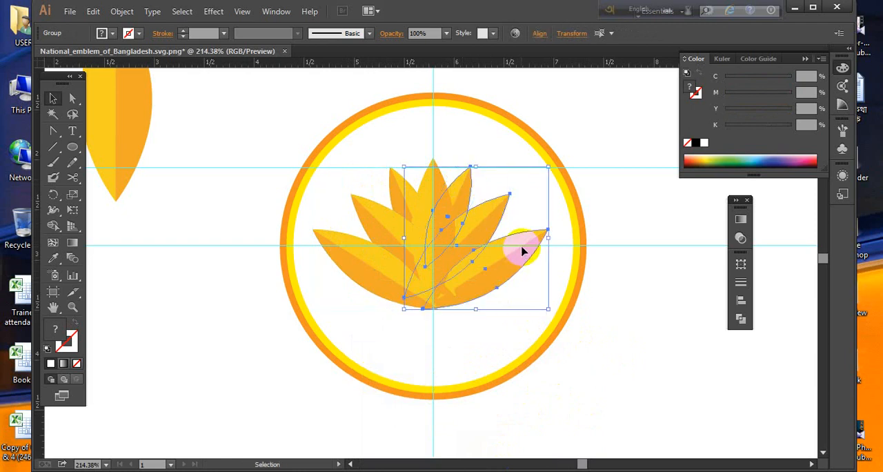
right_click(522, 250)
click(570, 306)
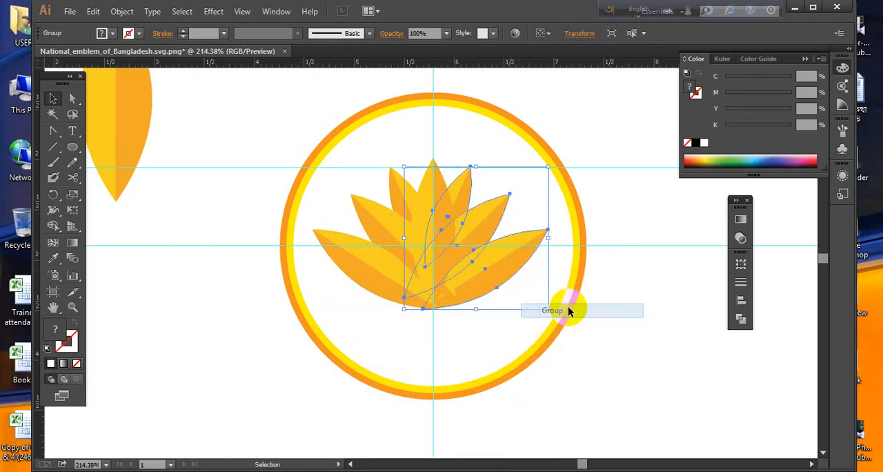
click(584, 342)
- Nudge the left and right petal groups slightly outward, away from the centre petal
click(501, 260)
key(Right)
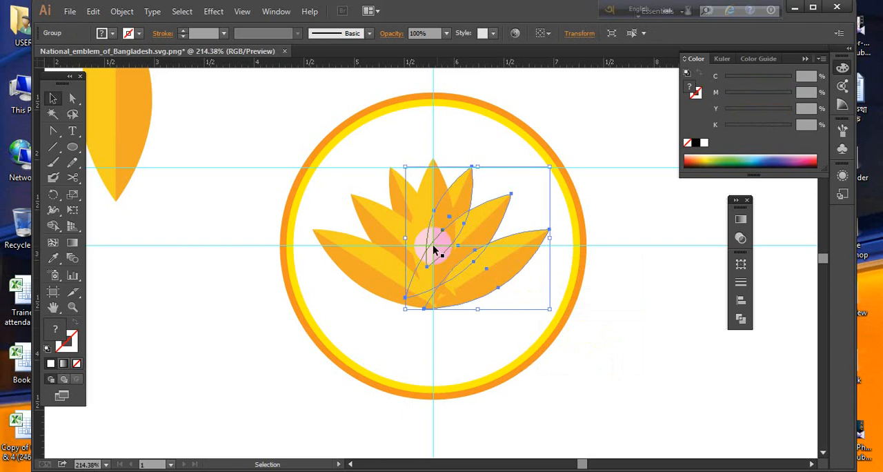
click(370, 247)
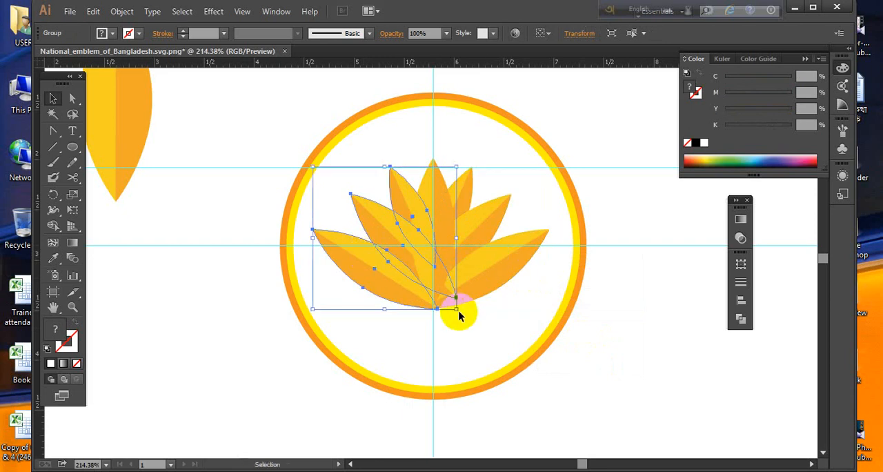
click(571, 363)
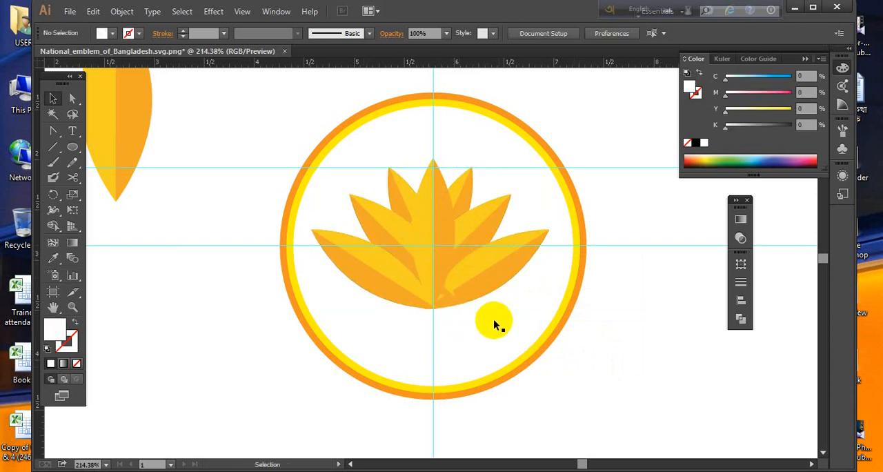
- Nudge the left petal group two increments right and the right petal group one increment left, towards the centre petal
click(431, 255)
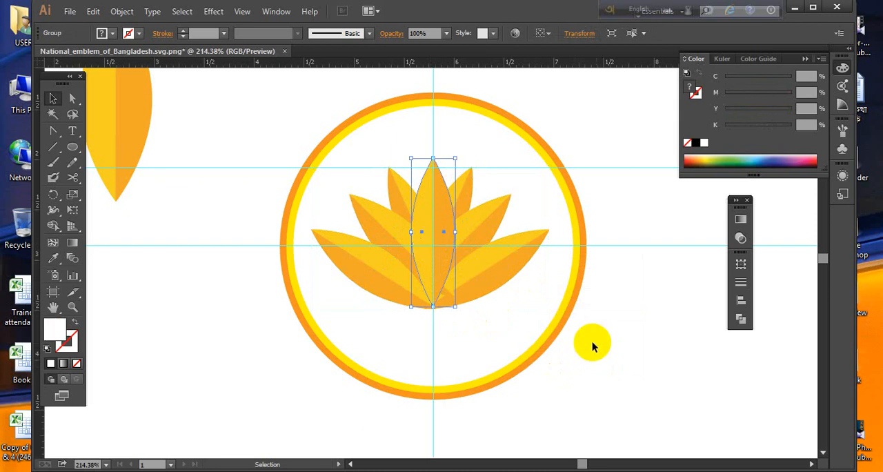
click(388, 186)
key(Right)
key(Right)
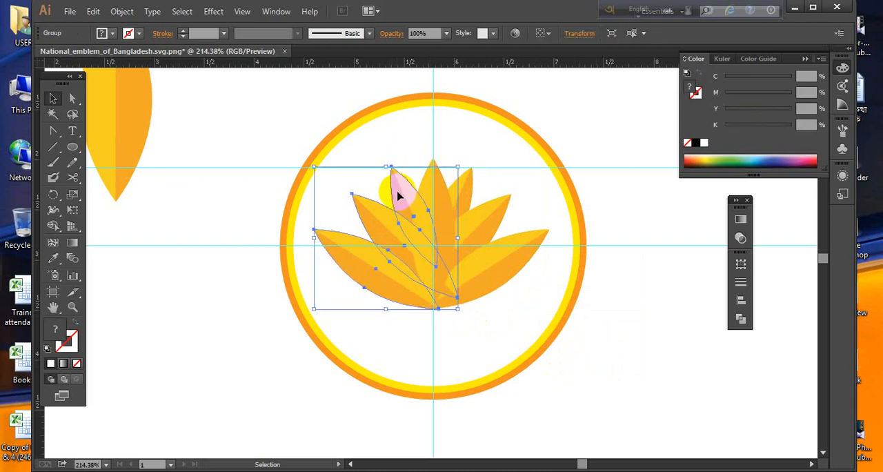
click(617, 387)
click(496, 275)
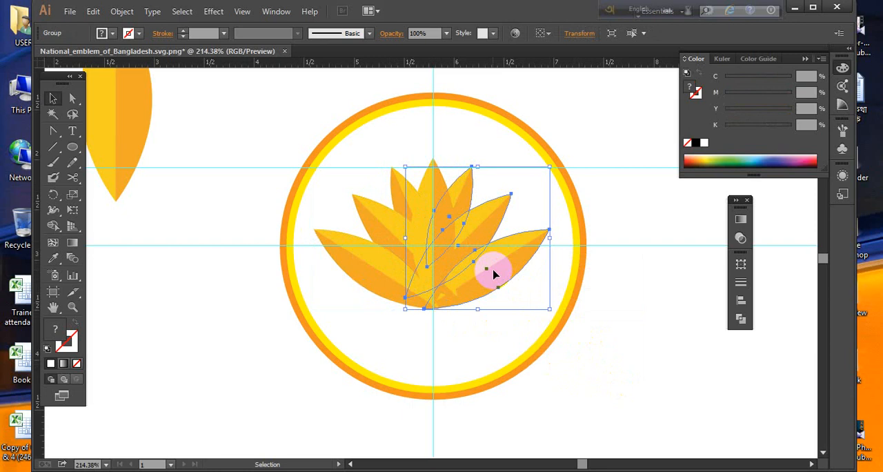
key(Left)
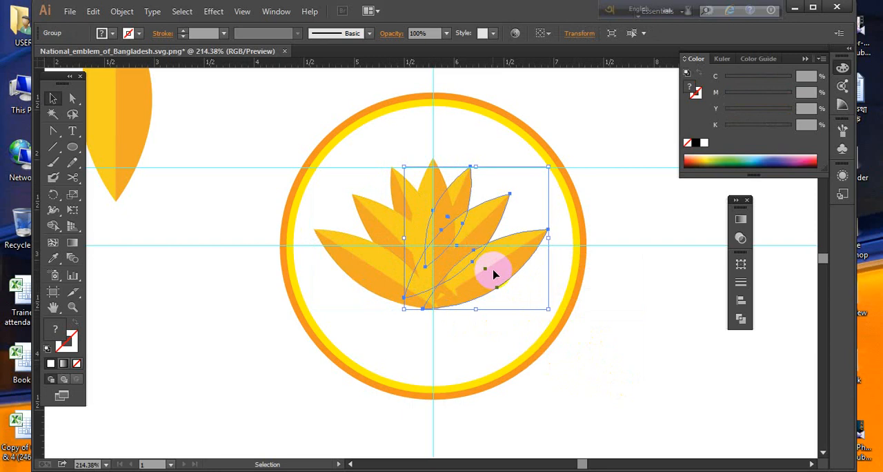
click(637, 398)
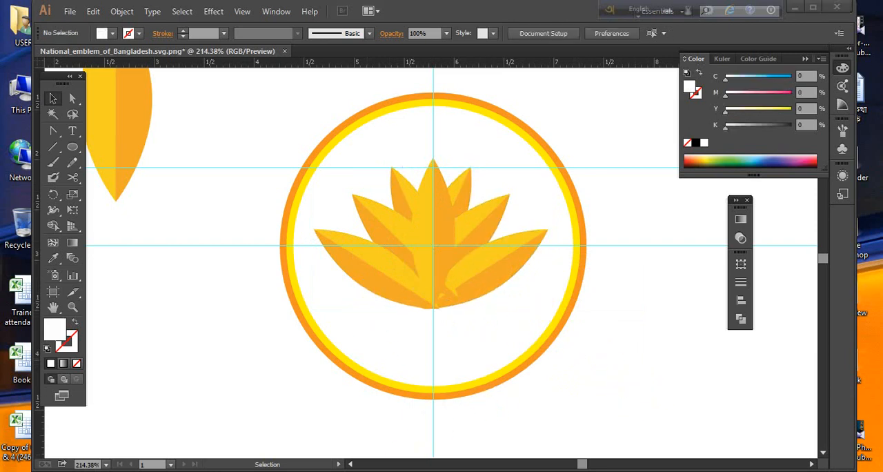
- Draw a circle about 2.5 inches across, centred on the guides' intersection inside the yellow ring, with white fill and 1 pt black stroke
key(alt+Tab)
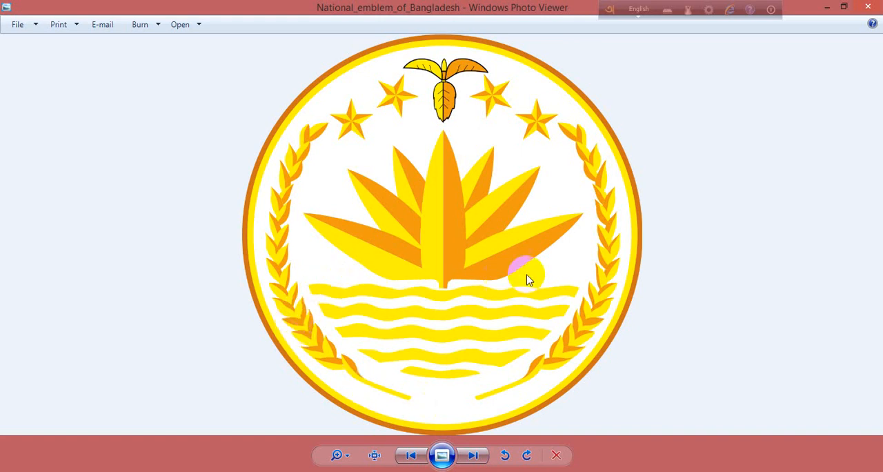
key(alt+Tab)
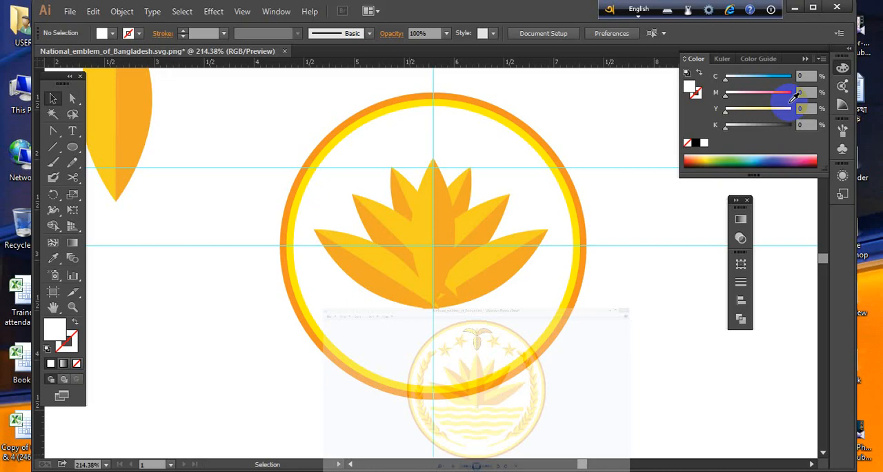
click(73, 146)
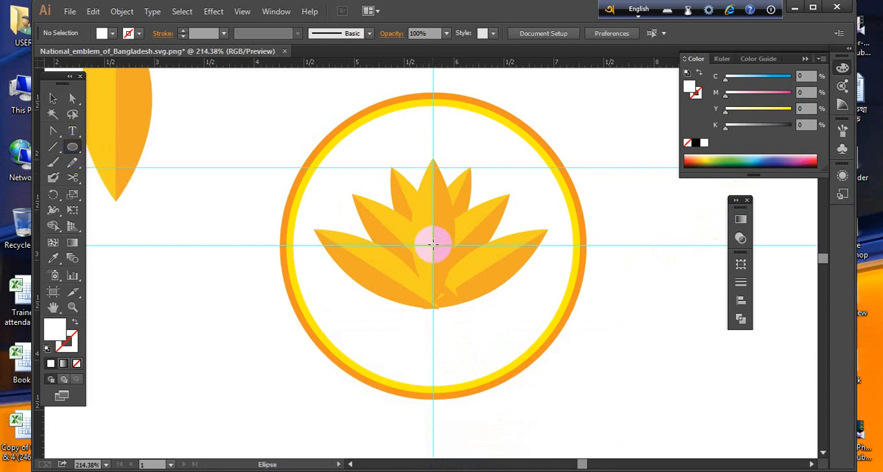
drag(432, 243, 489, 370)
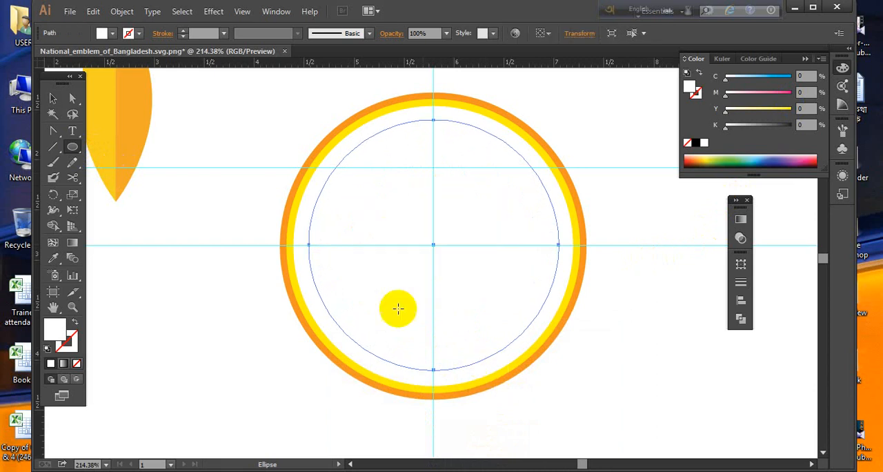
click(53, 98)
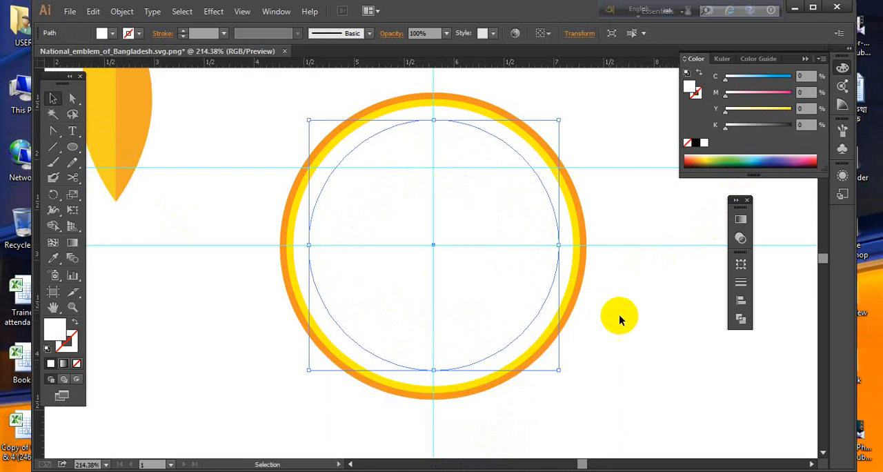
click(46, 348)
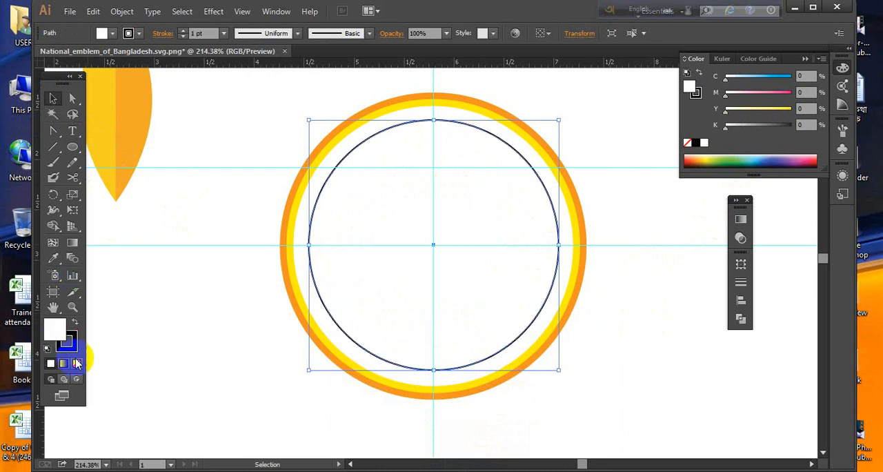
- Remove the white fill from the guide circle, keeping its black outline
click(77, 363)
click(639, 380)
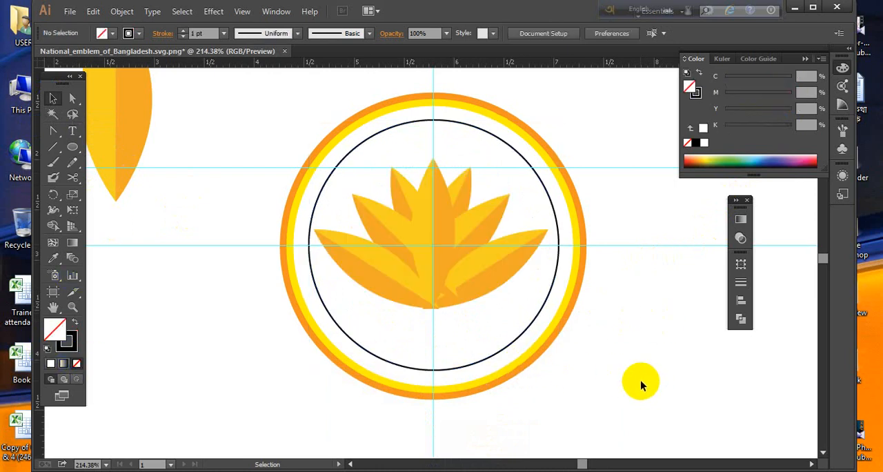
- Group the centre petal with both side petal groups and scale the whole flower down proportionally about its centre
click(435, 212)
shift+click(482, 216)
shift+click(350, 256)
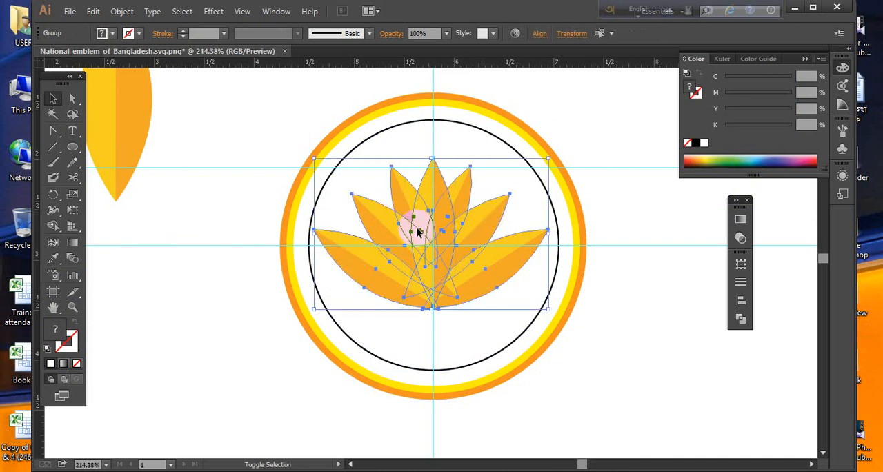
right_click(436, 209)
click(473, 278)
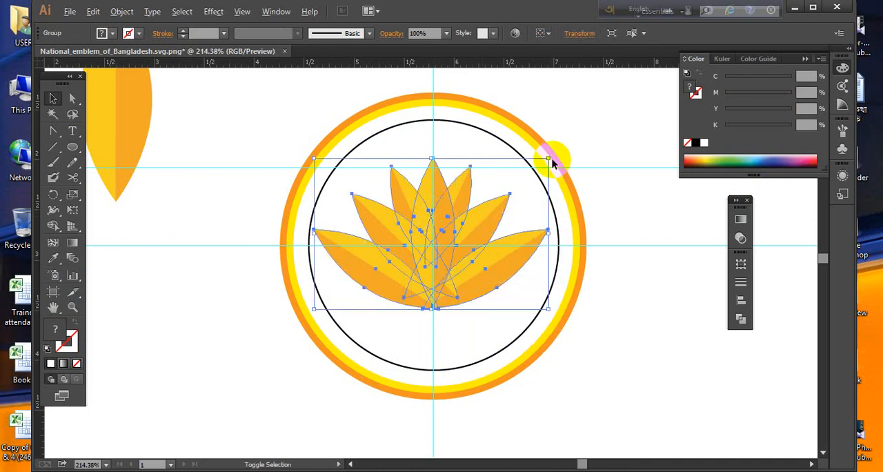
drag(552, 163, 524, 176)
click(610, 328)
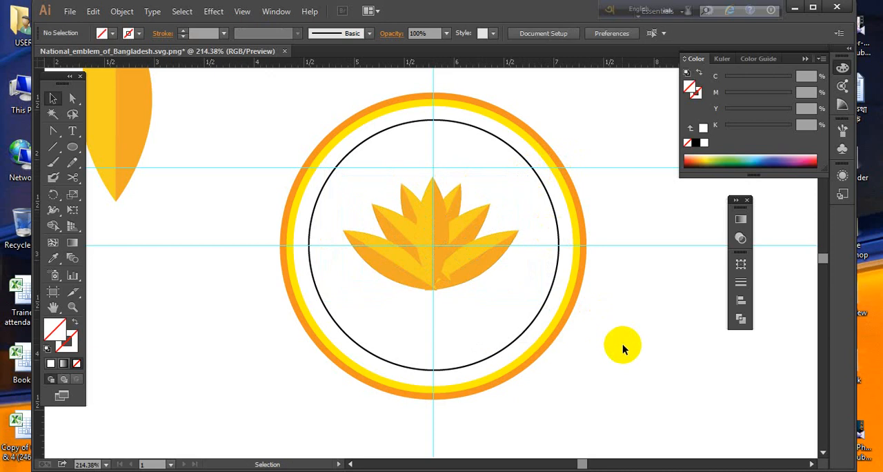
- Place a much smaller copy of the large two-tone petal inside the guide circle, above the flower's left side
click(72, 148)
key(space)
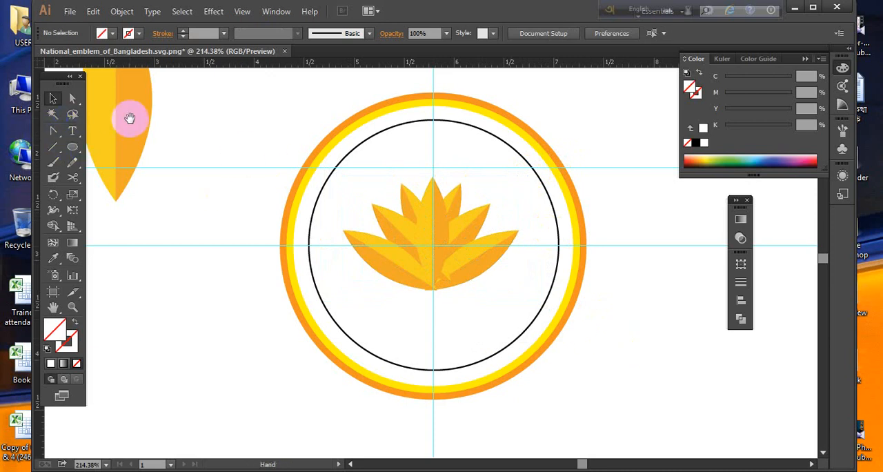
drag(130, 118, 290, 181)
click(143, 131)
drag(309, 149, 427, 174)
key(ctrl+space)
drag(394, 118, 640, 394)
key(space)
drag(320, 265, 364, 260)
key(alt+Tab)
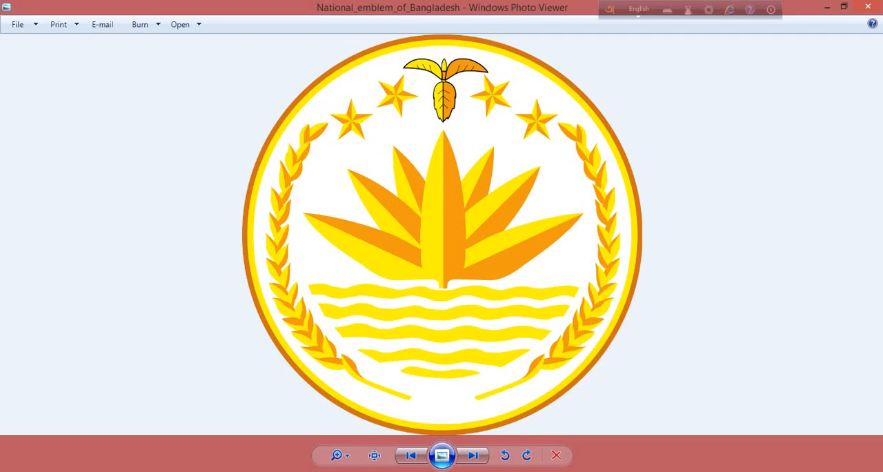
click(493, 471)
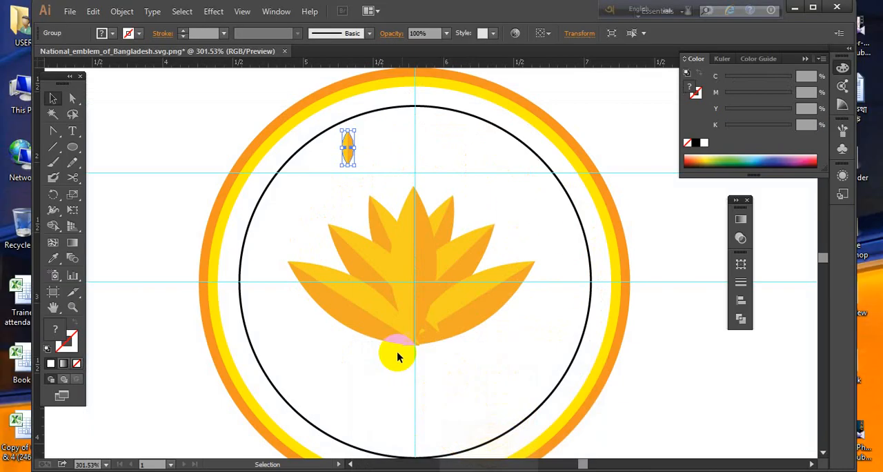
- Move the small petal to the upper-left part of the guide circle and tilt it slightly counterclockwise
key(space)
drag(323, 307, 338, 299)
mouse_move(365, 142)
mouse_down()
mouse_move(309, 173)
mouse_move(281, 176)
mouse_up()
key(ctrl+space)
drag(239, 130, 377, 260)
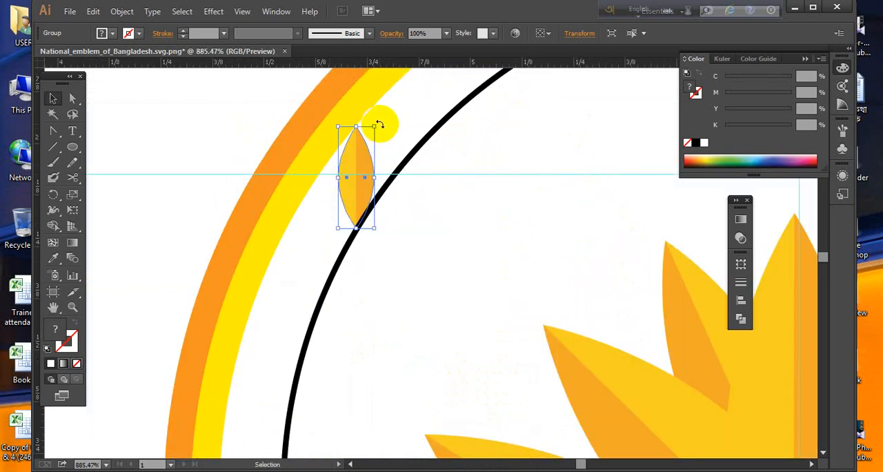
drag(379, 124, 373, 118)
click(417, 238)
drag(363, 175, 356, 172)
- Bring the small tilted petal to the front, above the guide circle
right_click(358, 172)
mouse_move(413, 278)
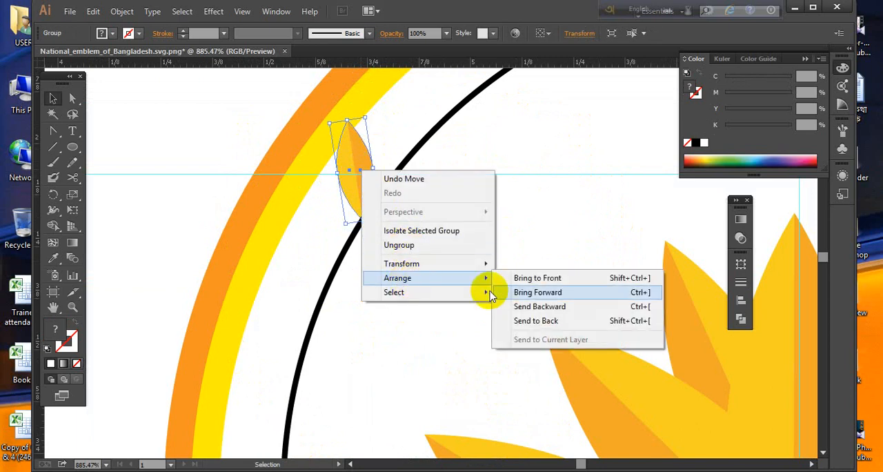
click(530, 277)
click(483, 249)
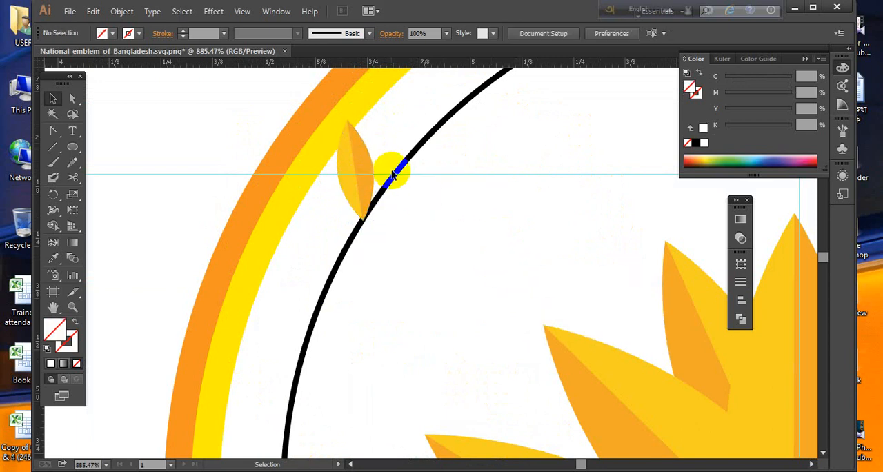
- Scale the black guide circle down slightly about its centre
click(392, 175)
key(ctrl+minus)
key(ctrl+minus)
key(ctrl+minus)
key(ctrl+minus)
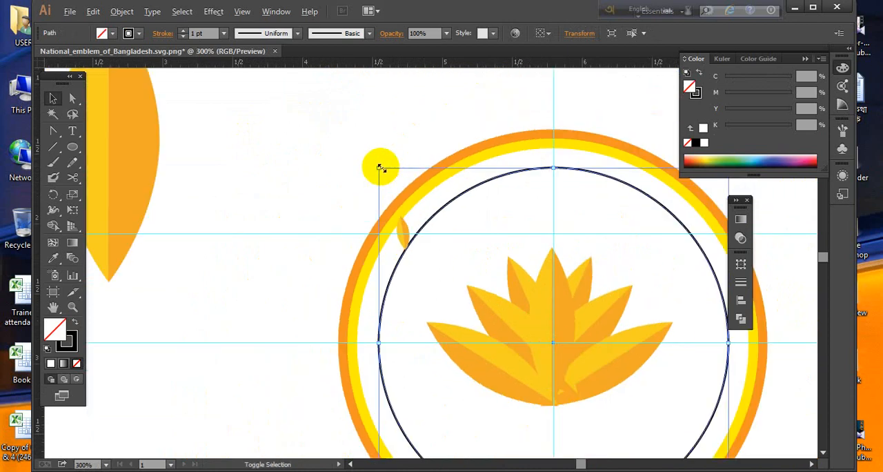
drag(379, 167, 448, 280)
click(339, 157)
- Shrink the small petal to about half its size and place its lower tip on the guide circle's upper-left edge
click(403, 225)
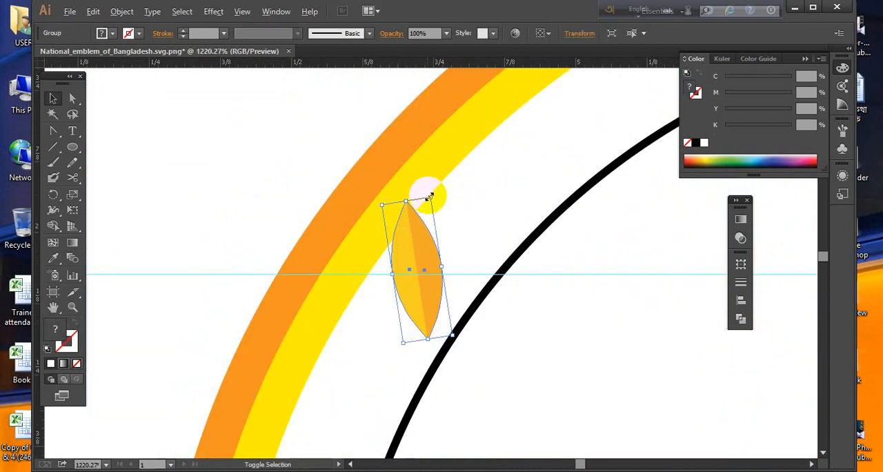
drag(429, 198, 424, 238)
key(ctrl+shift+a)
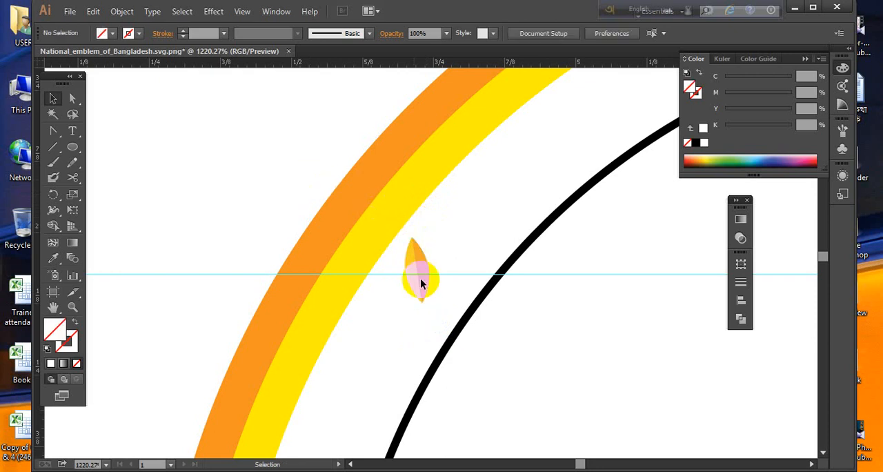
drag(443, 298, 437, 181)
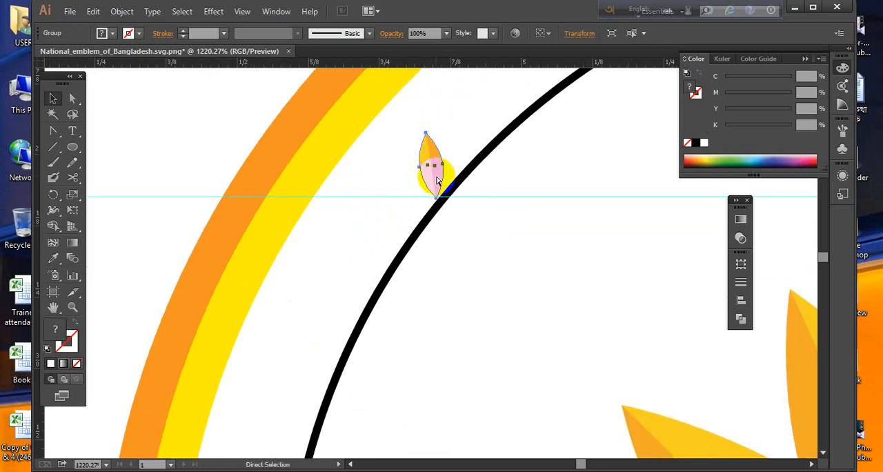
key(ctrl+minus)
key(ctrl+minus)
key(ctrl+minus)
key(ctrl+minus)
key(ctrl+minus)
drag(495, 298, 464, 265)
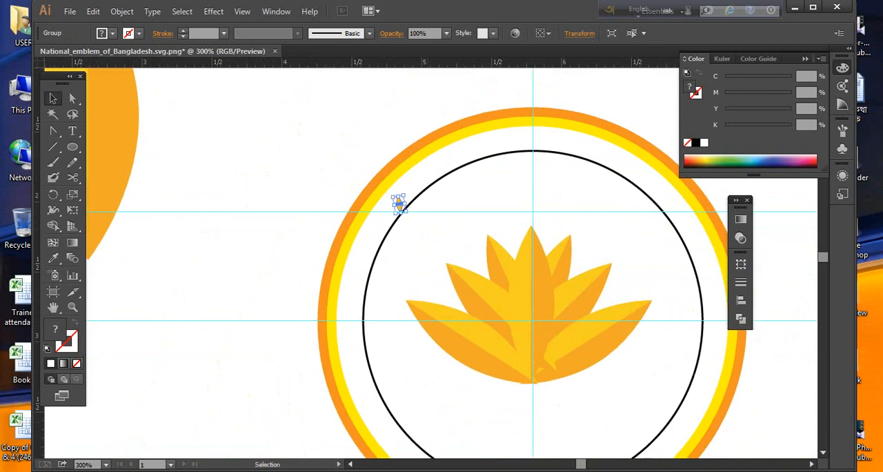
- Create a copy of the small petal rotated clockwise by nearly 90° about its lower tip, on the inner side of the guide circle
key(alt+Tab)
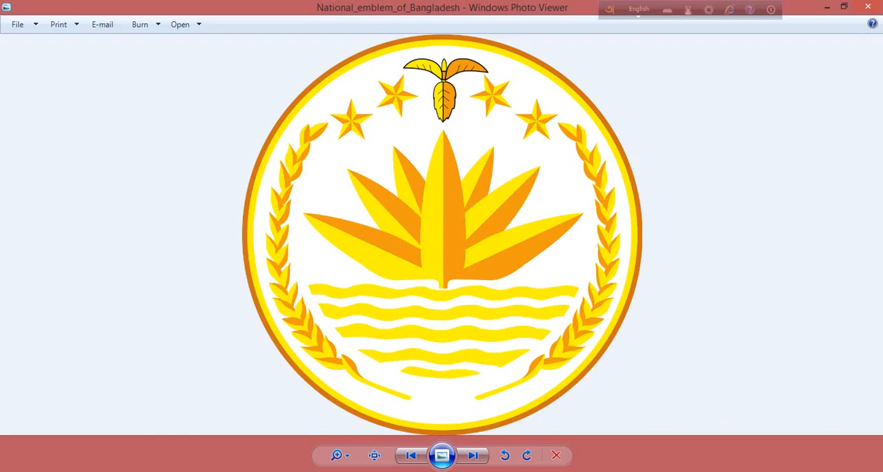
key(alt+Tab)
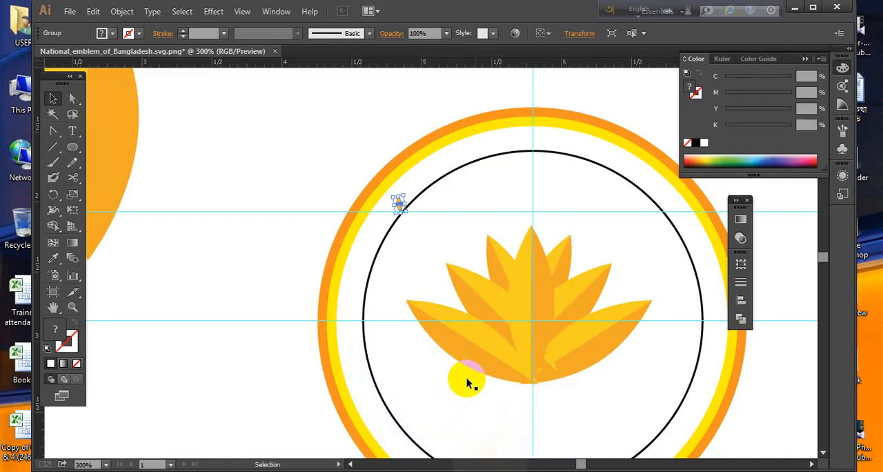
drag(449, 299, 427, 296)
ctrl+drag(323, 172, 627, 429)
click(284, 114)
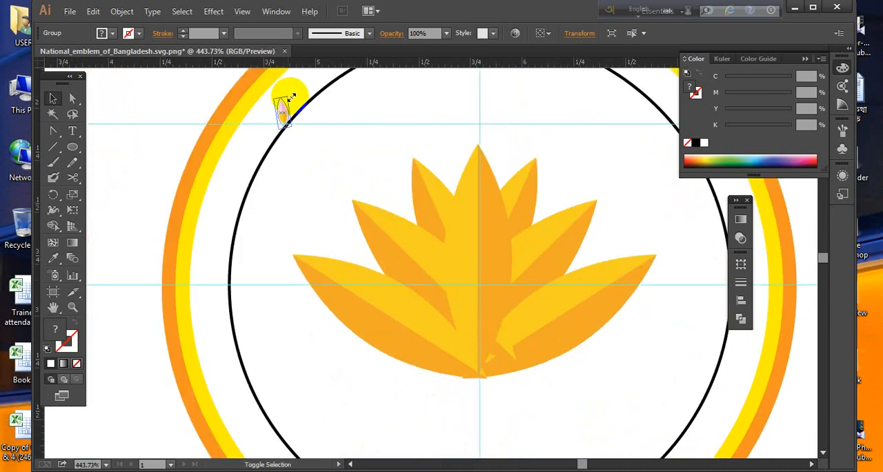
click(320, 134)
ctrl+drag(247, 95, 370, 151)
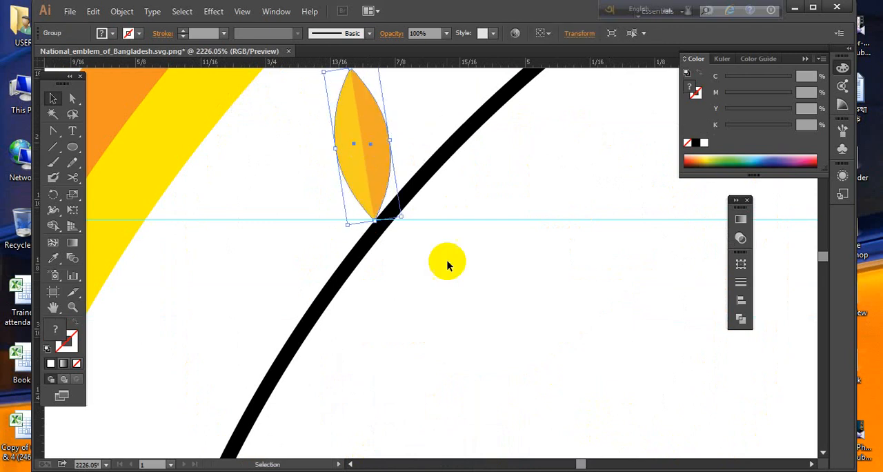
click(53, 194)
click(388, 198)
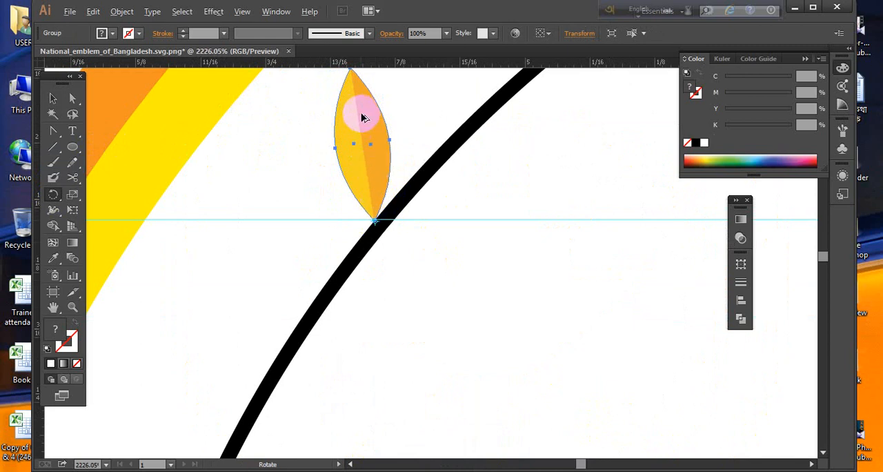
drag(360, 108, 464, 196)
click(53, 98)
click(478, 163)
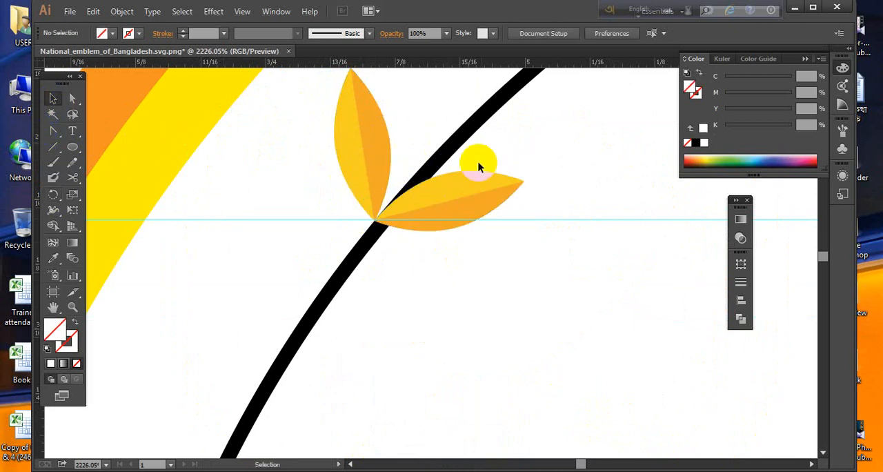
- Rotate the outer small petal clockwise to lean towards the guide circle and set its tip against the line's outer edge
click(378, 127)
key(space)
drag(400, 103, 420, 154)
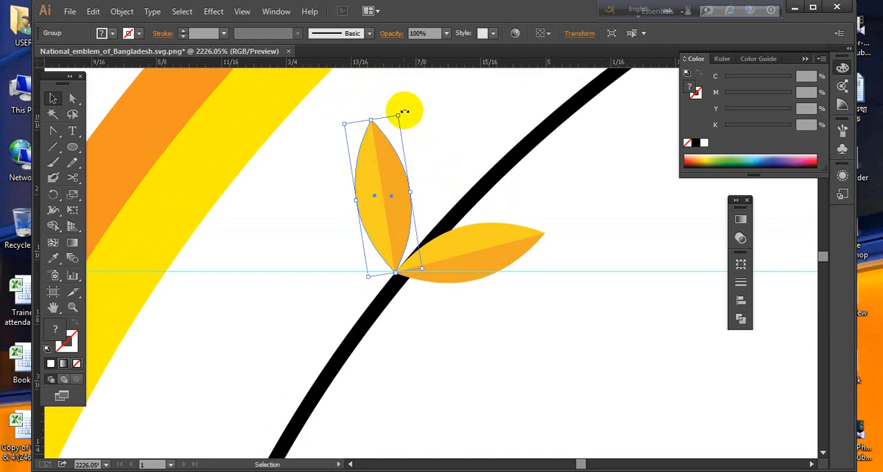
drag(404, 111, 422, 132)
click(427, 142)
drag(380, 215, 408, 218)
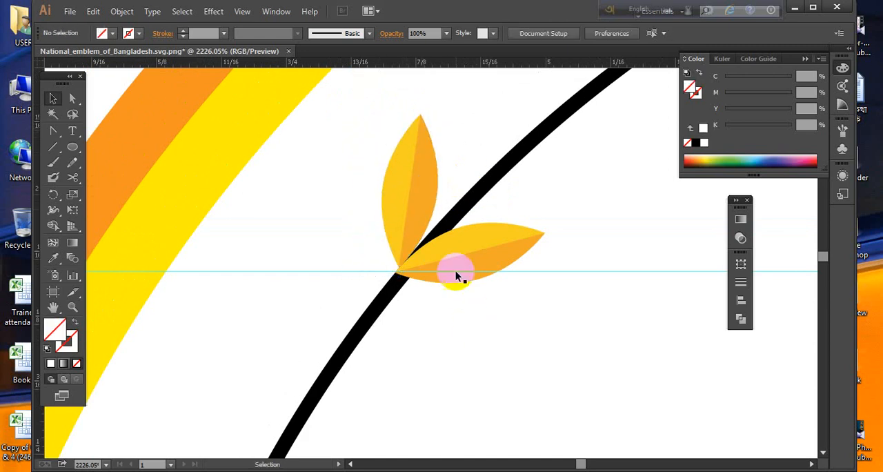
- Rotate the inner small petal slightly counterclockwise and set its tip against the guide circle's inner edge, mirroring the outer petal
drag(457, 269, 475, 278)
drag(564, 215, 558, 203)
click(559, 306)
drag(502, 291, 488, 272)
click(531, 338)
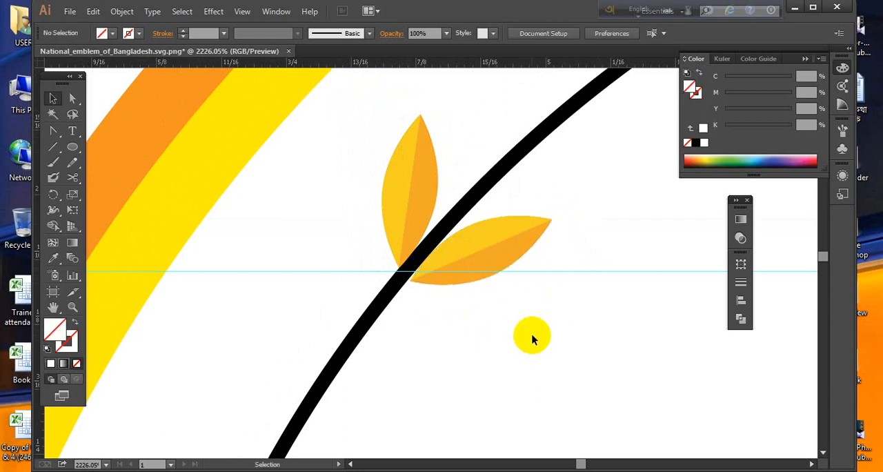
click(469, 278)
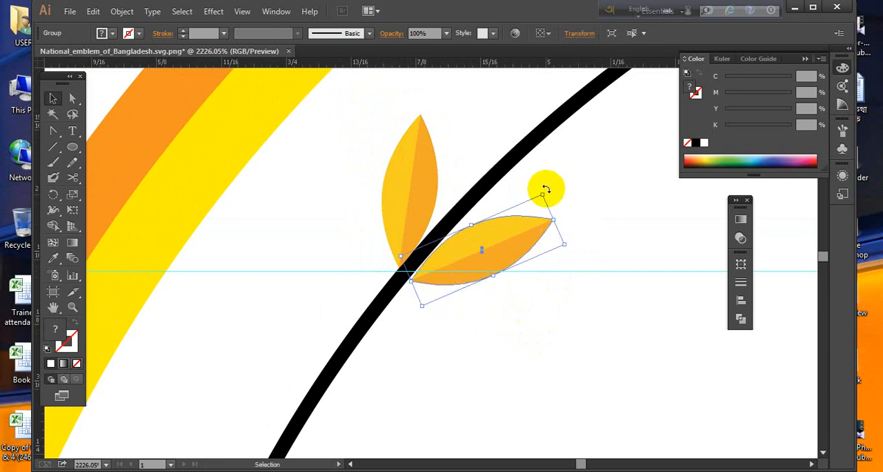
click(568, 249)
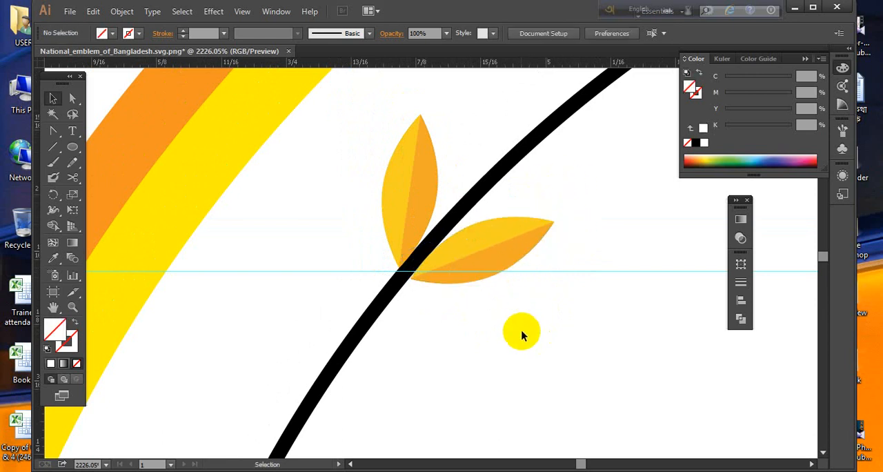
- Group the two small petals on either side of the guide circle's line
click(475, 274)
shift+click(408, 207)
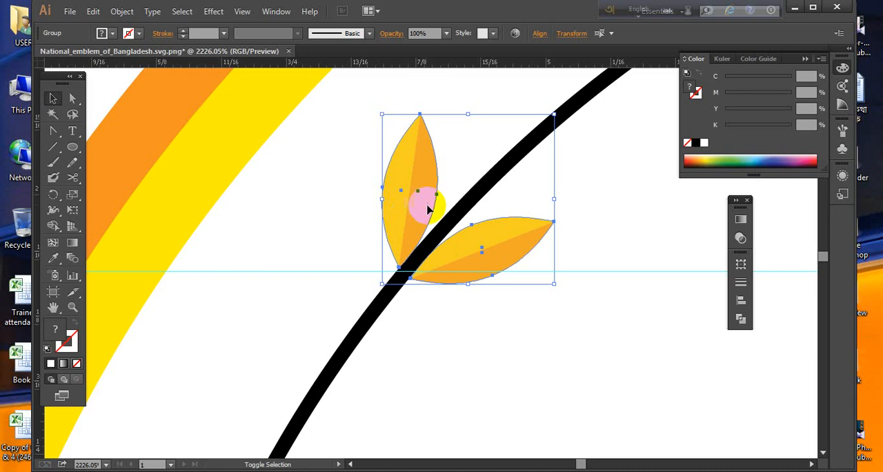
right_click(427, 201)
click(455, 269)
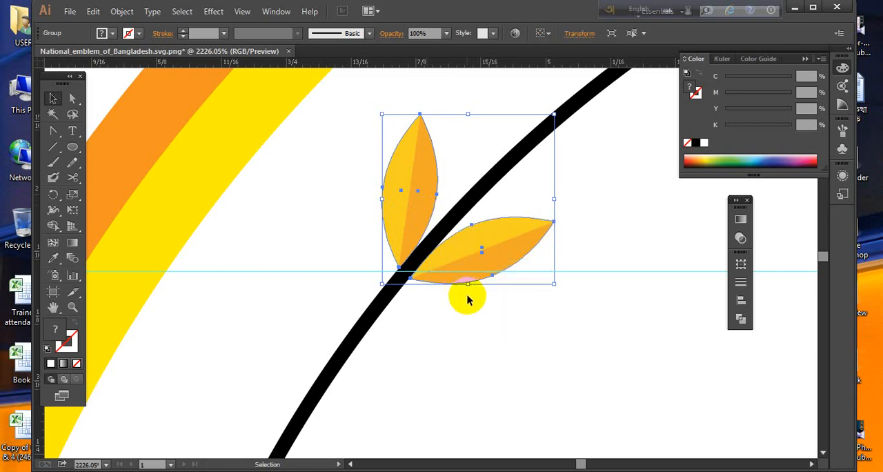
- Rotate a copy of the petal pair slightly counterclockwise about the guides' intersection, placing it directly below the original on the circle
key(a)
key(ctrl+minus)
key(ctrl+minus)
key(ctrl+minus)
key(ctrl+minus)
key(ctrl+minus)
key(ctrl+minus)
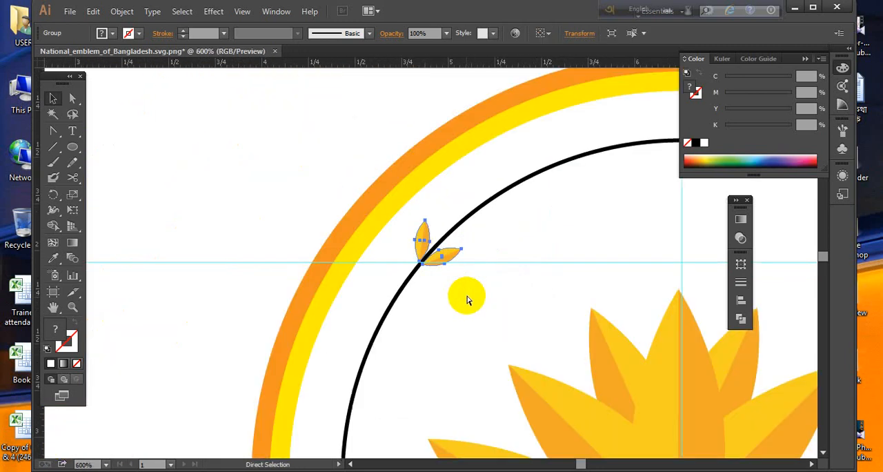
drag(534, 331, 472, 265)
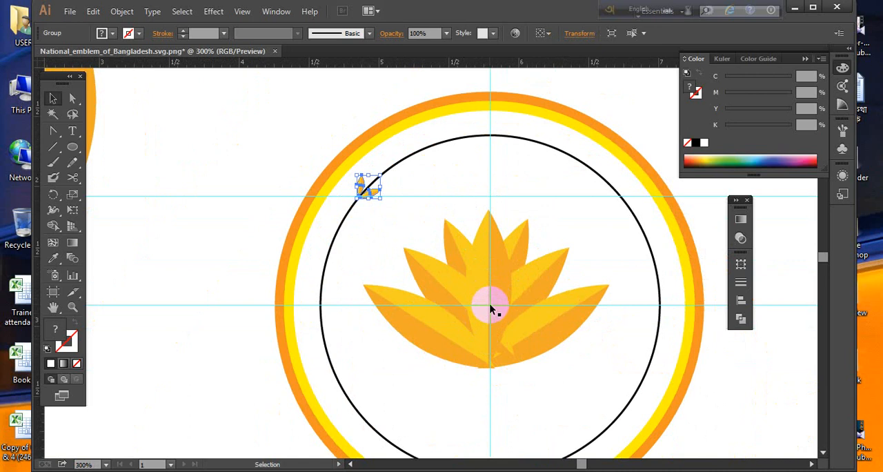
click(53, 194)
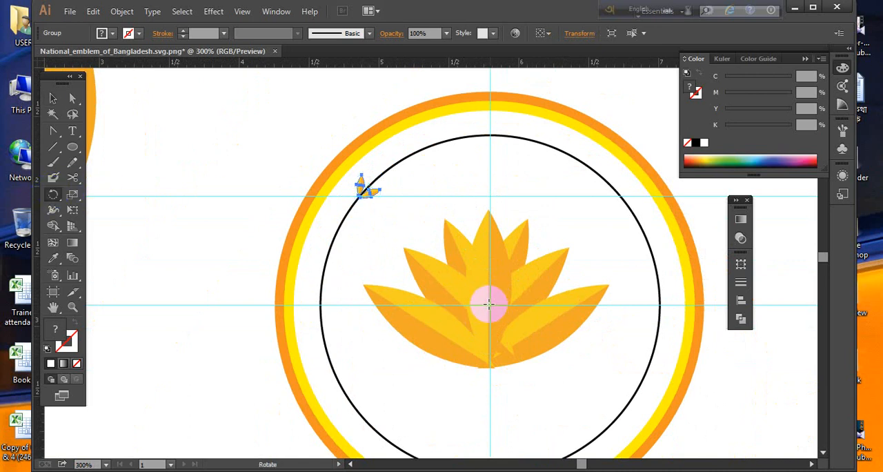
drag(370, 217, 371, 195)
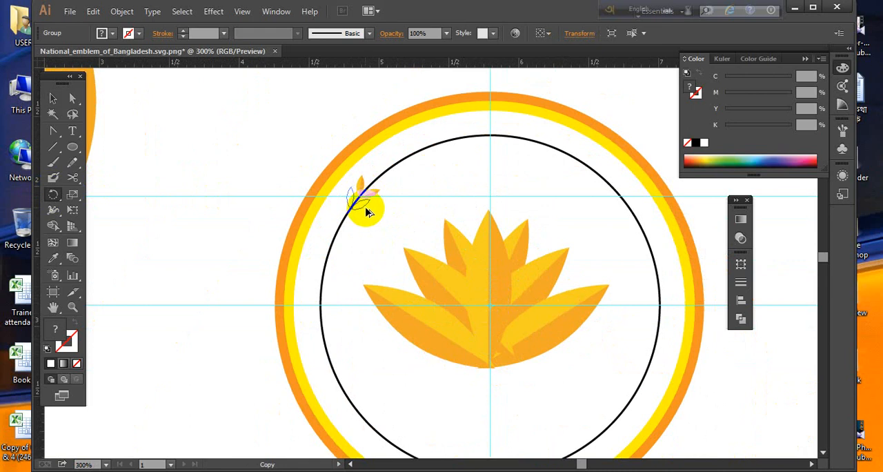
drag(368, 211, 369, 213)
drag(396, 268, 392, 242)
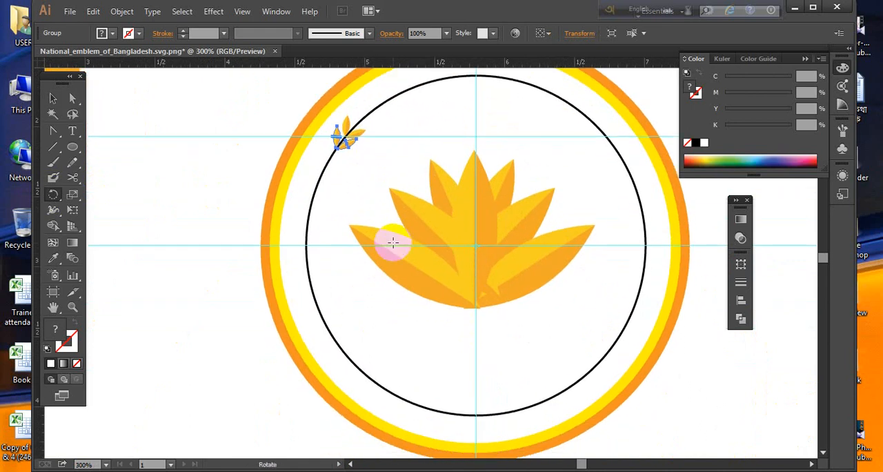
- Repeat the rotated copy of the petal pair along the guide circle's left side down to its lower left
key(ctrl+d)
key(ctrl+d)
key(ctrl+d)
key(ctrl+d)
key(ctrl+d)
key(ctrl+d)
key(ctrl+d)
key(ctrl+d)
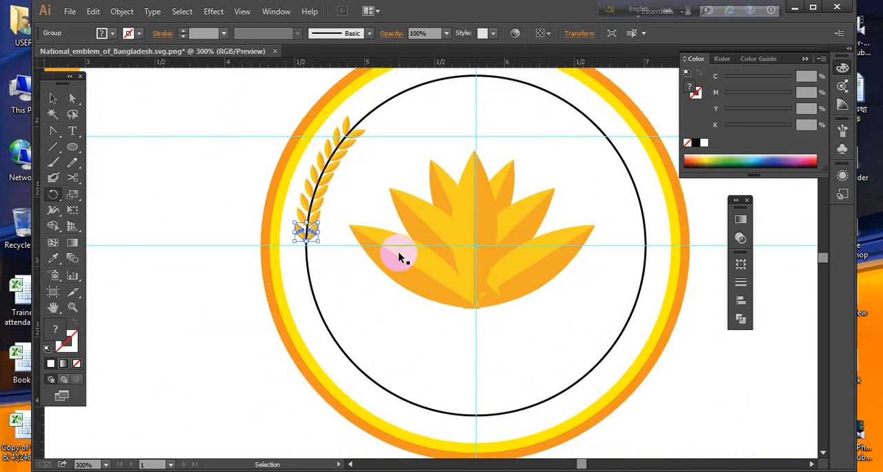
key(ctrl+d)
key(ctrl+d)
key(ctrl+d)
key(ctrl+d)
key(ctrl+d)
key(ctrl+d)
key(ctrl+d)
key(ctrl+d)
key(ctrl+d)
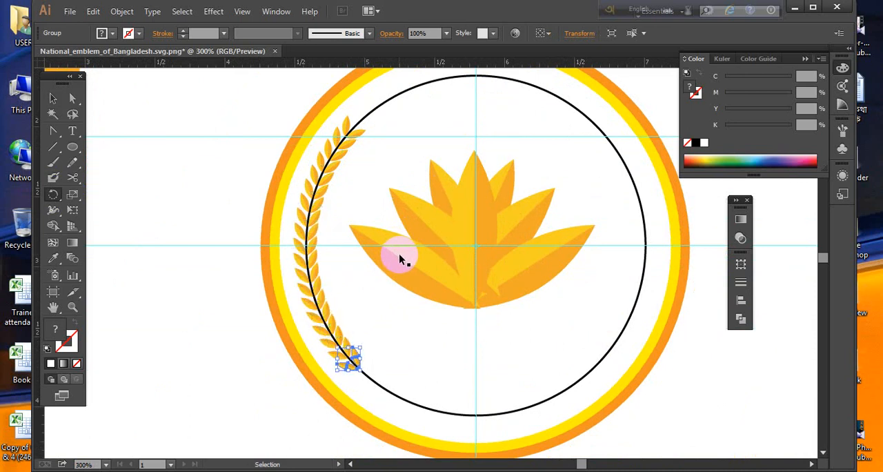
- Repeat the rotated petal pair further along the guide circle, ending shortly before the vertical guide at its bottom
key(ctrl+d)
key(ctrl+d)
key(ctrl+d)
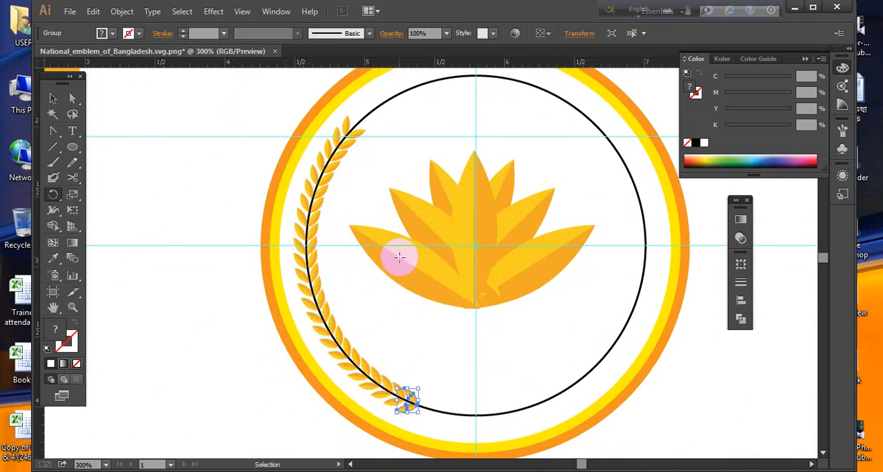
click(53, 98)
click(432, 304)
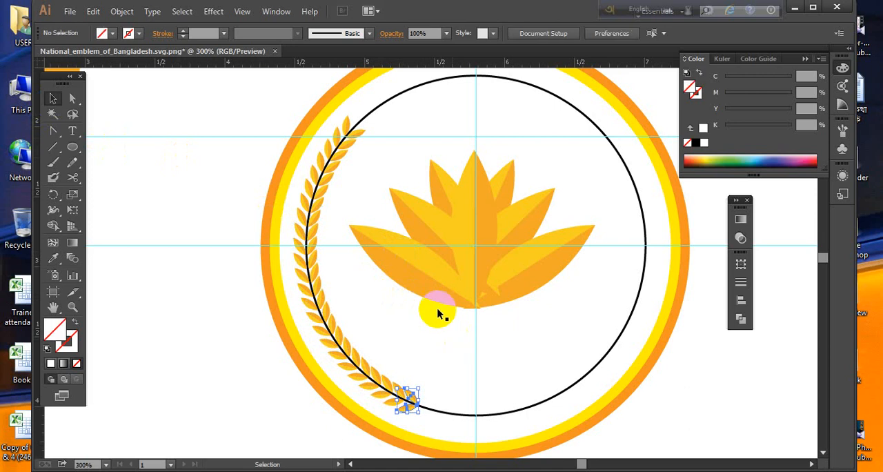
- Ungroup the topmost petal pair of the rice sheaf and delete its outer petal
drag(361, 138, 477, 171)
key(ctrl)
right_click(478, 171)
click(517, 241)
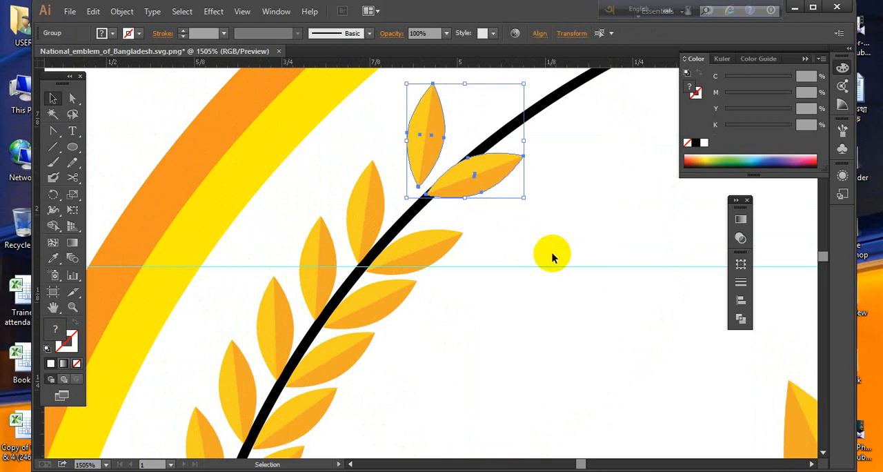
click(552, 257)
click(429, 134)
key(Delete)
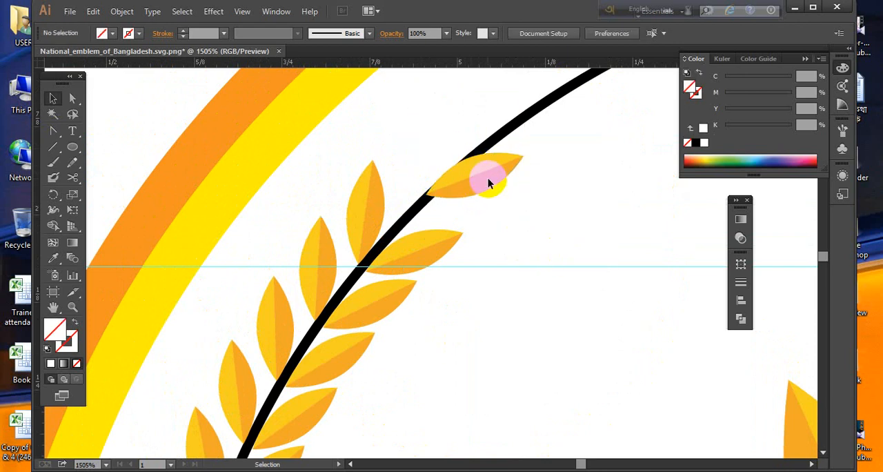
- Rotate the remaining top petal counterclockwise and move it onto the guide circle's line as the sheaf's tip
drag(500, 171, 487, 178)
drag(509, 138, 532, 131)
click(540, 172)
drag(497, 171, 466, 194)
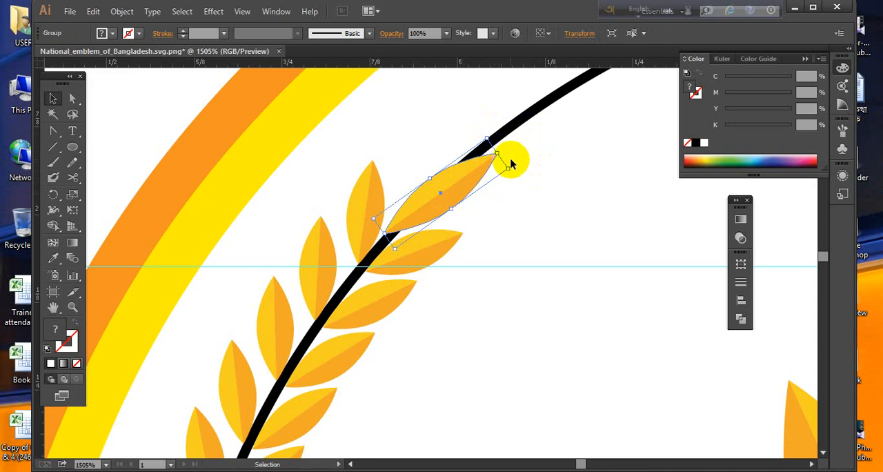
drag(513, 169, 515, 156)
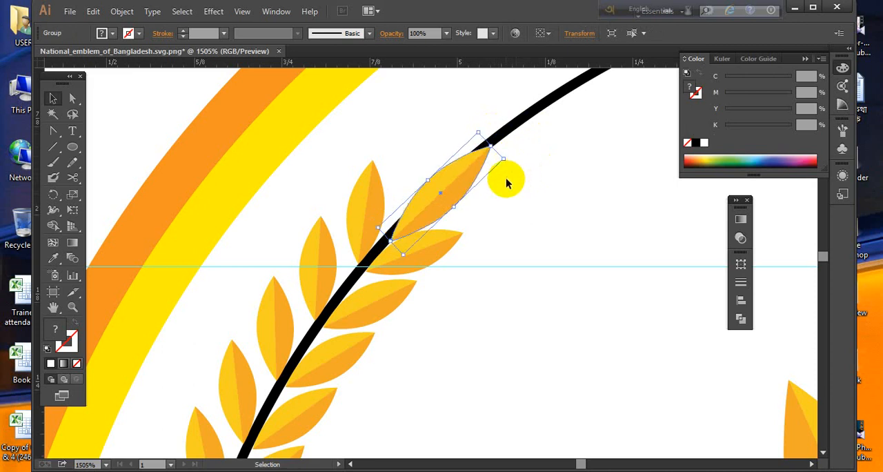
click(507, 182)
drag(454, 193, 453, 183)
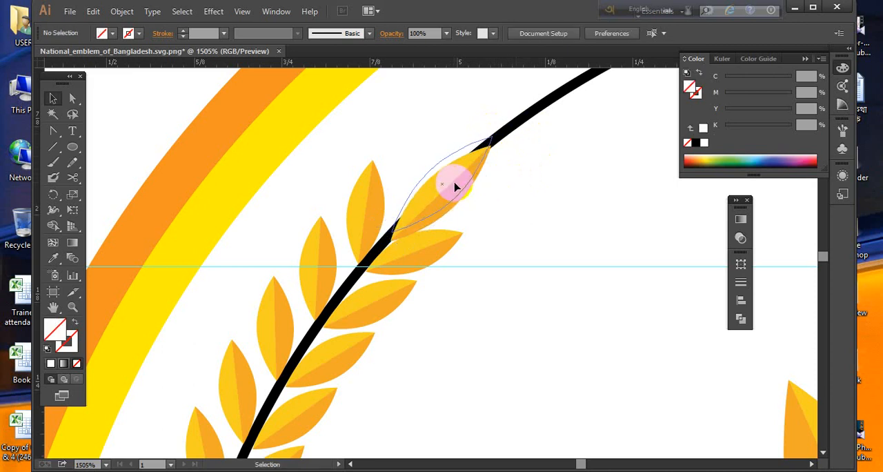
click(518, 249)
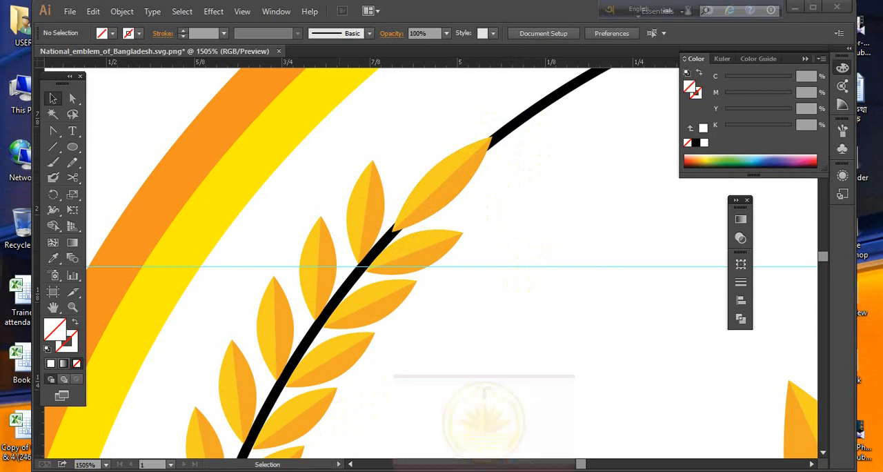
- Switch to Windows Photo Viewer to examine the rice sheaves in the reference emblem, and return to the whole artwork
click(483, 471)
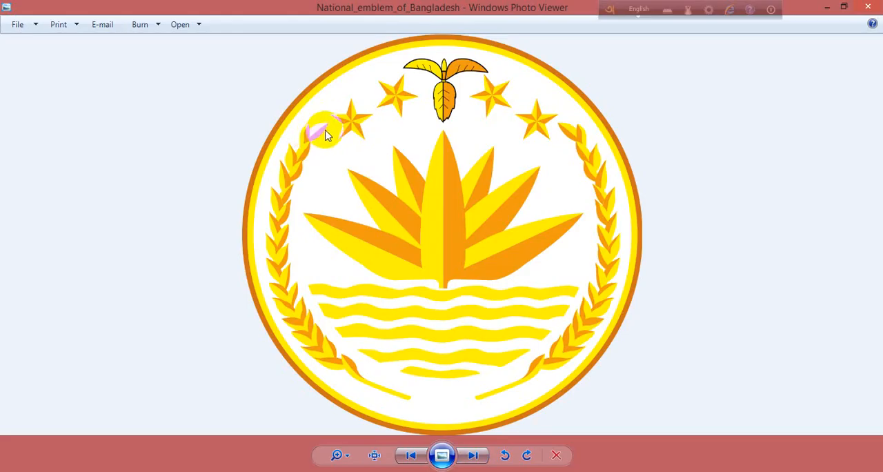
click(826, 7)
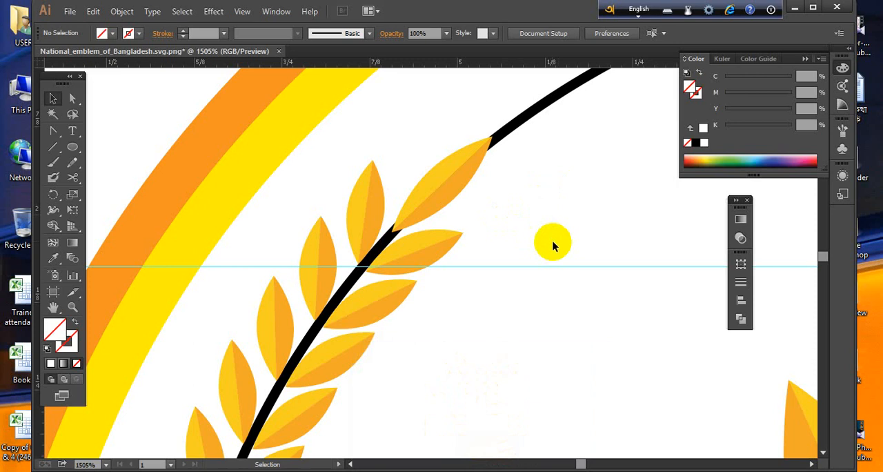
key(ctrl+minus)
key(ctrl+minus)
key(ctrl+minus)
key(ctrl+minus)
key(ctrl+minus)
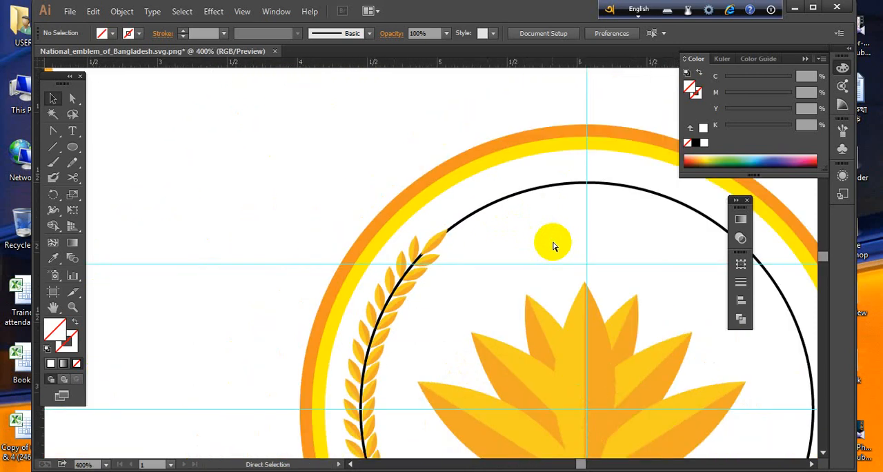
key(ctrl+minus)
key(ctrl+minus)
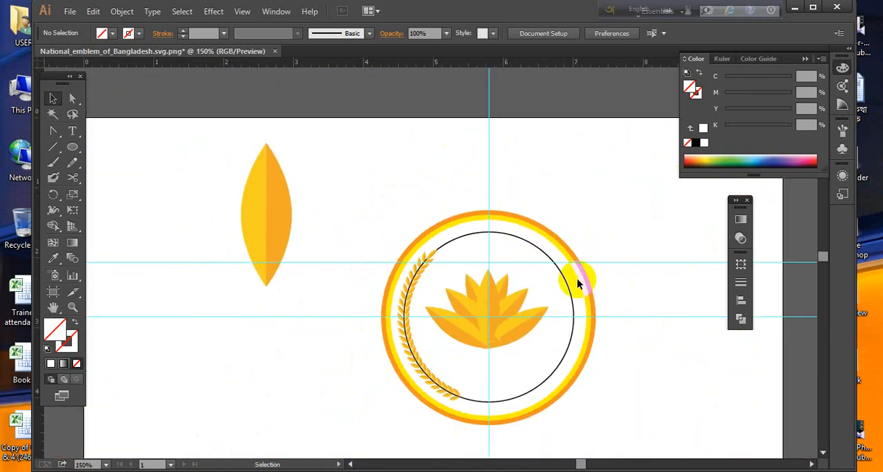
- Try removing the black guide circle from inside the rings, leaving the petals in place
drag(564, 284, 571, 292)
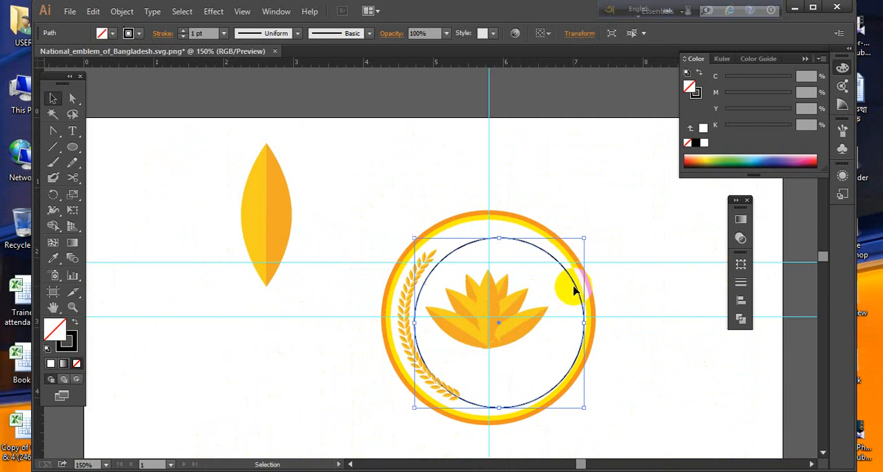
click(596, 334)
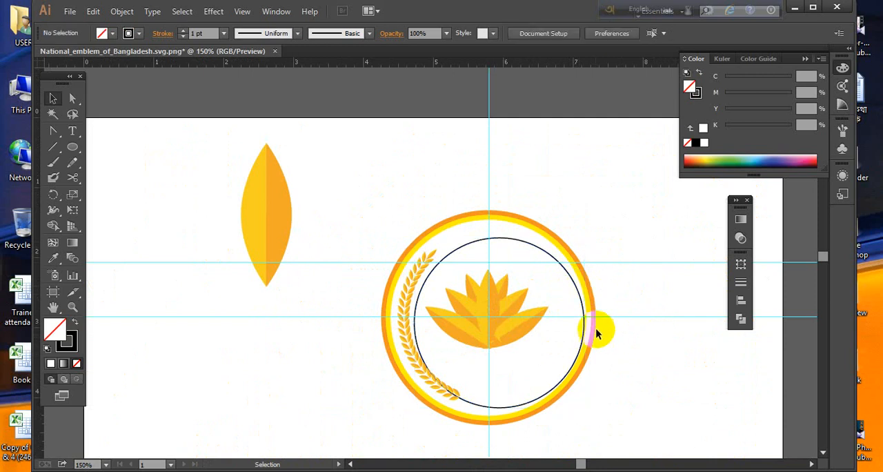
click(573, 286)
key(Delete)
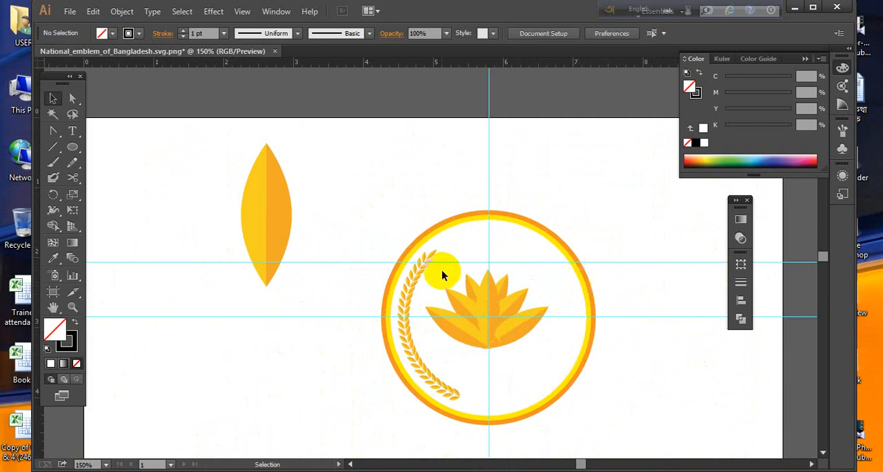
click(424, 259)
key(Delete)
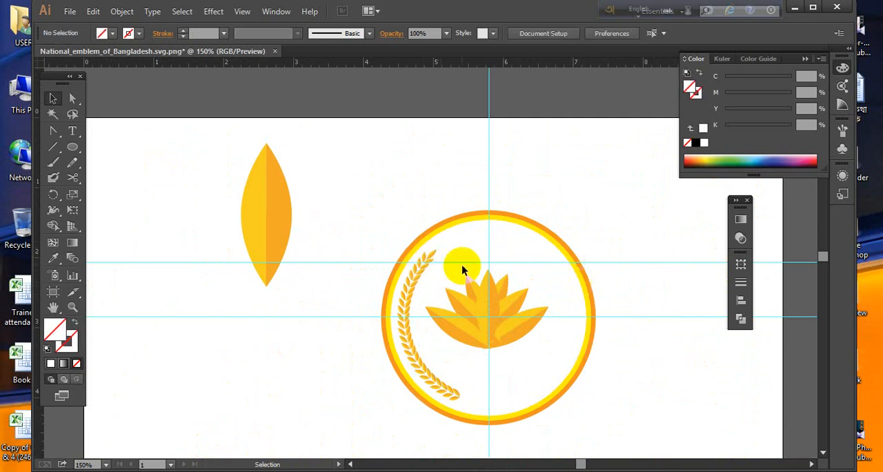
- Try clearing the water lily from the middle of the emblem
click(490, 276)
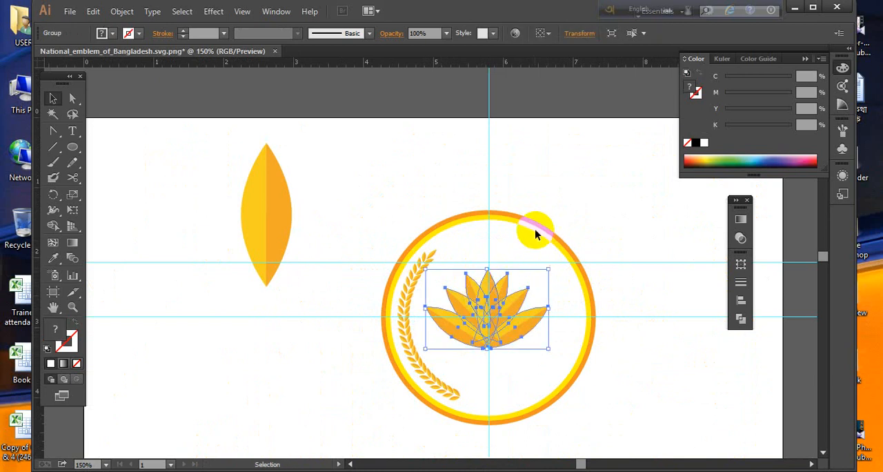
click(530, 257)
key(ctrl+space)
drag(368, 220, 492, 390)
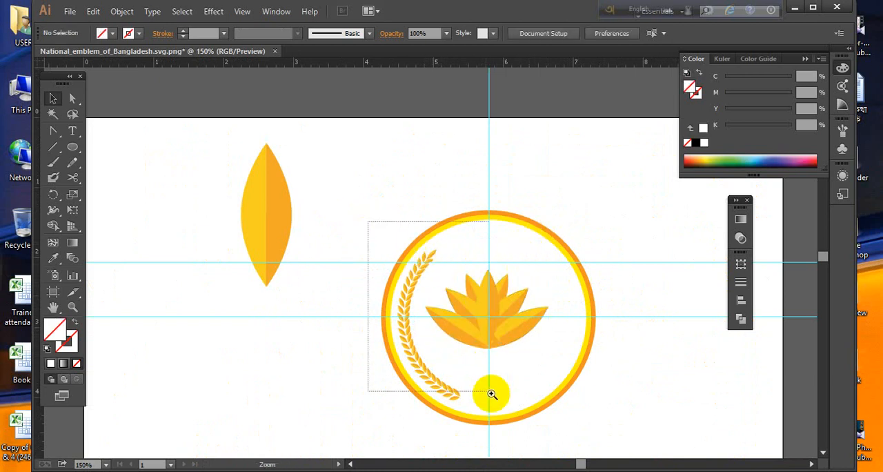
click(473, 251)
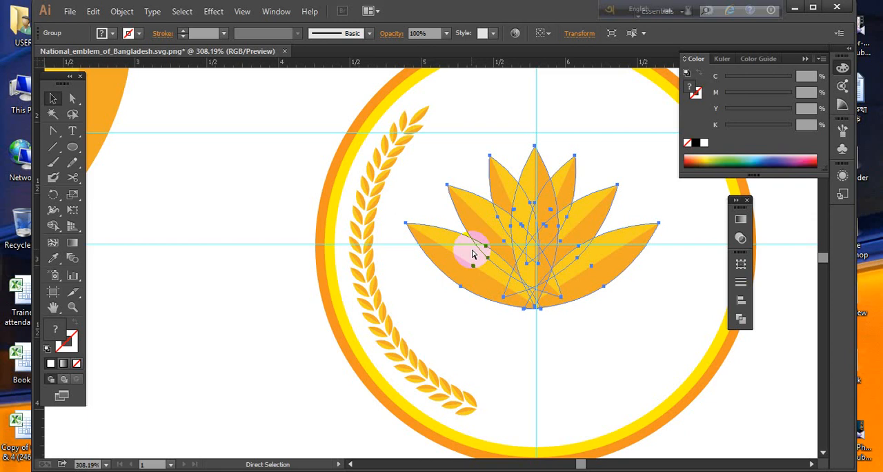
click(414, 132)
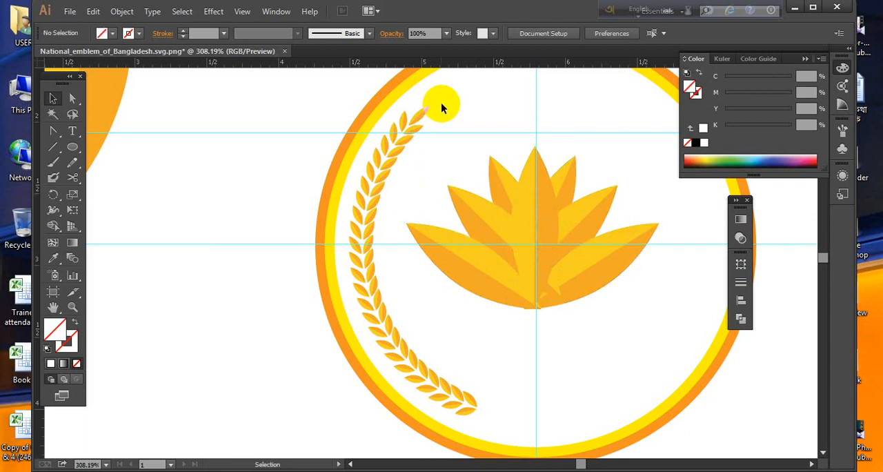
key(ctrl+z)
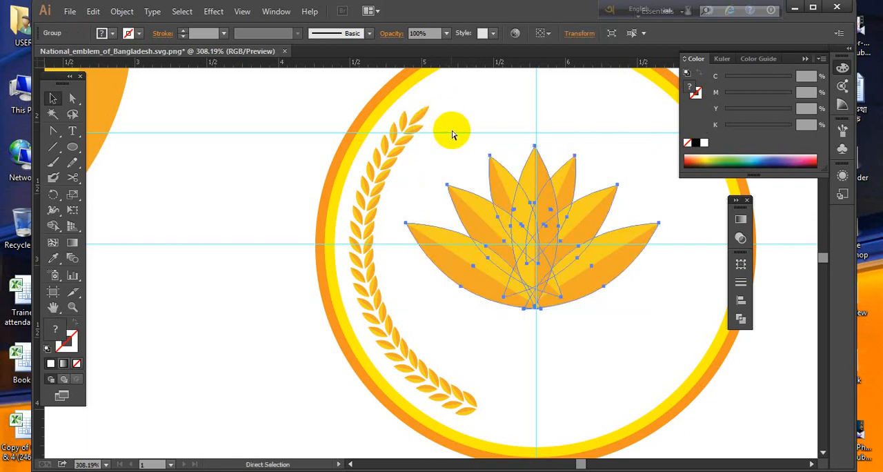
key(Delete)
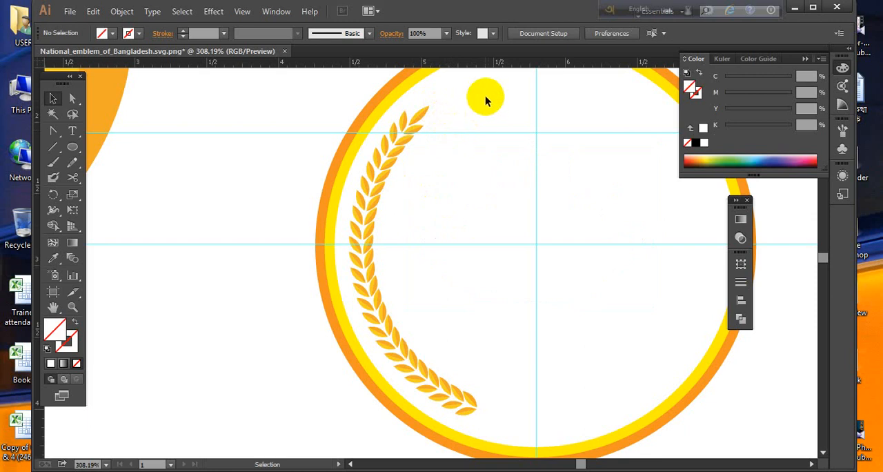
- Undo the deletions of the water lily and guide circle and the circle's shift off the guides' intersection
drag(366, 282, 349, 434)
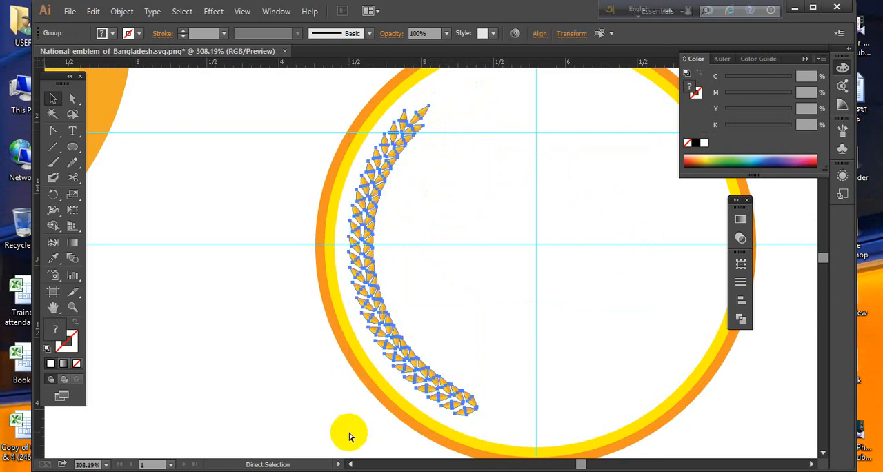
key(ctrl+z)
key(ctrl+z)
key(ctrl+z)
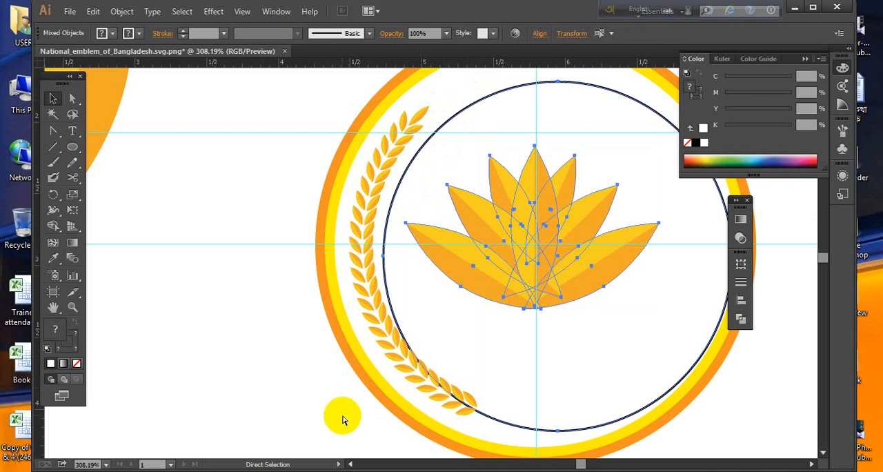
key(v)
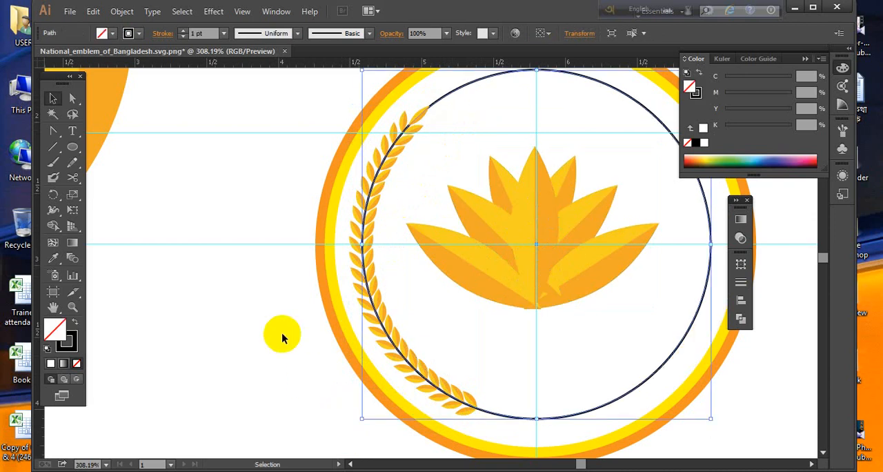
click(509, 338)
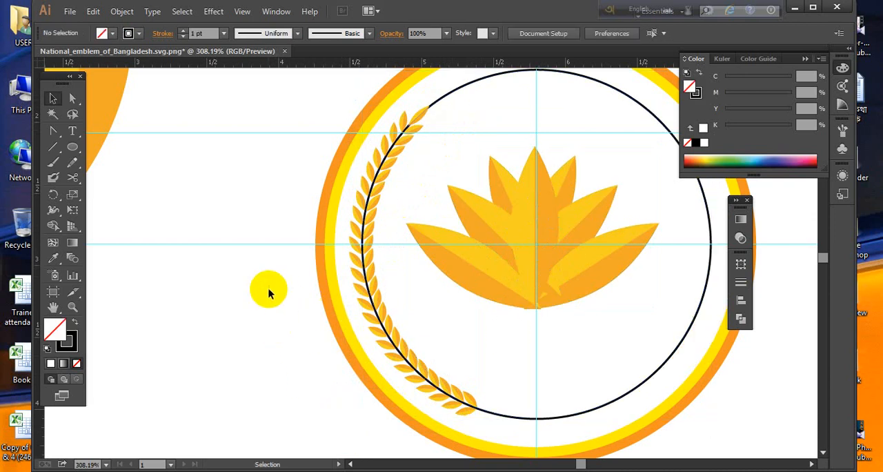
- Cut the guide circle with the Scissors tool below the sheaf's tip petal and just past its lower end, and delete the arc outside the sheaf
click(435, 106)
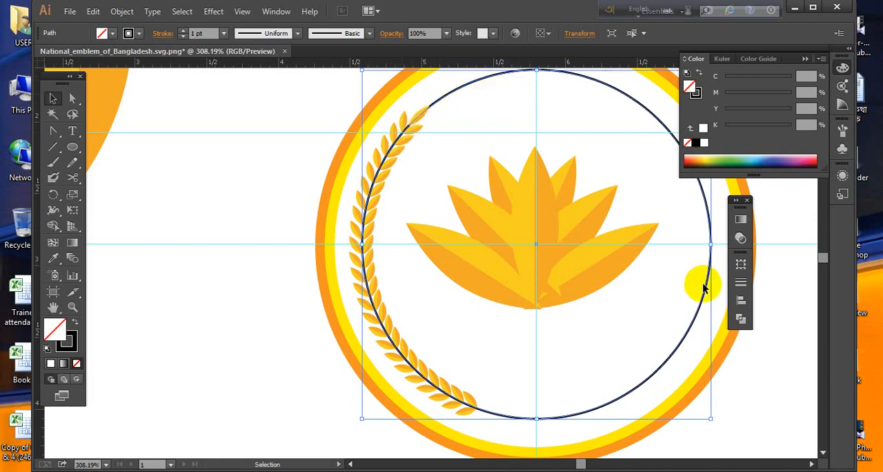
click(53, 131)
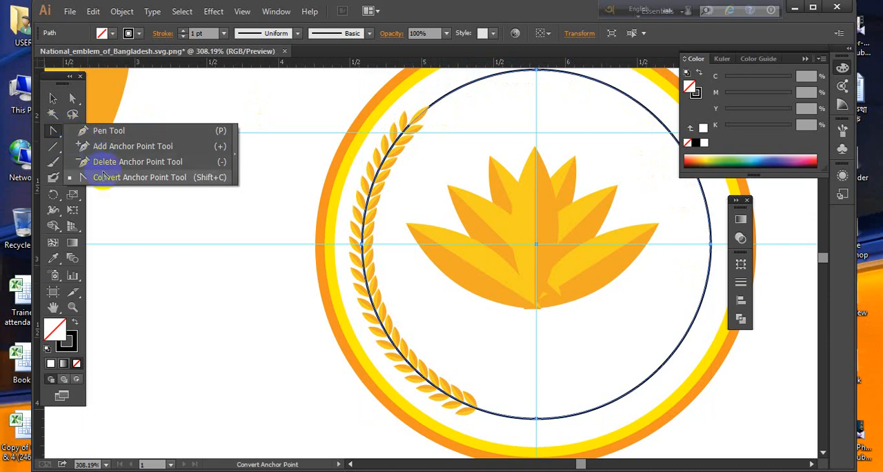
click(74, 177)
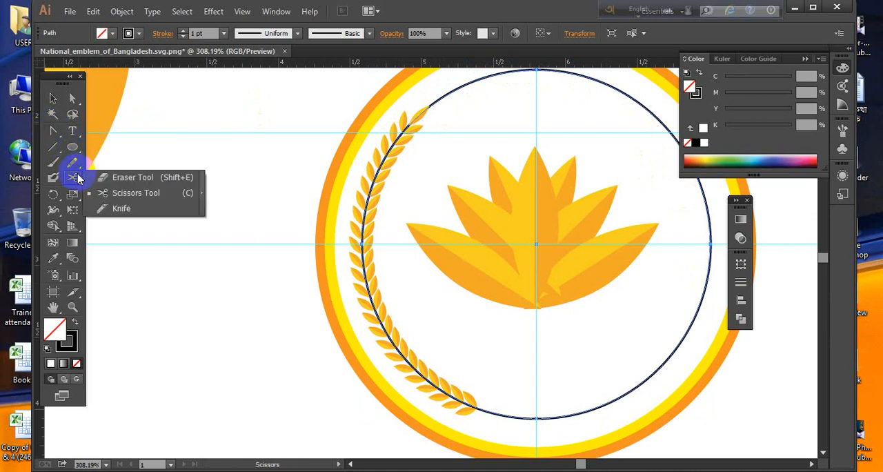
click(123, 193)
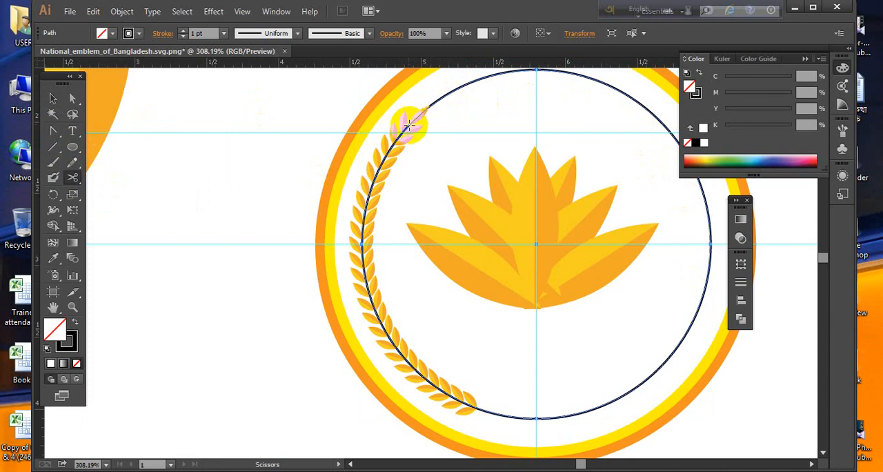
click(406, 124)
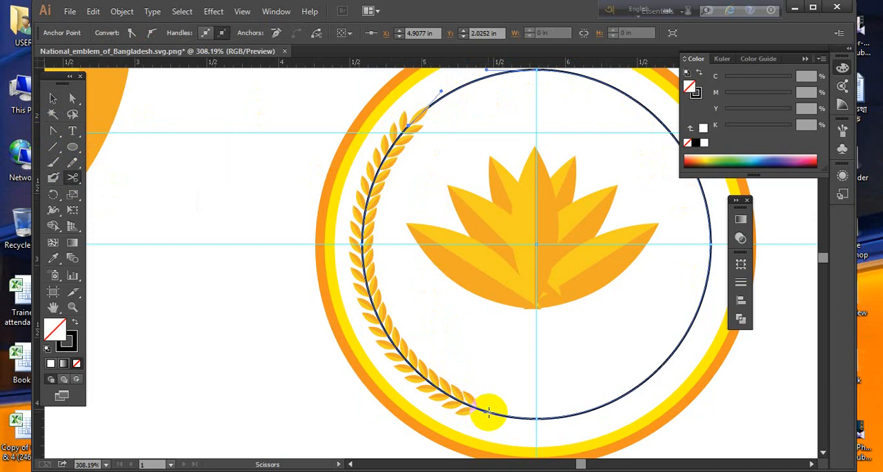
click(488, 411)
click(54, 99)
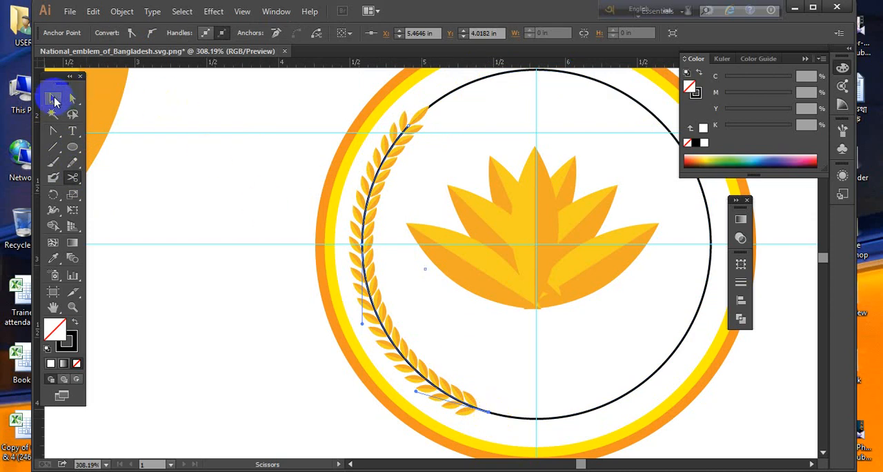
click(505, 74)
key(Delete)
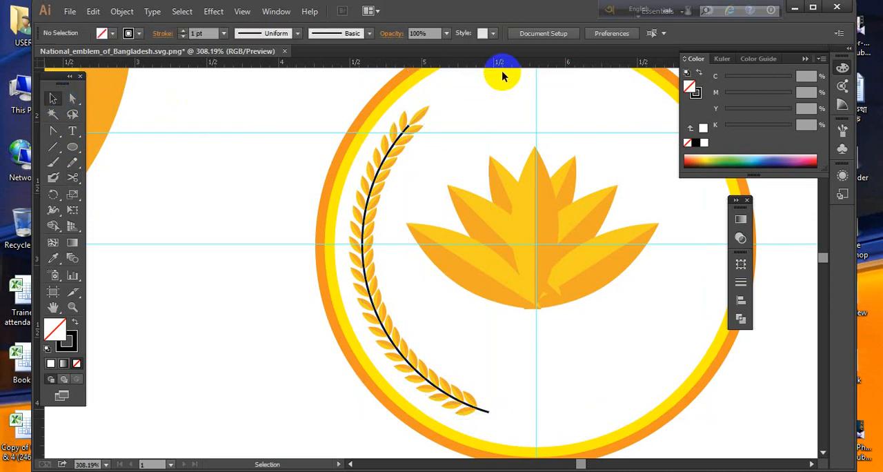
- Check the stem in the reference emblem picture, and set the curved stem's stroke colour to C 0, M 0, Y 100, K 0
click(487, 412)
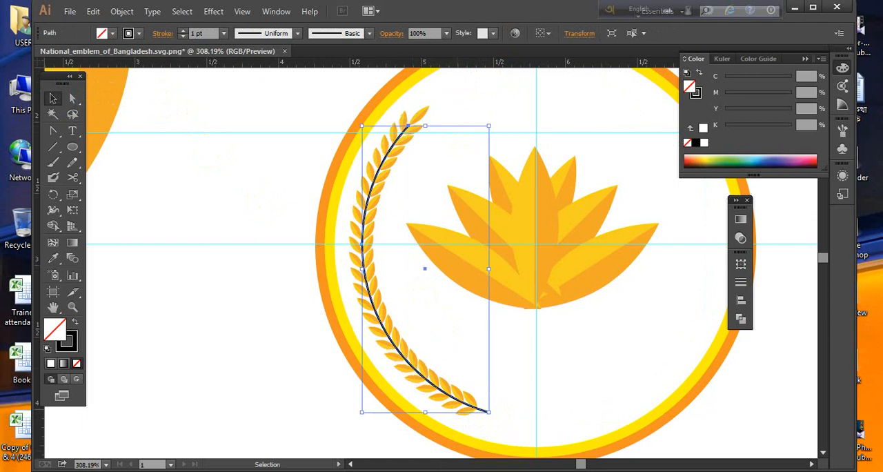
click(489, 471)
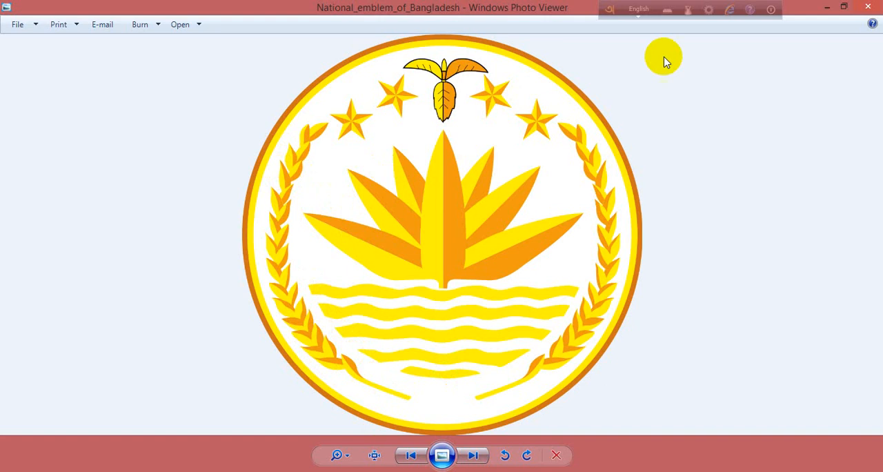
click(826, 8)
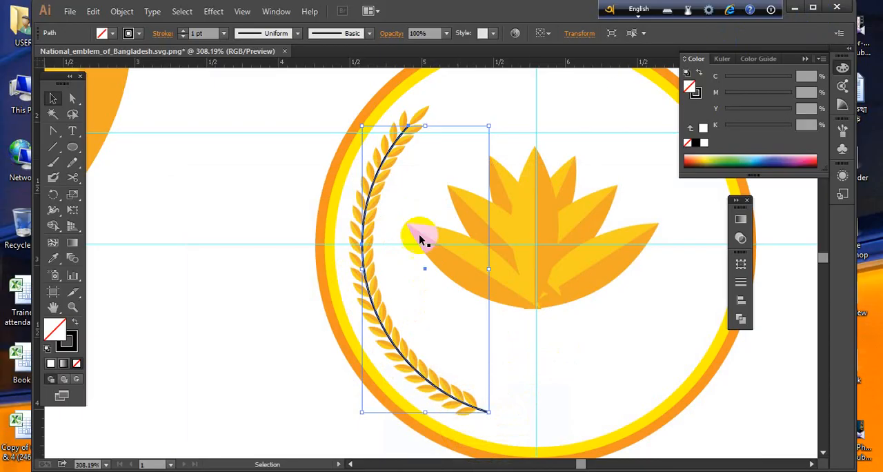
click(71, 347)
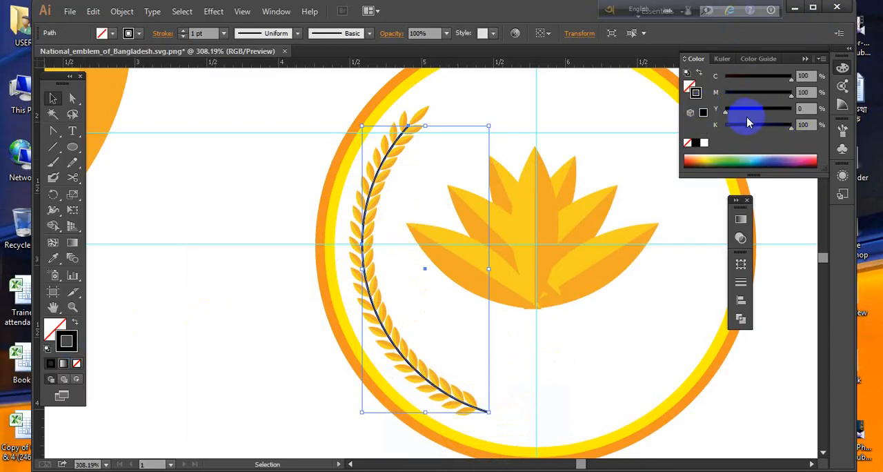
drag(745, 126, 724, 126)
mouse_move(750, 81)
mouse_down()
mouse_move(711, 76)
mouse_move(702, 97)
mouse_move(814, 106)
mouse_up()
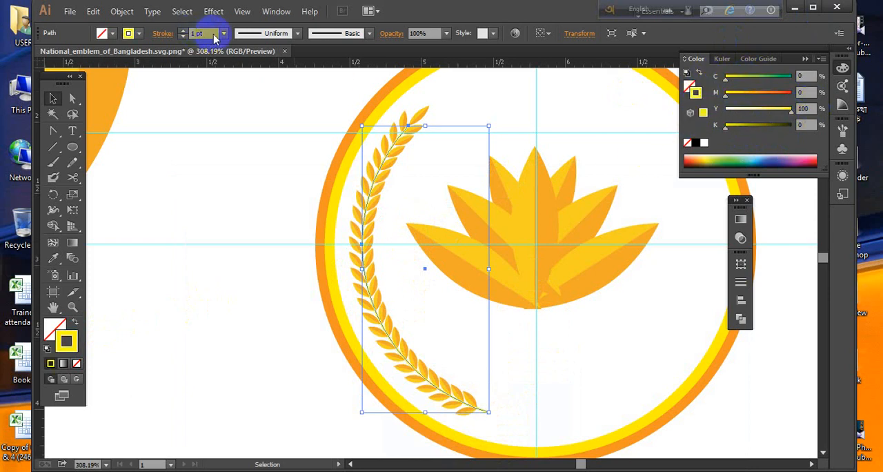
- Set the stem's stroke weight to 3 pt and delete the lowest pair of grains so the stem's end is exposed
click(219, 34)
click(250, 117)
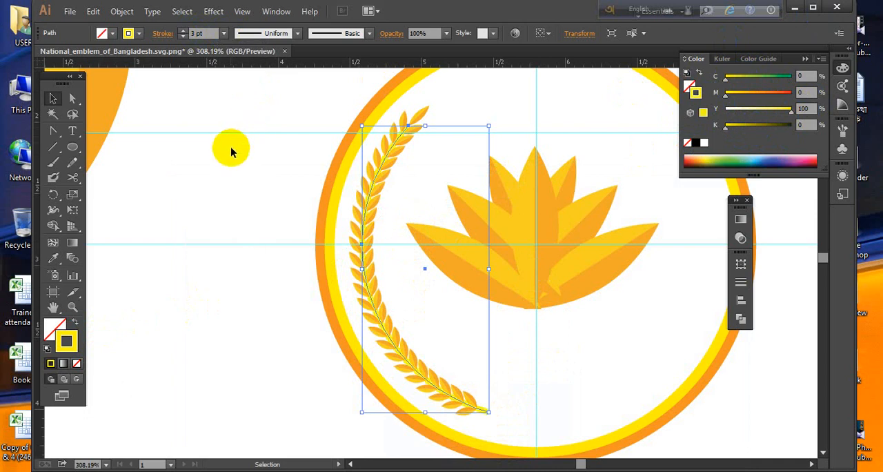
click(241, 149)
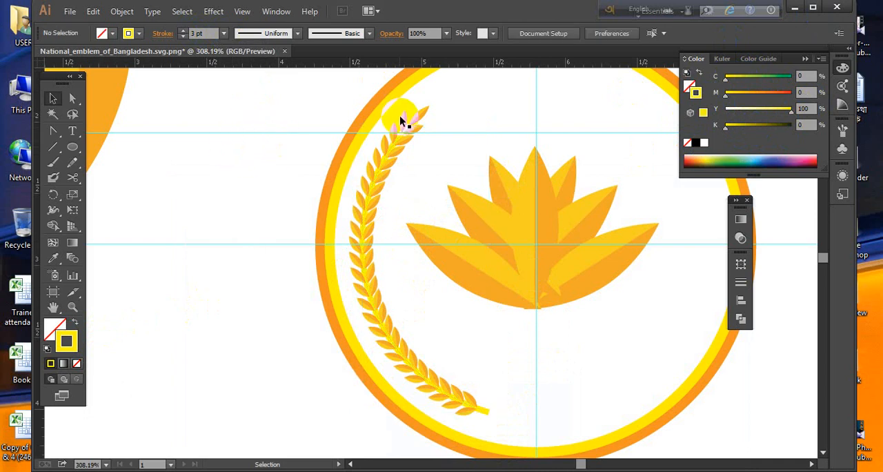
click(473, 400)
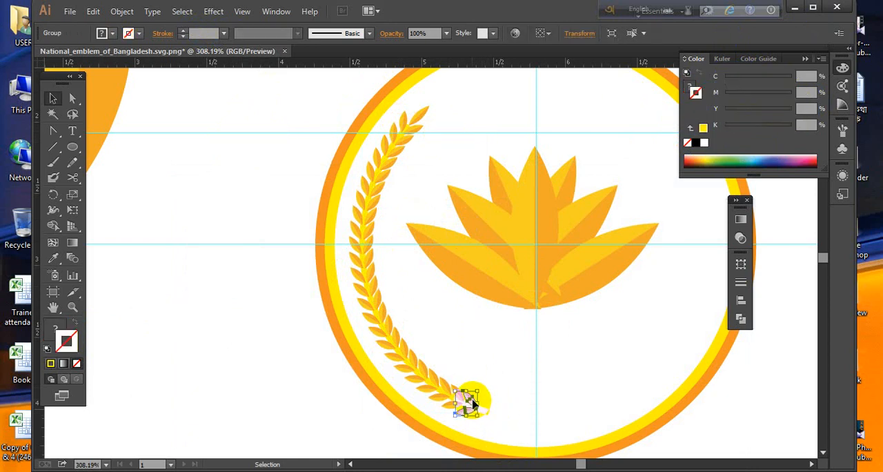
key(Delete)
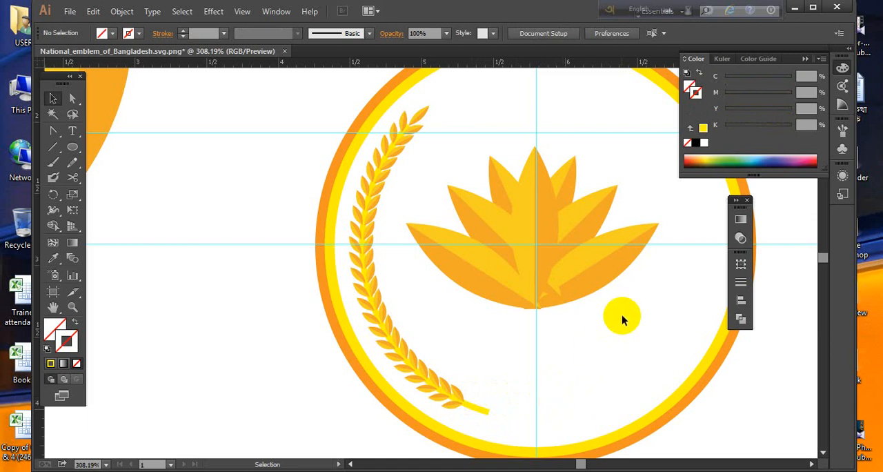
- Hide the water lily in the middle of the emblem
drag(462, 180, 572, 227)
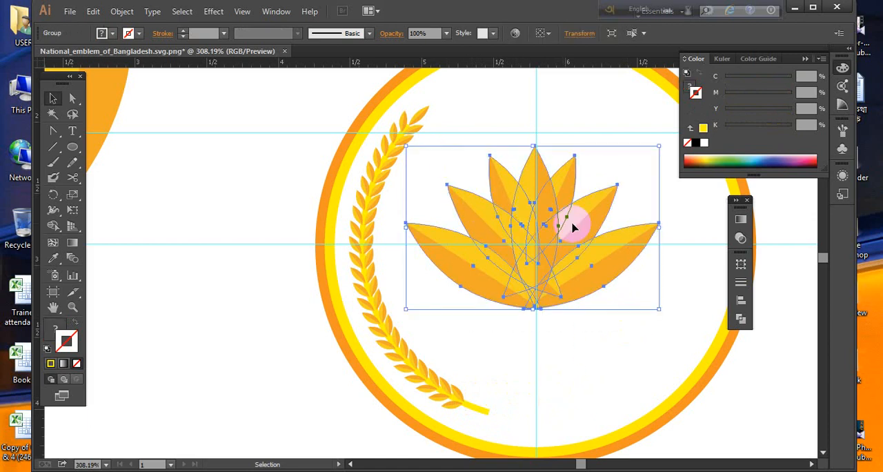
key(a)
key(Delete)
key(v)
- Group all the grains of the rice sheaf together with its stem
drag(497, 98, 338, 418)
right_click(365, 235)
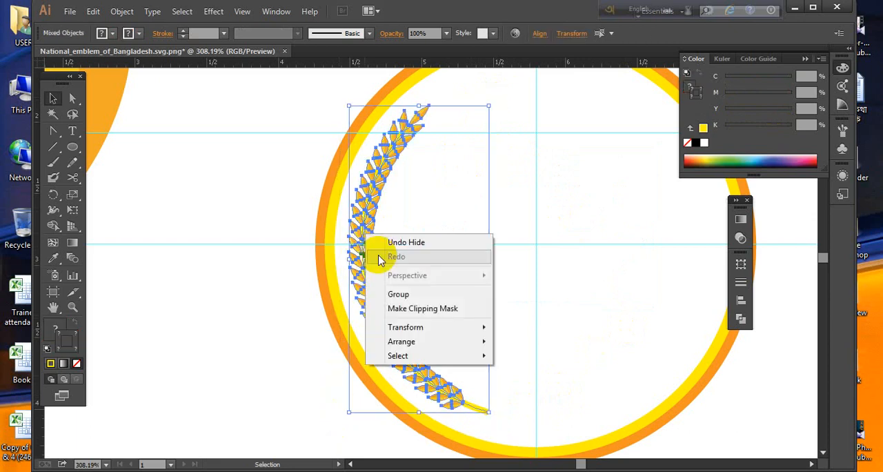
click(403, 294)
- Create a copy of the grouped sheaf reflected on the vertical axis and move it to the opposite side inside the rings
right_click(371, 241)
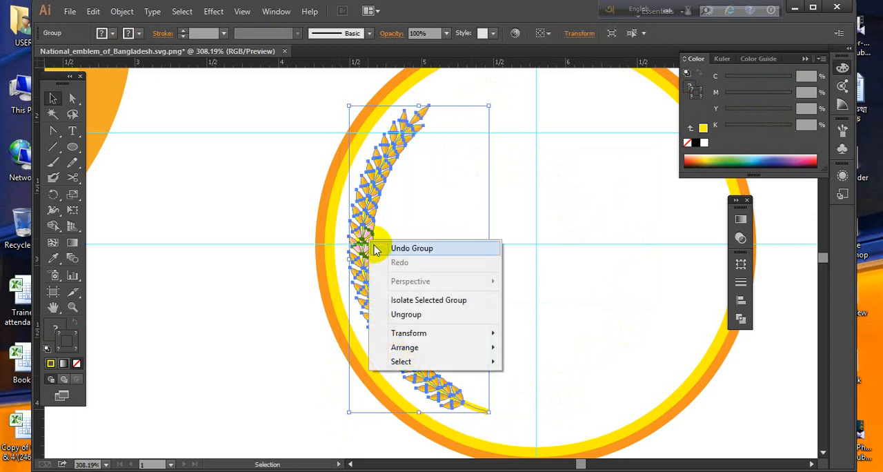
mouse_move(444, 345)
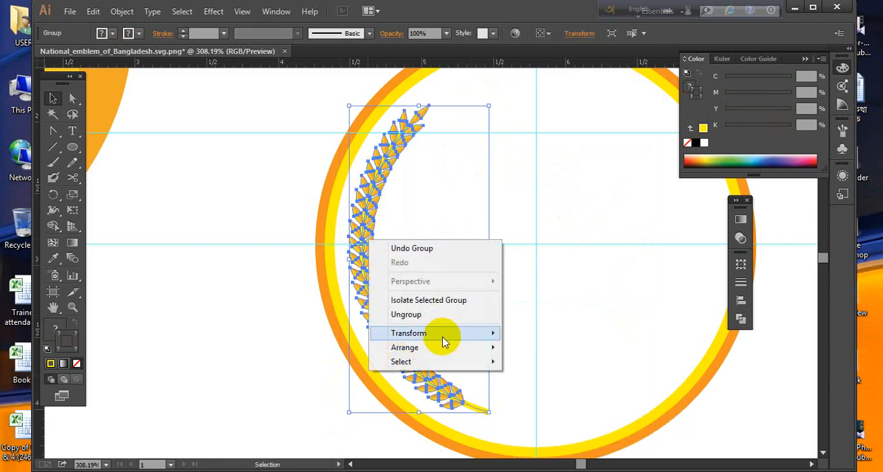
click(534, 381)
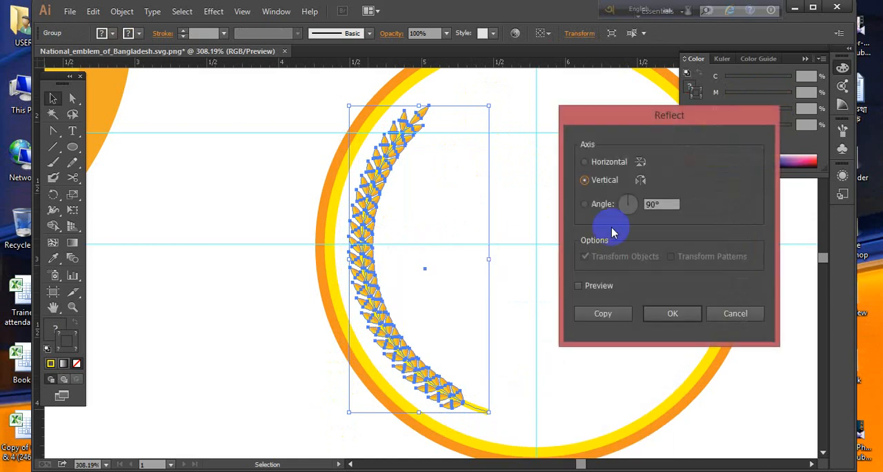
click(601, 320)
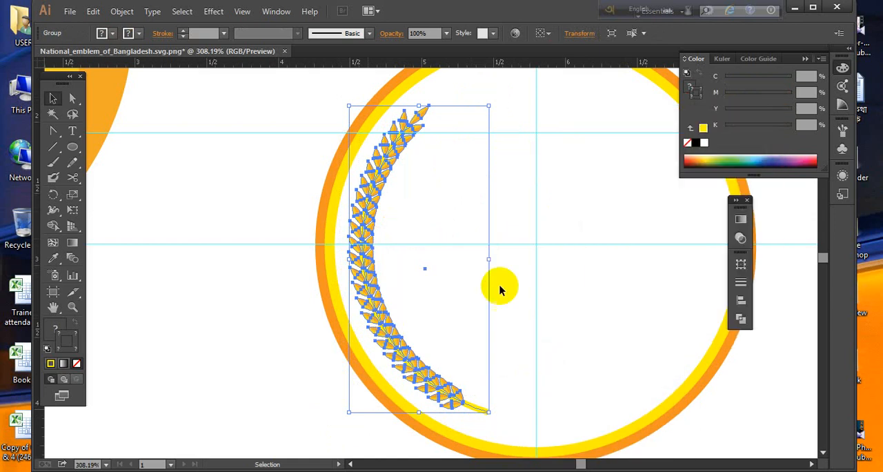
drag(487, 264, 721, 340)
click(757, 384)
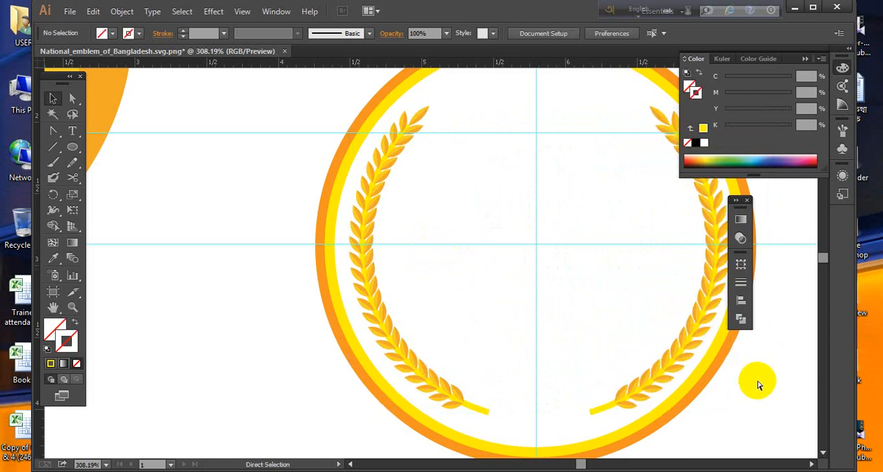
- Show the hidden water lily again between the two sheaves
key(ctrl+minus)
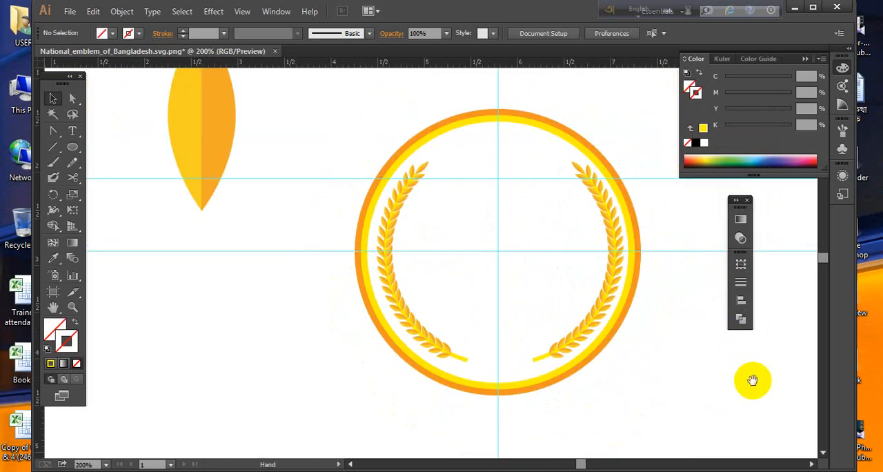
drag(621, 388, 586, 366)
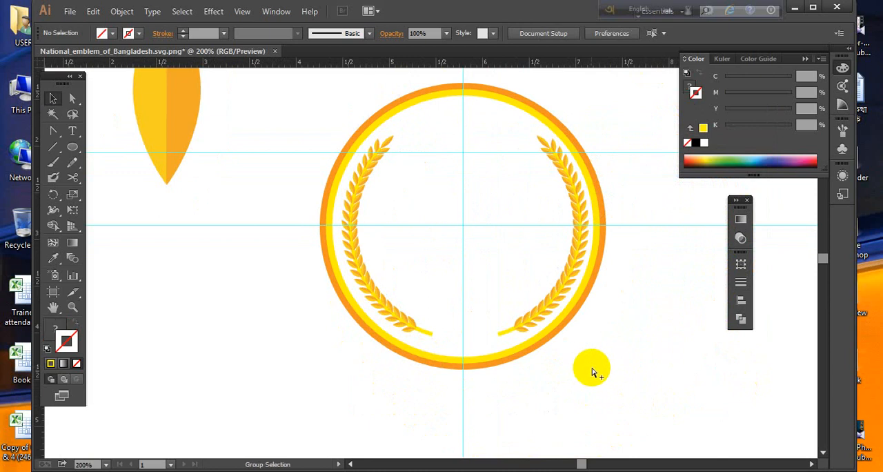
key(ctrl+v)
click(617, 383)
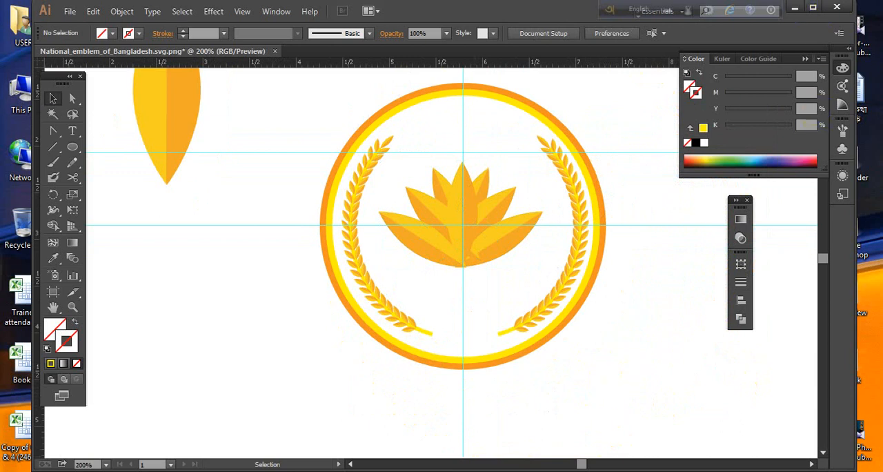
- Check the water waves in the reference picture, and draw an unfilled, strokeless circle centred on the guides' intersection, just inside the two sheaves
key(alt+Tab)
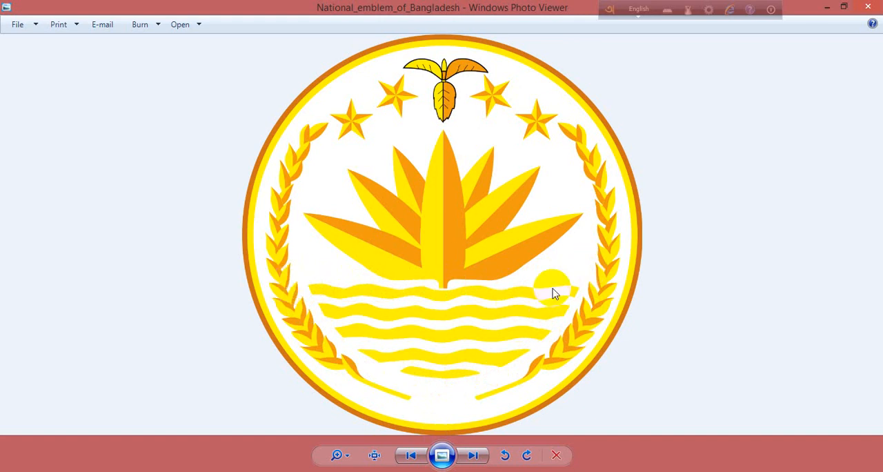
click(827, 7)
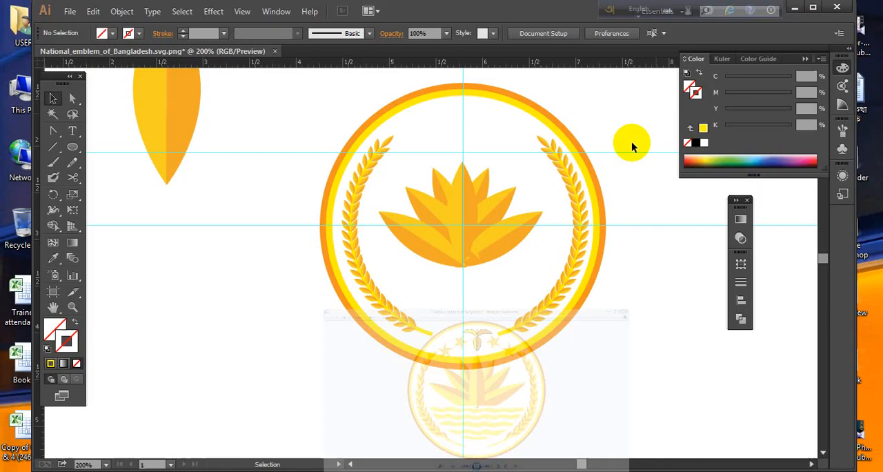
click(72, 147)
click(463, 223)
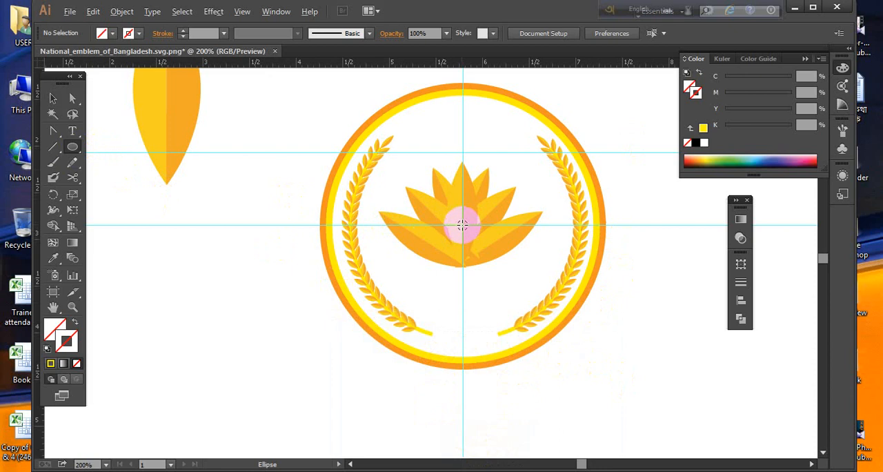
drag(462, 225, 496, 306)
drag(500, 319, 511, 323)
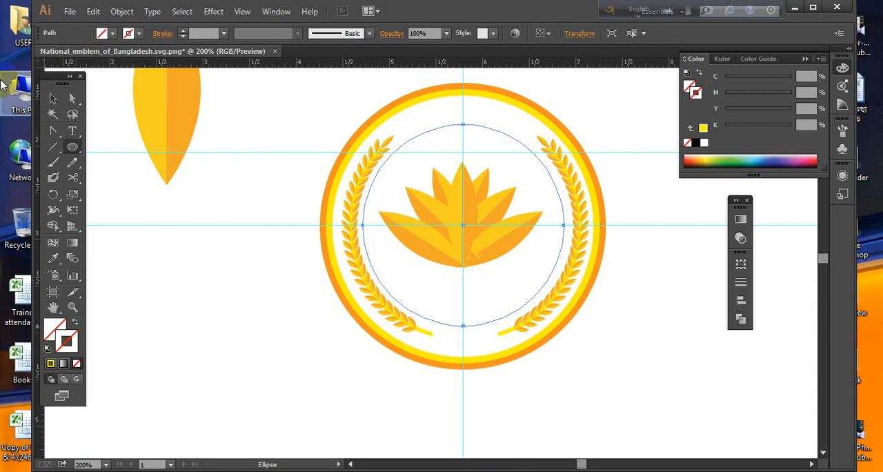
click(54, 99)
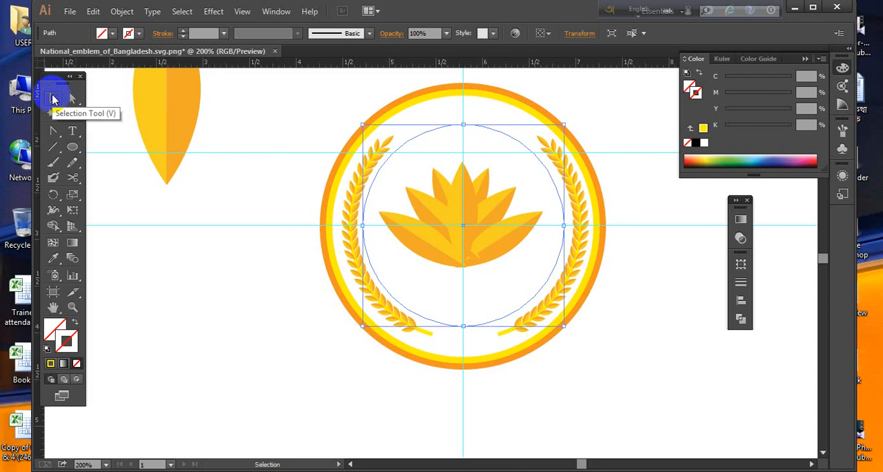
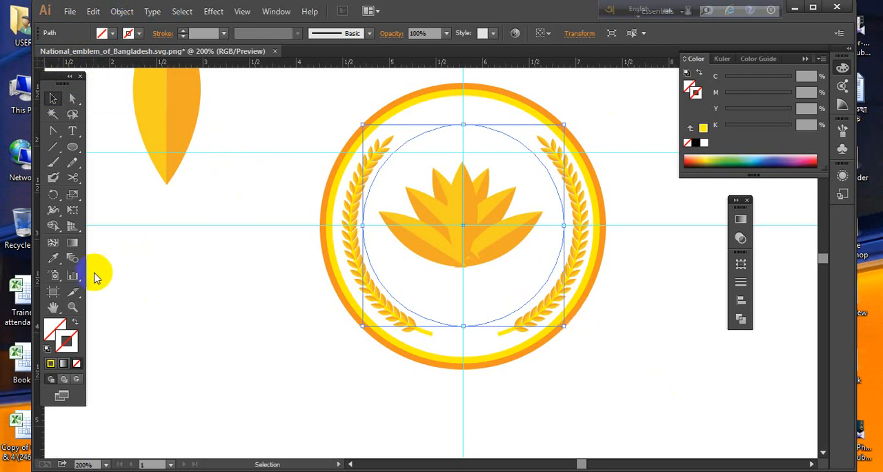
- Give the inner circle inside the sheaves a black 1 pt stroke with no fill
click(54, 375)
click(51, 365)
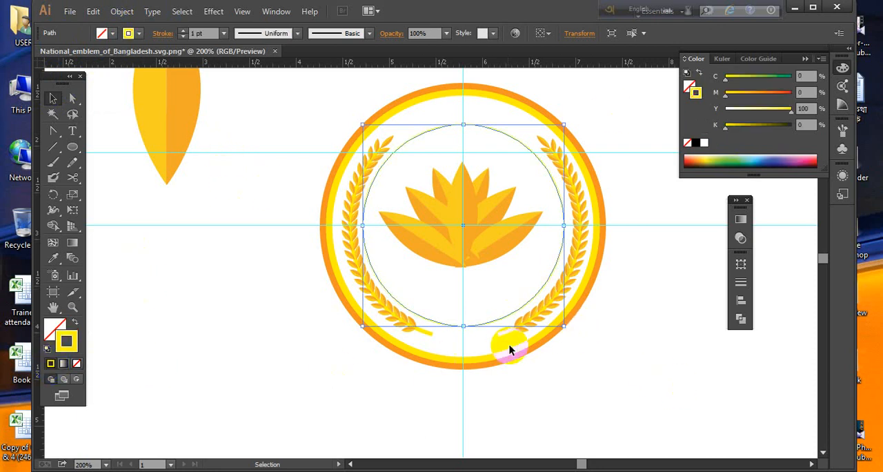
click(47, 350)
click(75, 361)
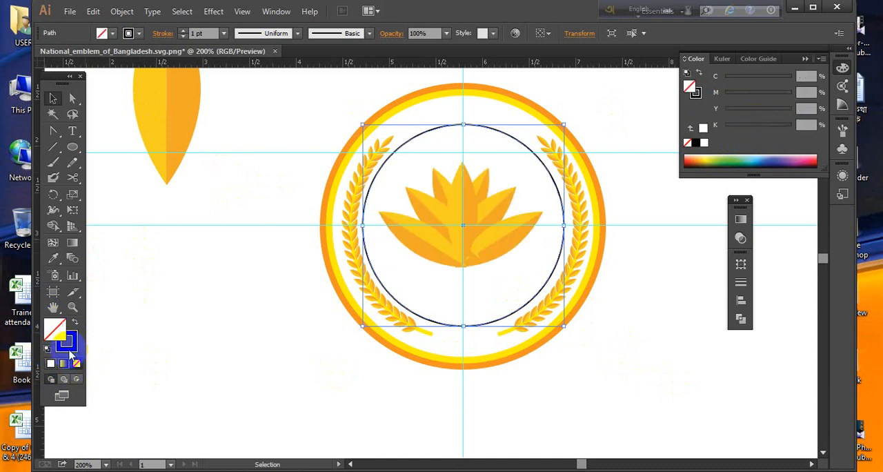
click(70, 352)
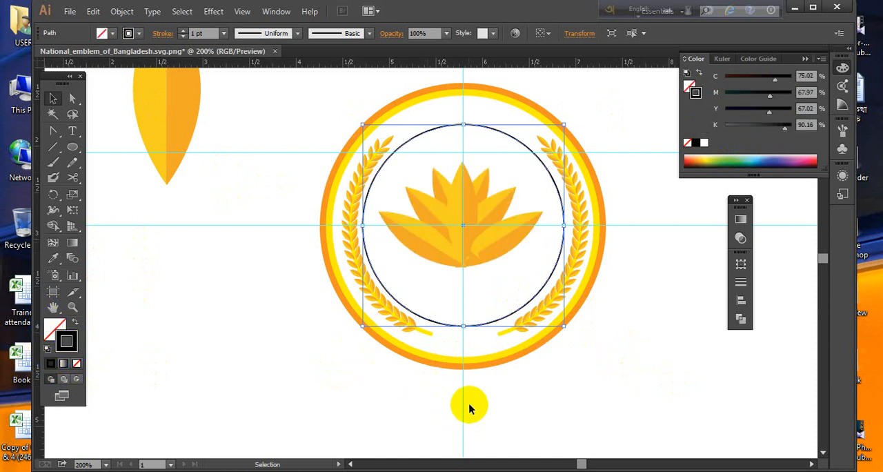
click(237, 364)
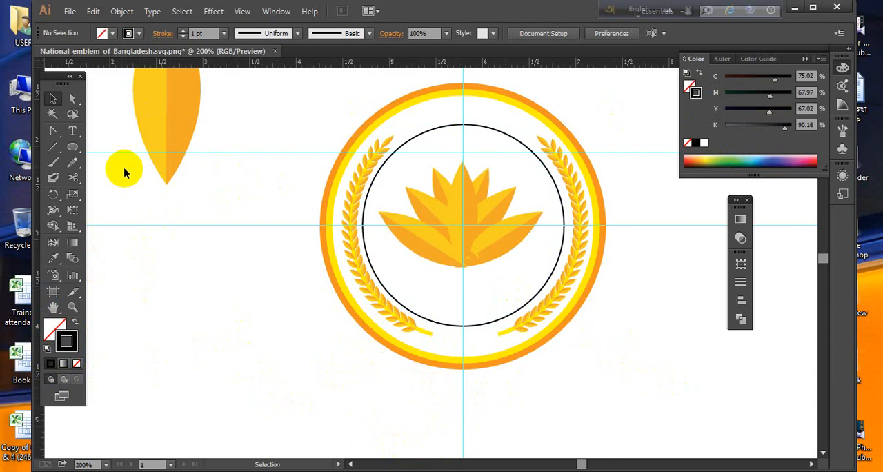
- Draw an S-shaped wave line about 1.6 inches long with the Pen tool in the empty area beside the emblem
click(53, 131)
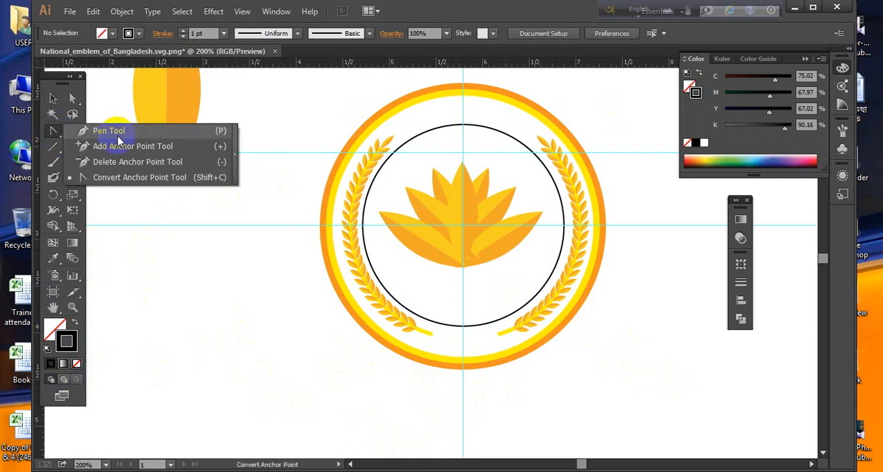
click(83, 130)
drag(244, 291, 487, 255)
click(239, 271)
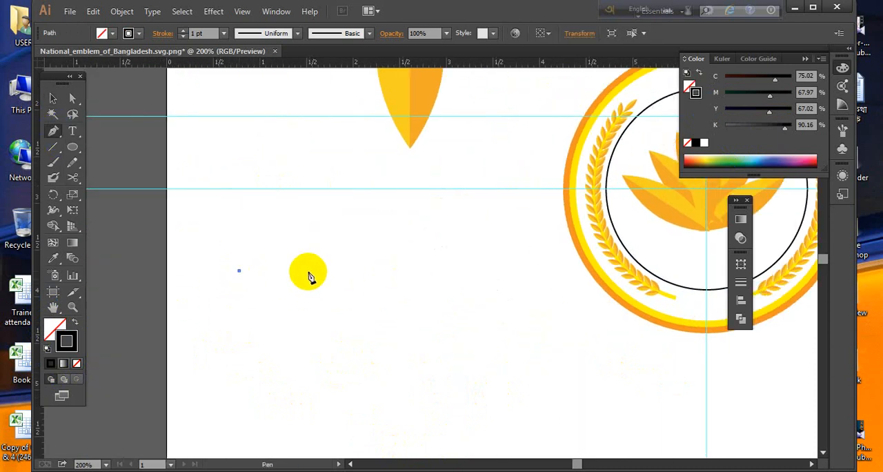
drag(308, 270, 352, 304)
drag(392, 271, 392, 270)
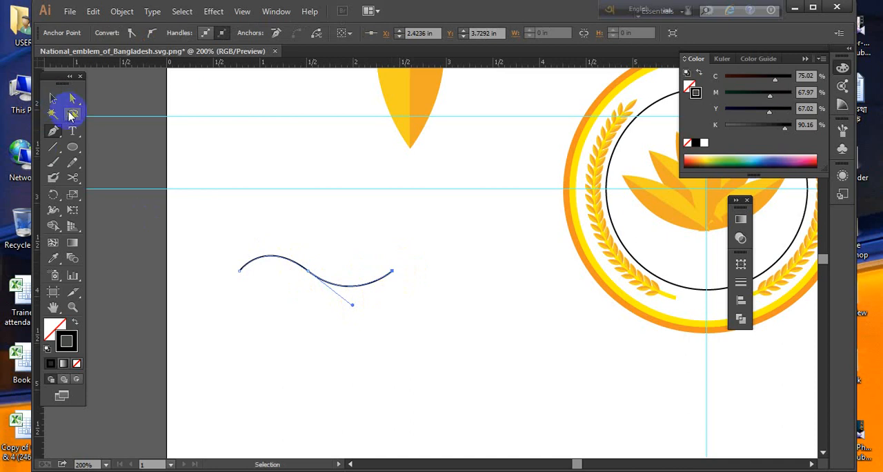
- Duplicate the wave line and place the copy end to end after the original
click(54, 99)
drag(207, 211, 345, 319)
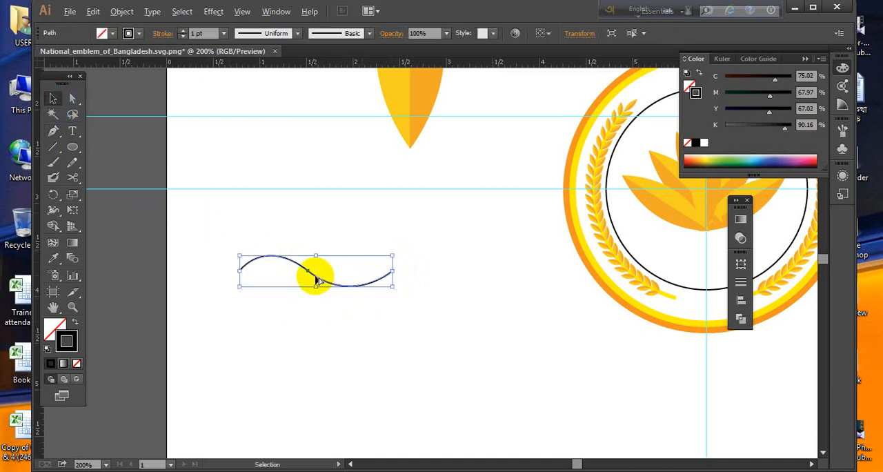
drag(317, 280, 468, 288)
click(460, 351)
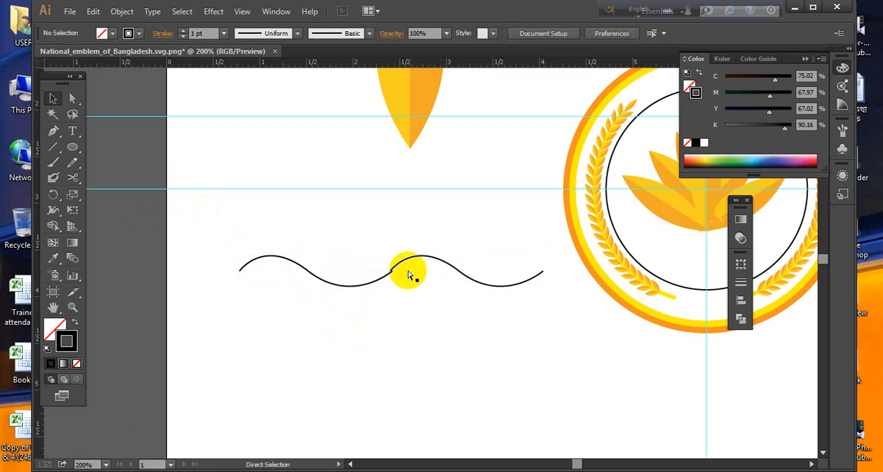
- Shift the copied wave until its starting point meets the end point of the original wave
key(ctrl+space)
drag(363, 237, 425, 315)
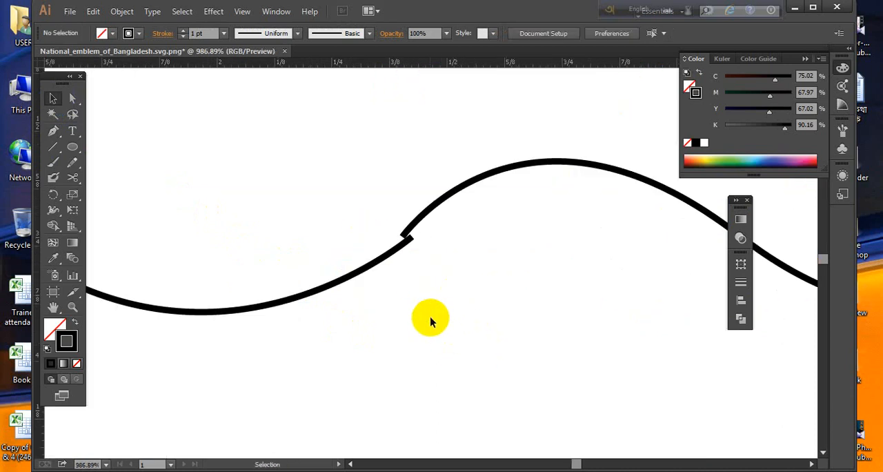
click(430, 200)
key(Right)
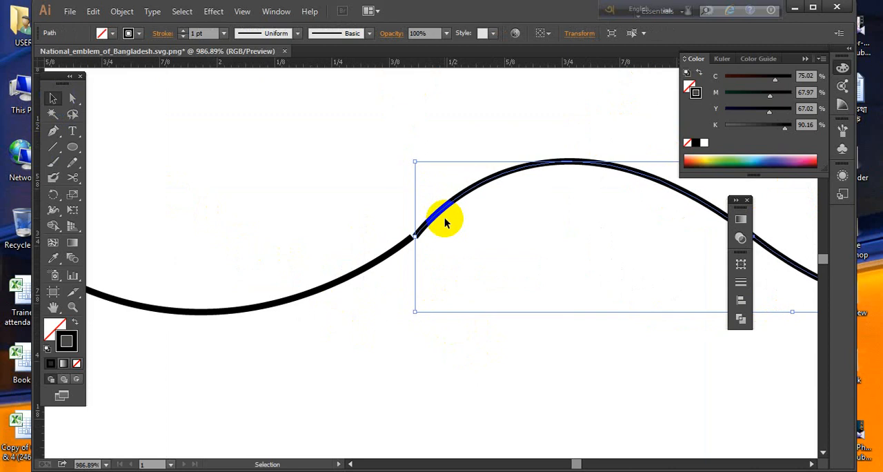
key(ctrl+space)
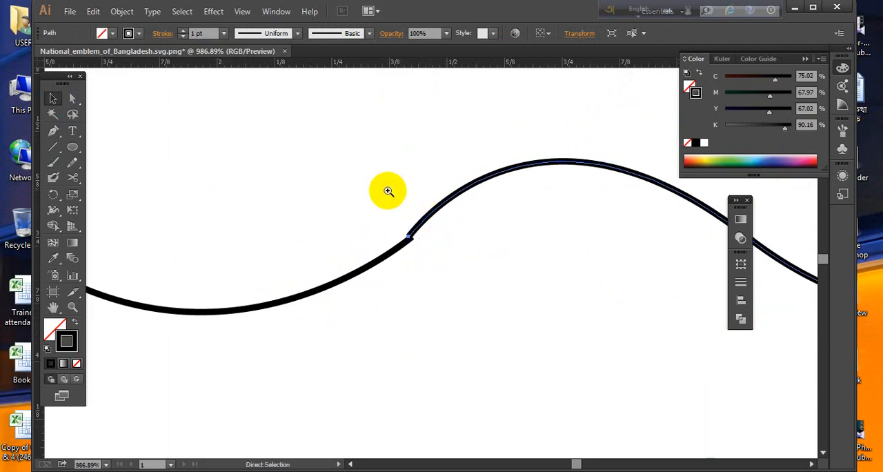
drag(371, 197, 465, 284)
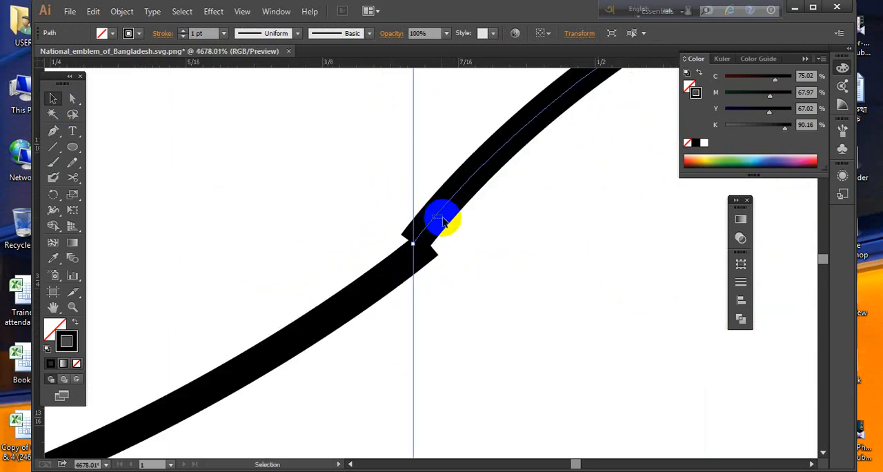
drag(422, 240, 449, 252)
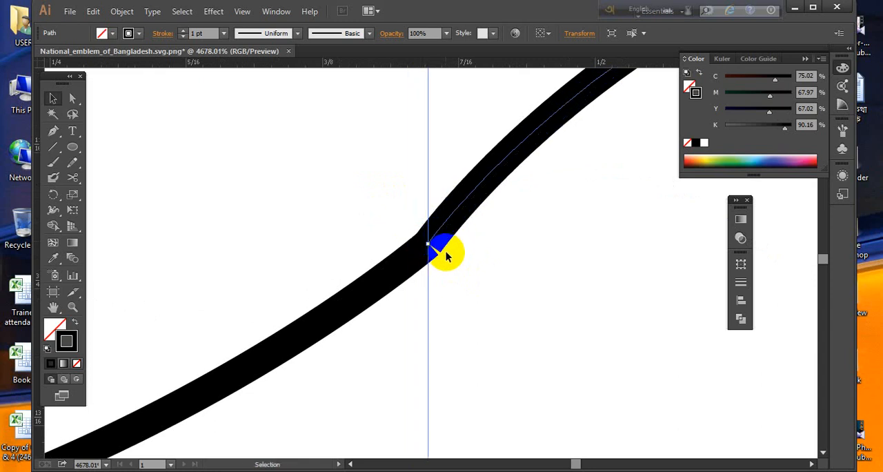
click(414, 266)
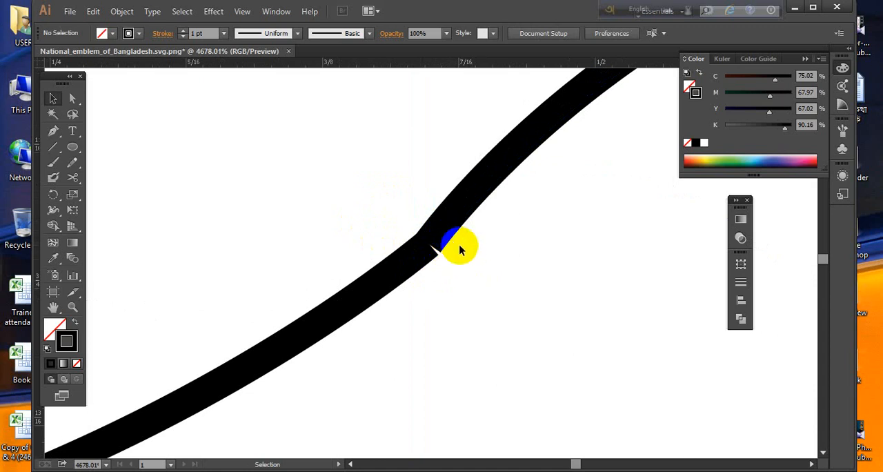
- Join the two meeting end points so both waves form a single path
drag(513, 321, 257, 151)
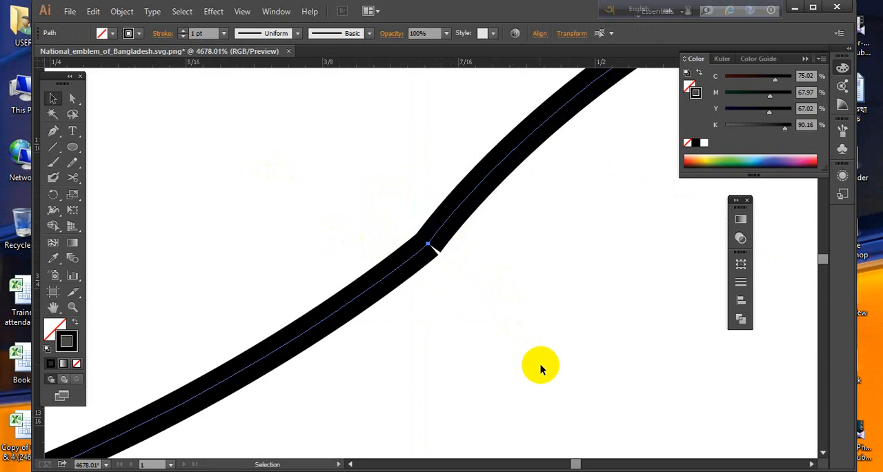
click(540, 361)
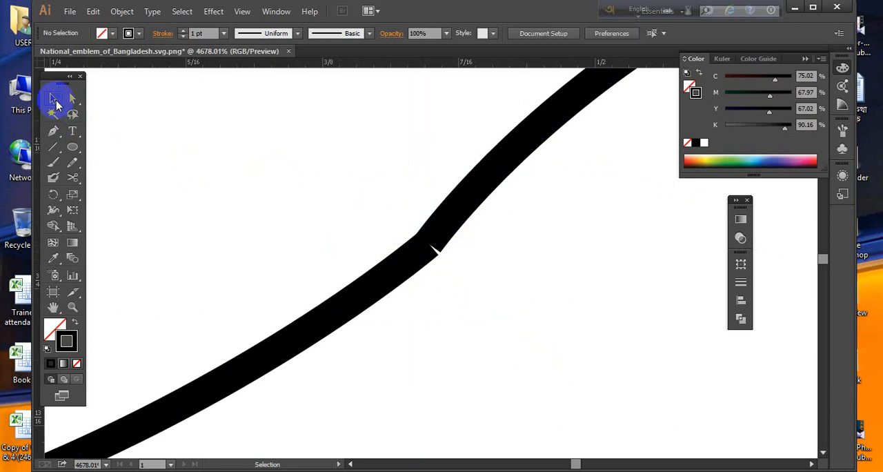
click(73, 99)
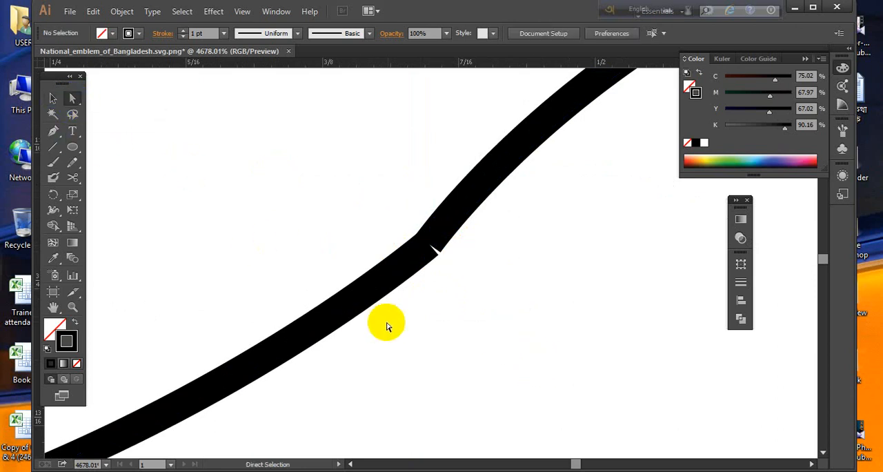
drag(399, 341, 462, 195)
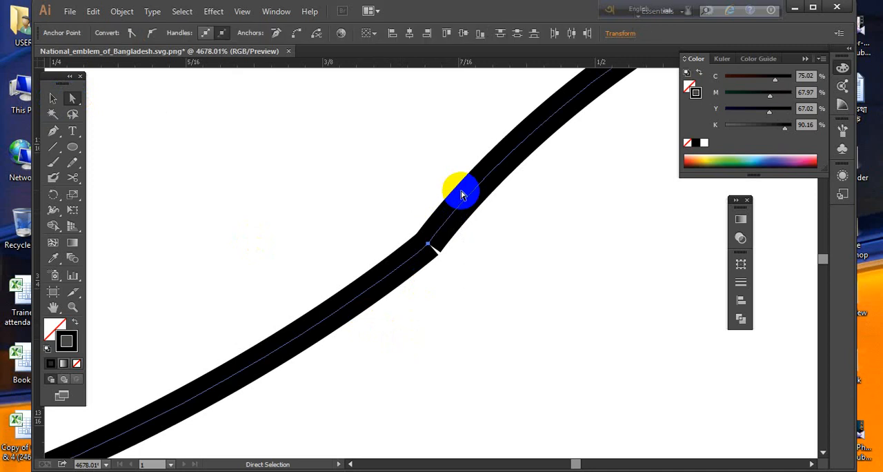
right_click(460, 214)
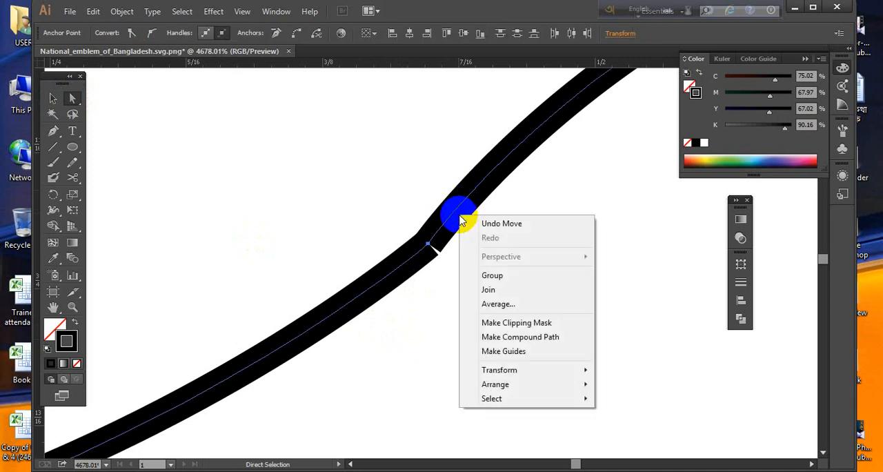
click(489, 290)
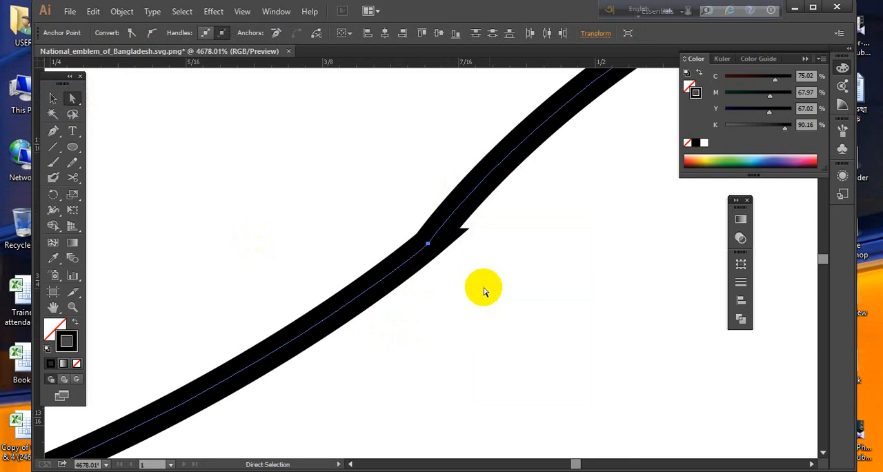
click(53, 98)
click(288, 181)
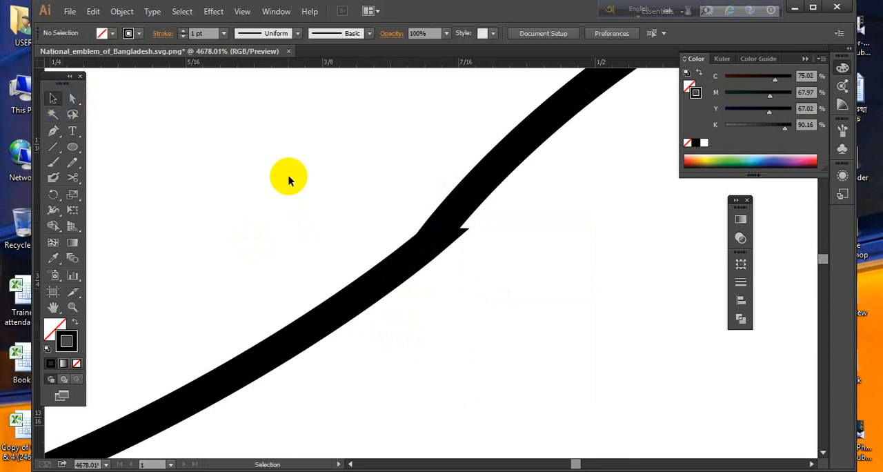
- Delete the joined double wave
key(ctrl+minus)
key(ctrl+minus)
key(ctrl+minus)
key(ctrl+minus)
key(ctrl+minus)
key(ctrl+minus)
key(ctrl+minus)
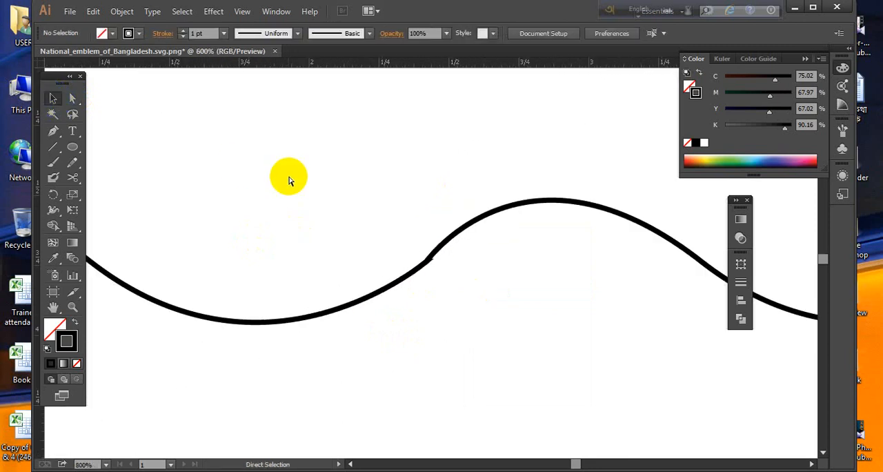
key(ctrl+minus)
key(ctrl+minus)
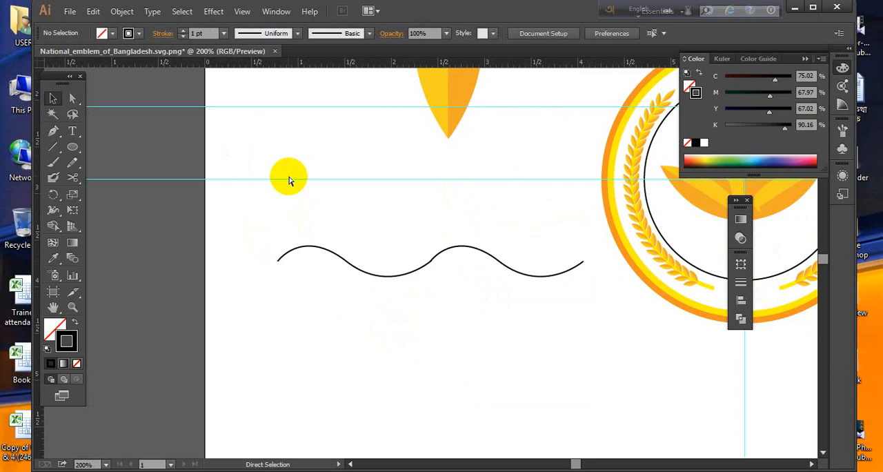
key(v)
mouse_move(261, 338)
mouse_down()
mouse_move(345, 296)
mouse_move(404, 246)
mouse_up()
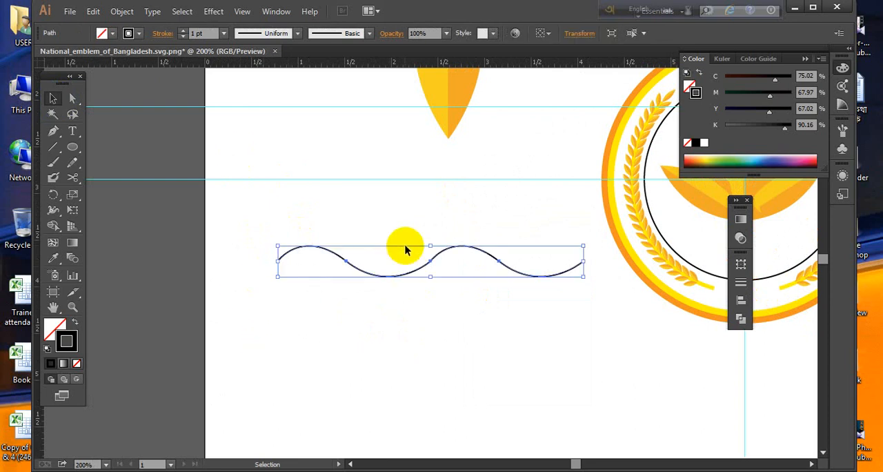
key(Delete)
- Redraw the S-shaped wave with the Pen tool as a flatter curve about 1.5 inches long, ending level with its start
click(53, 131)
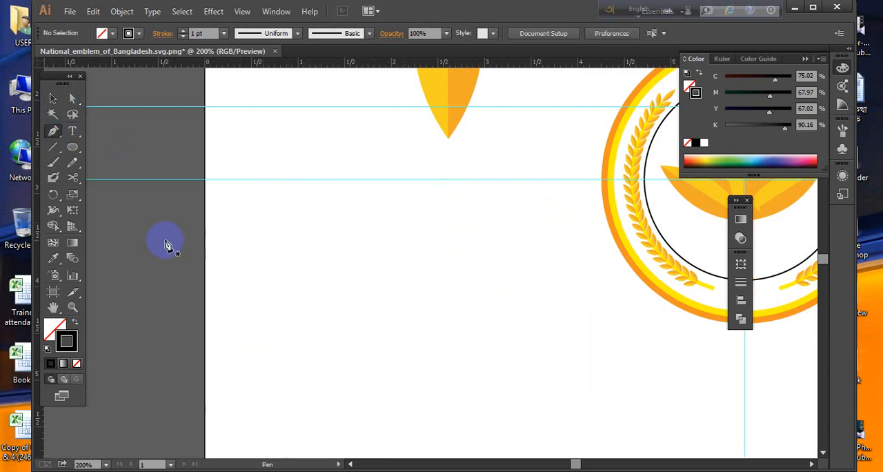
click(245, 261)
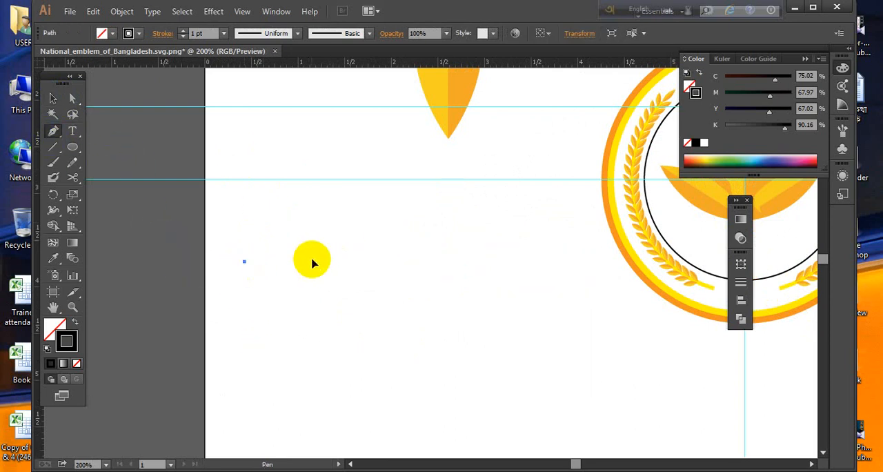
drag(311, 261, 349, 283)
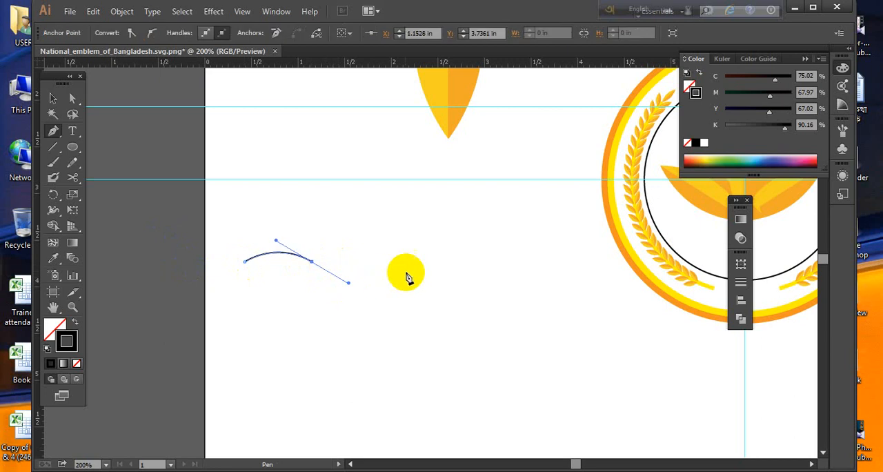
drag(388, 263, 393, 261)
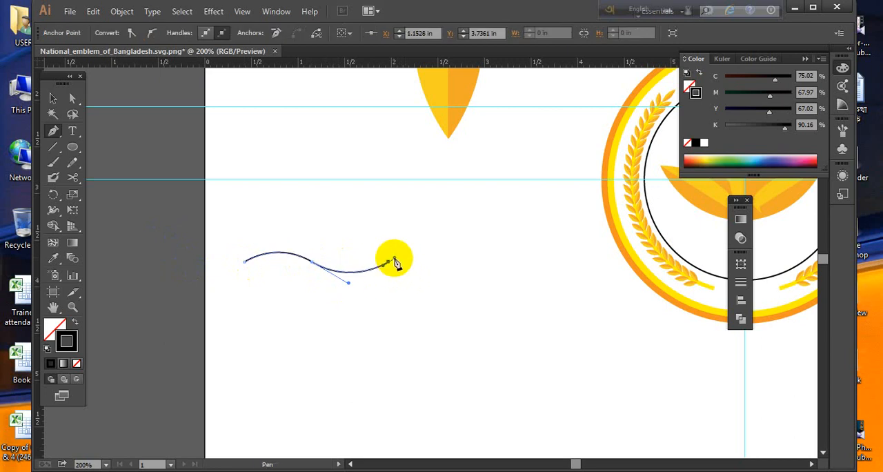
key(ctrl+z)
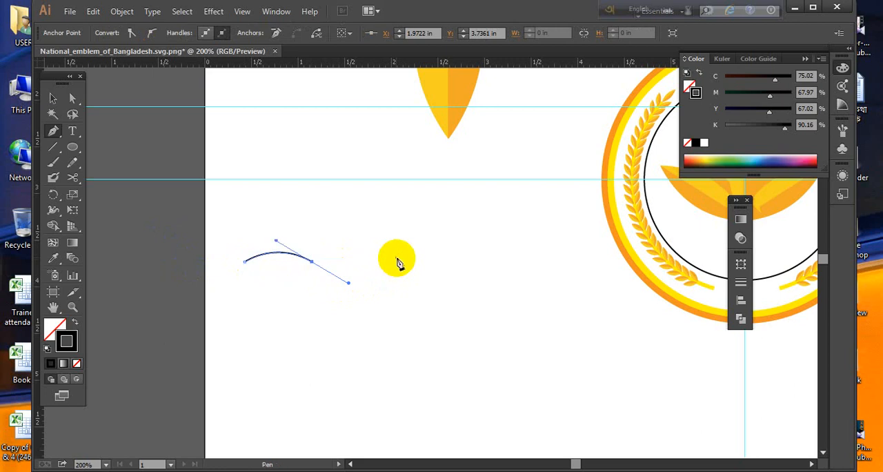
drag(401, 260, 400, 259)
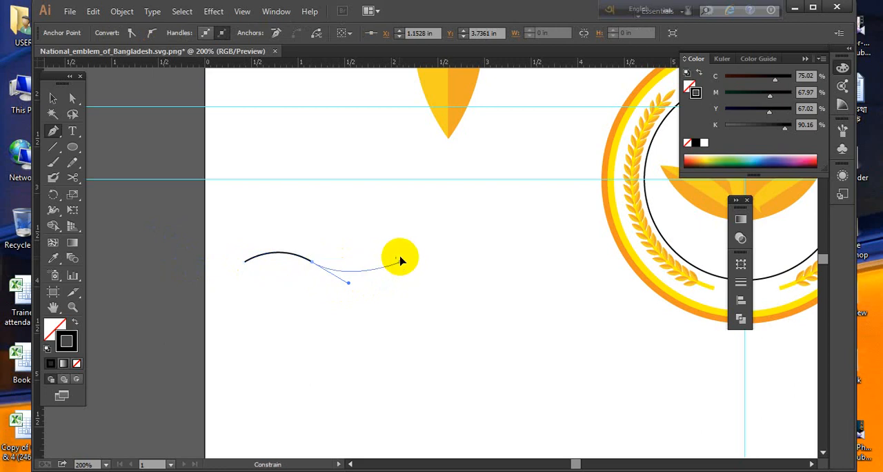
key(ctrl+z)
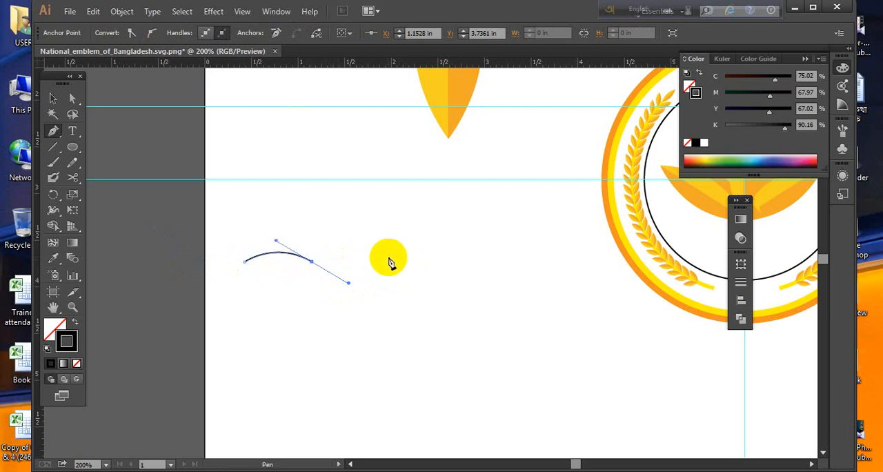
drag(388, 261, 388, 262)
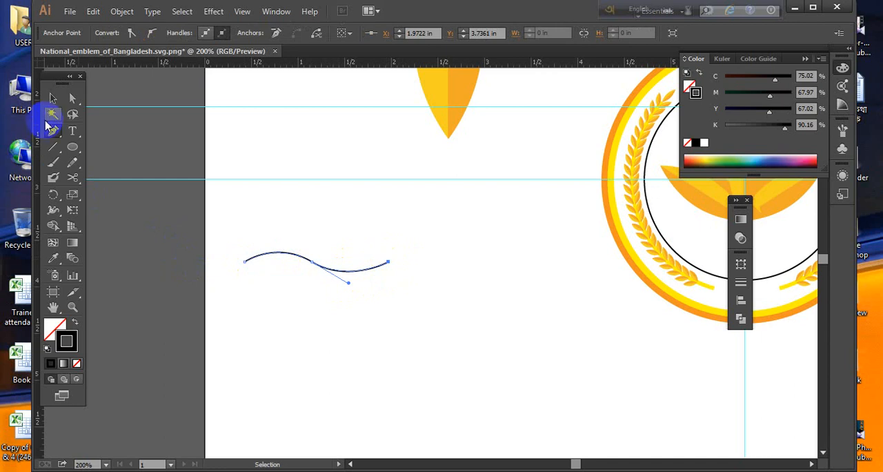
- Duplicate the S-shaped wave sideways so the copy starts at the original's right-hand end
click(53, 98)
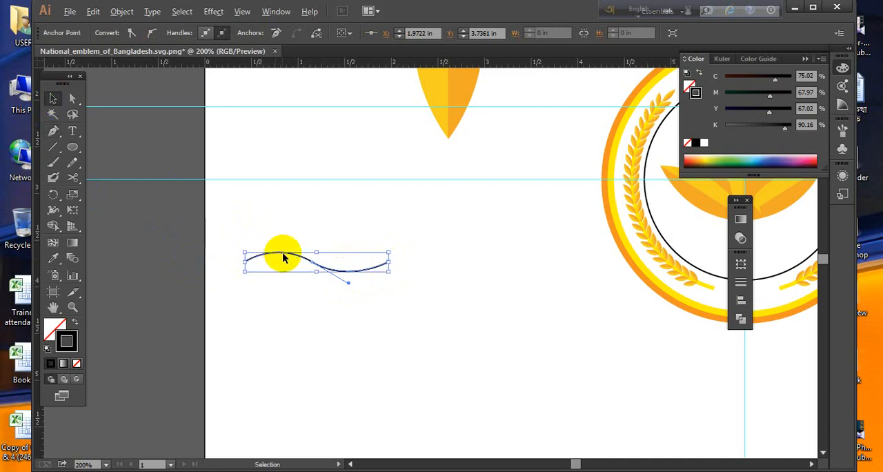
drag(286, 253, 424, 267)
- Fine-tune the copied wave's position until its starting point lines up with the original wave's end point
key(ctrl+space)
drag(367, 248, 450, 294)
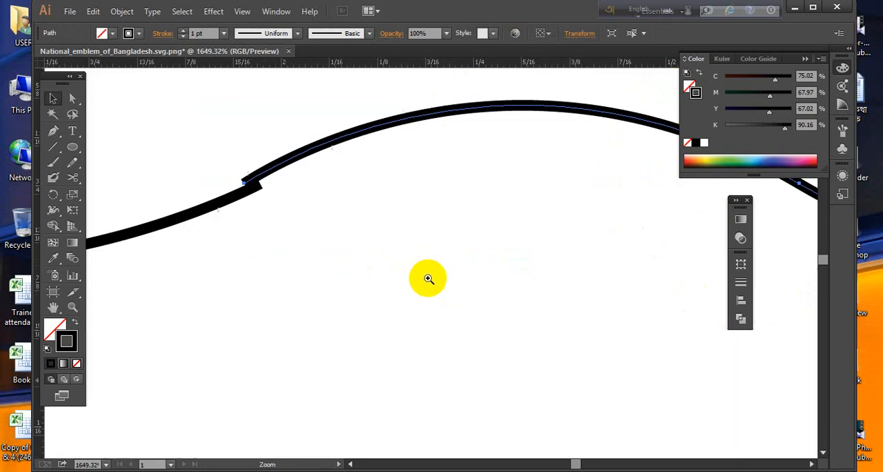
drag(213, 160, 363, 266)
key(space)
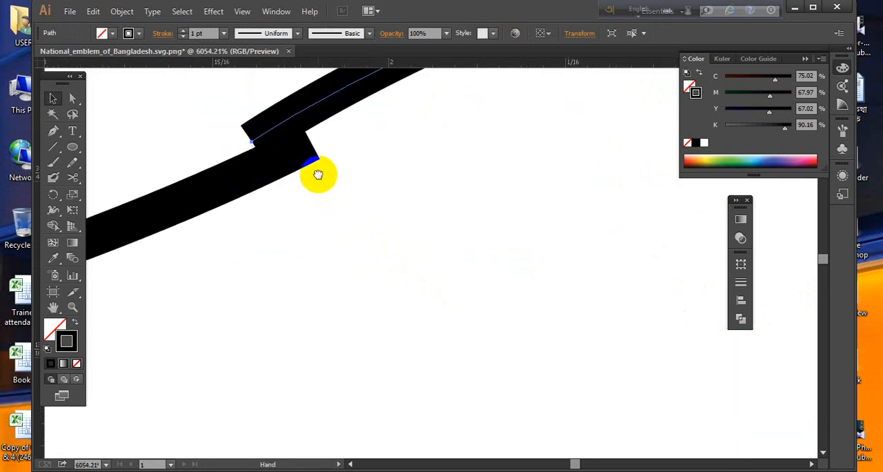
drag(317, 173, 317, 268)
click(360, 190)
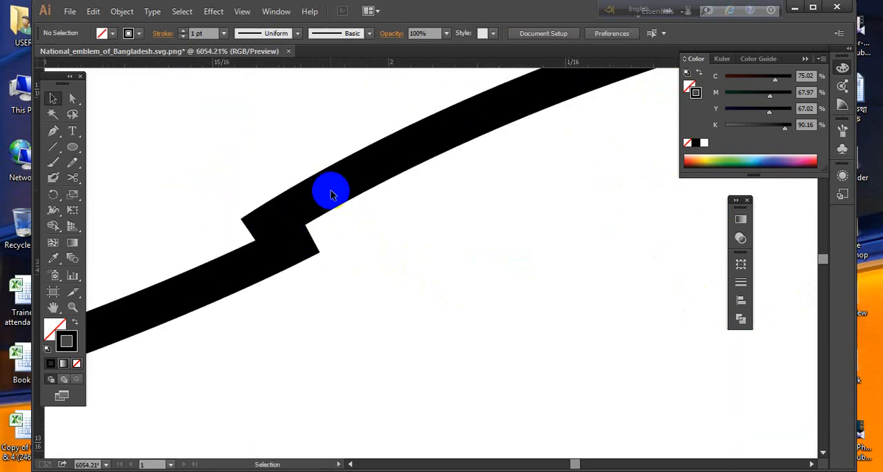
drag(331, 192, 383, 178)
key(Left)
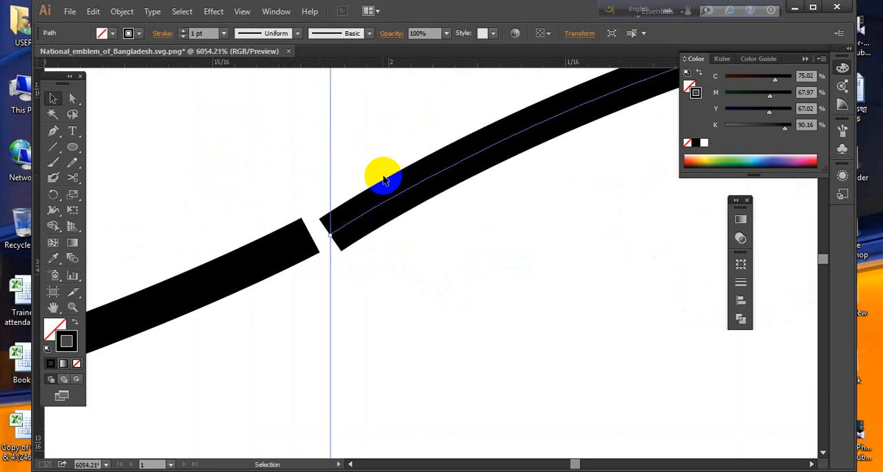
key(Left)
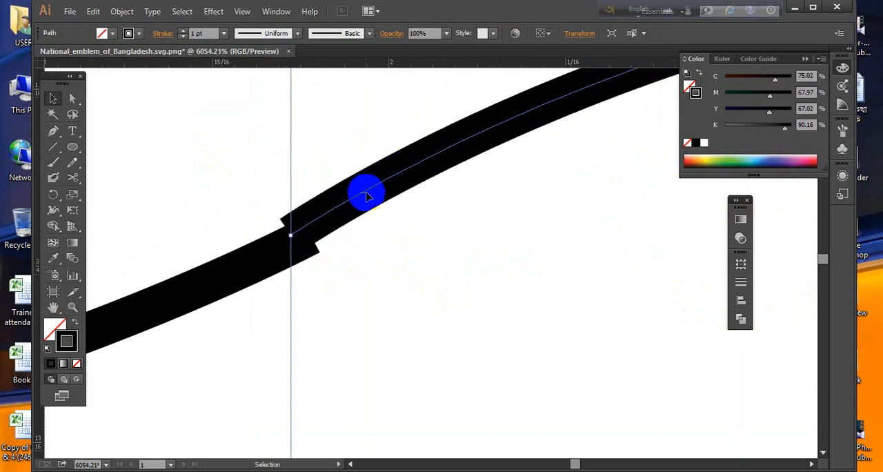
shift+click(366, 196)
click(364, 197)
drag(363, 197, 390, 189)
click(388, 249)
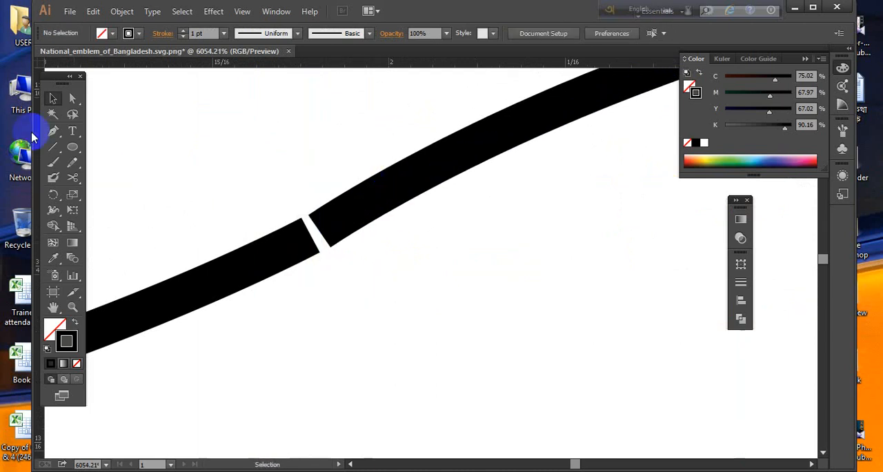
- Join the two facing end points so the original wave and its copy become one path
click(72, 99)
drag(256, 330, 347, 213)
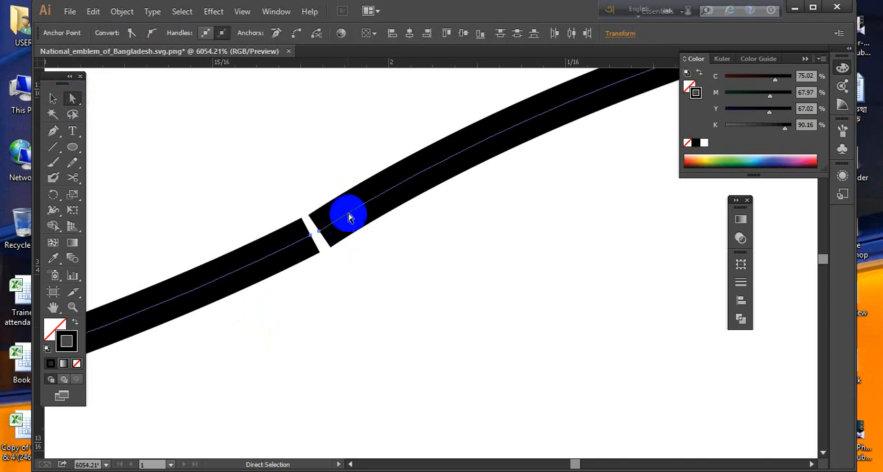
right_click(348, 215)
click(390, 290)
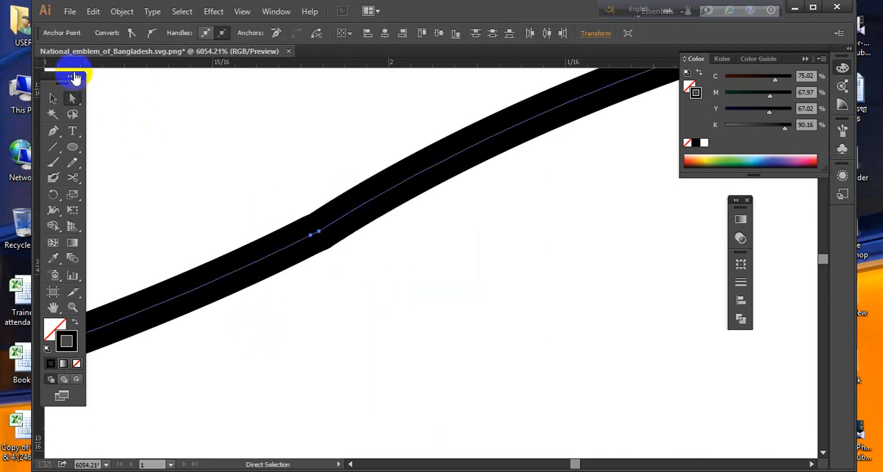
click(55, 99)
click(445, 342)
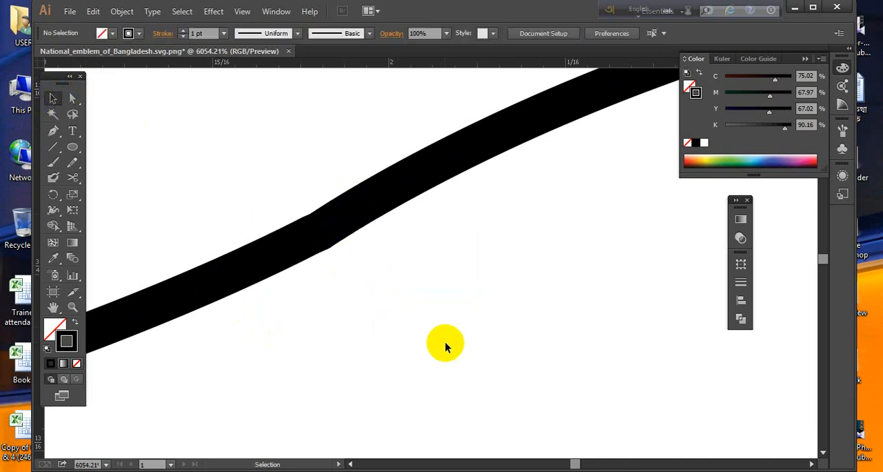
- Scale the double wave down to about 1 inch long and place a duplicate at its right-hand end
key(ctrl+minus)
key(ctrl+minus)
key(ctrl+minus)
key(ctrl+minus)
key(ctrl+minus)
key(ctrl+minus)
key(ctrl+minus)
key(ctrl+minus)
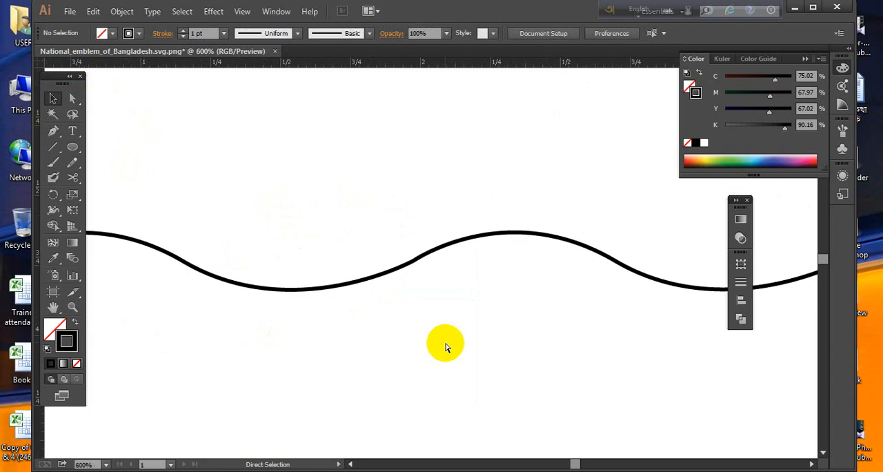
key(ctrl+minus)
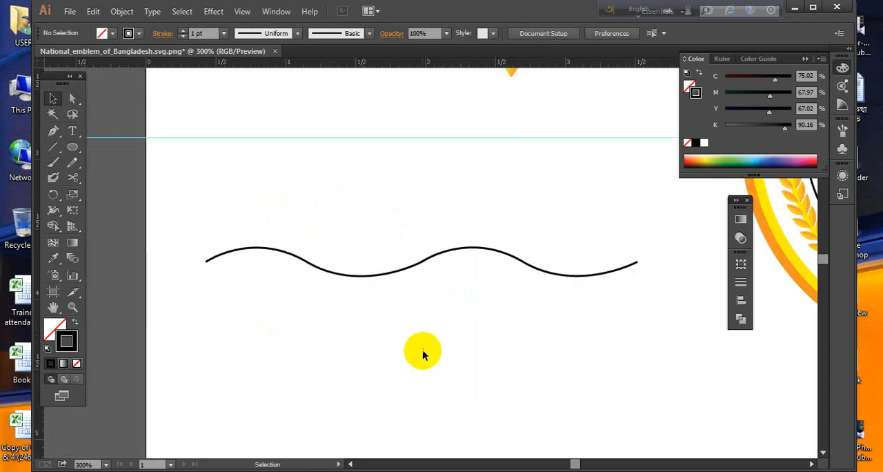
click(410, 275)
mouse_move(639, 248)
mouse_down()
mouse_move(593, 261)
mouse_move(622, 254)
mouse_move(611, 258)
mouse_up()
click(555, 304)
mouse_move(444, 260)
mouse_down()
mouse_move(399, 251)
mouse_move(438, 272)
mouse_move(269, 230)
mouse_move(405, 231)
mouse_up()
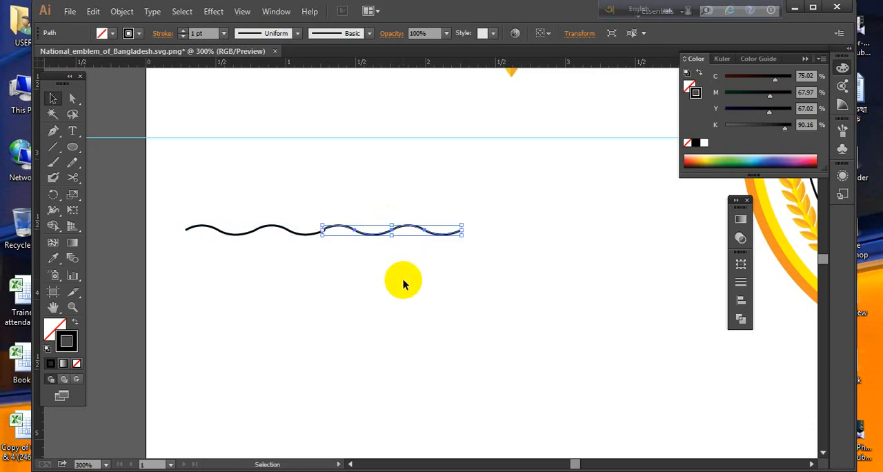
- Shift the duplicated double wave horizontally until its start meets the end of the first double wave
click(405, 283)
drag(268, 184, 465, 299)
click(360, 226)
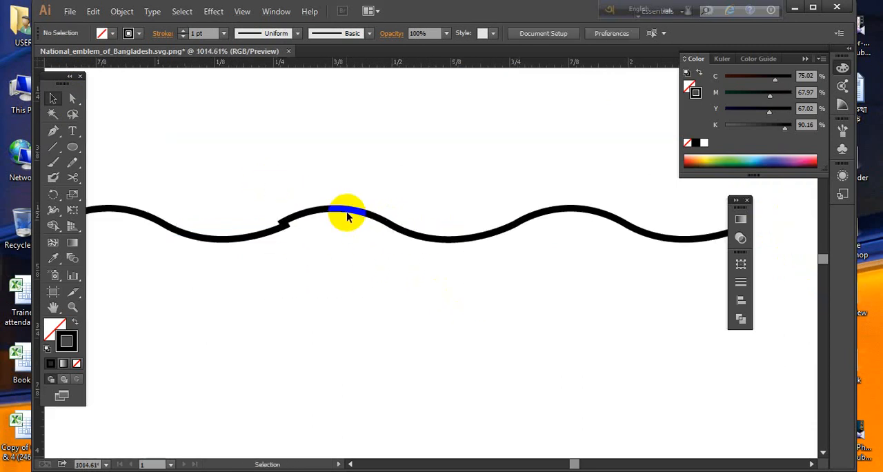
click(256, 219)
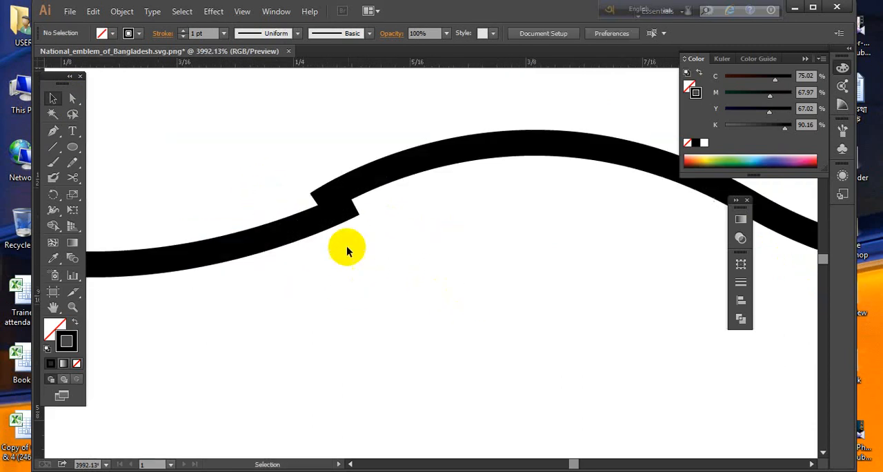
click(380, 171)
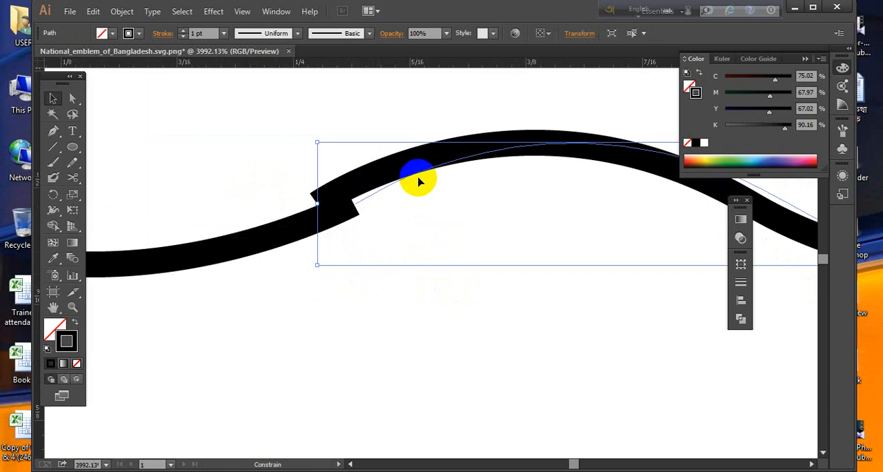
drag(418, 181, 418, 180)
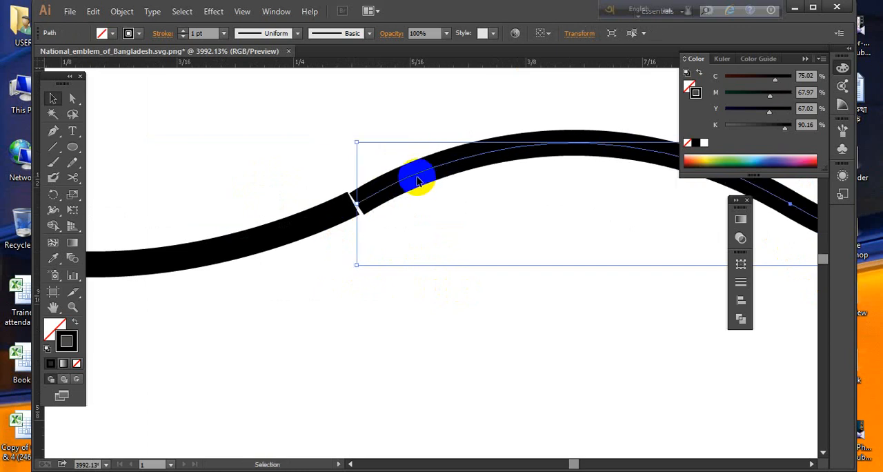
key(Left)
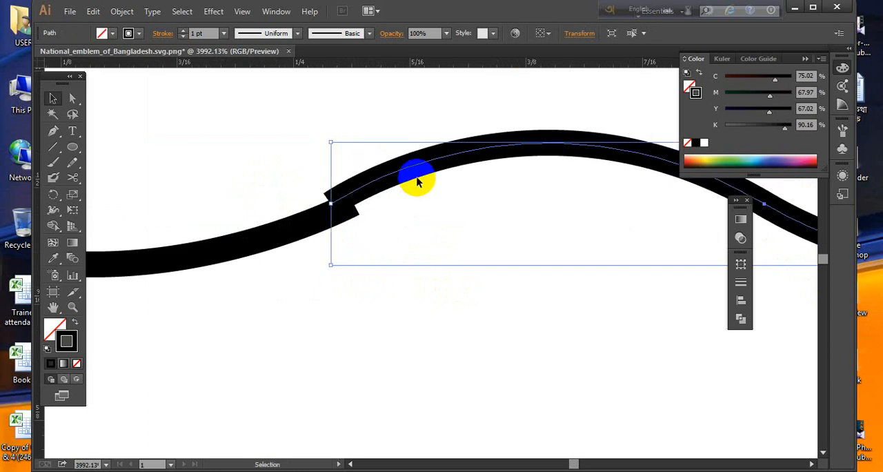
key(ctrl+minus)
key(ctrl+minus)
key(ctrl+minus)
key(ctrl+minus)
key(ctrl+minus)
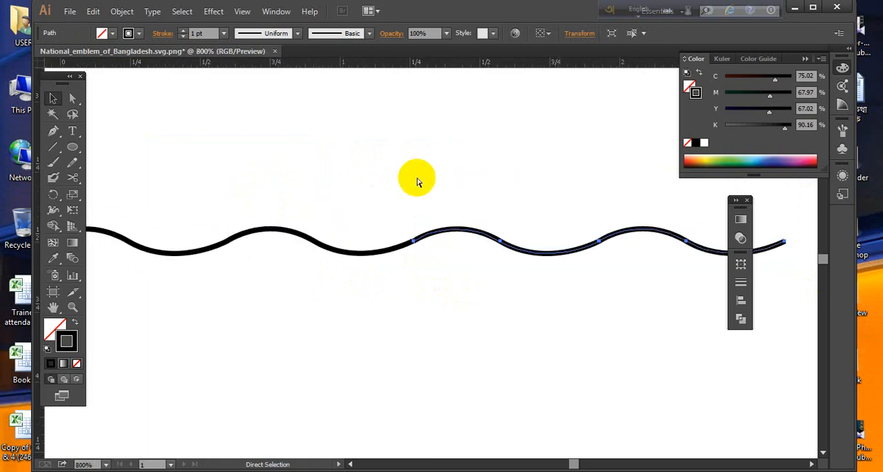
key(ctrl+minus)
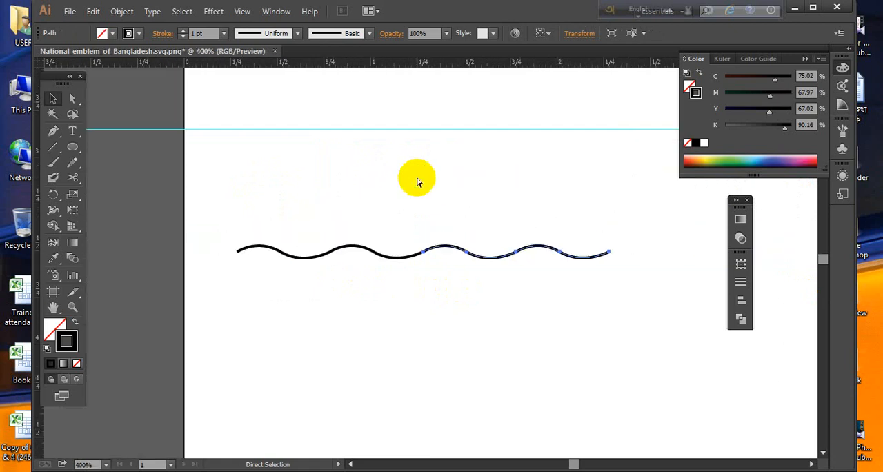
- Join the meeting end points of the two double waves into a single four-crest path
click(448, 315)
drag(401, 222, 468, 305)
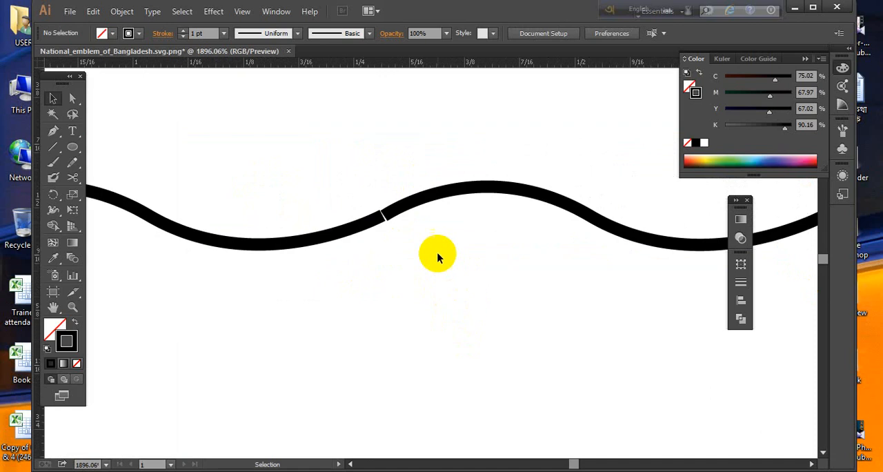
click(411, 206)
drag(367, 187, 405, 236)
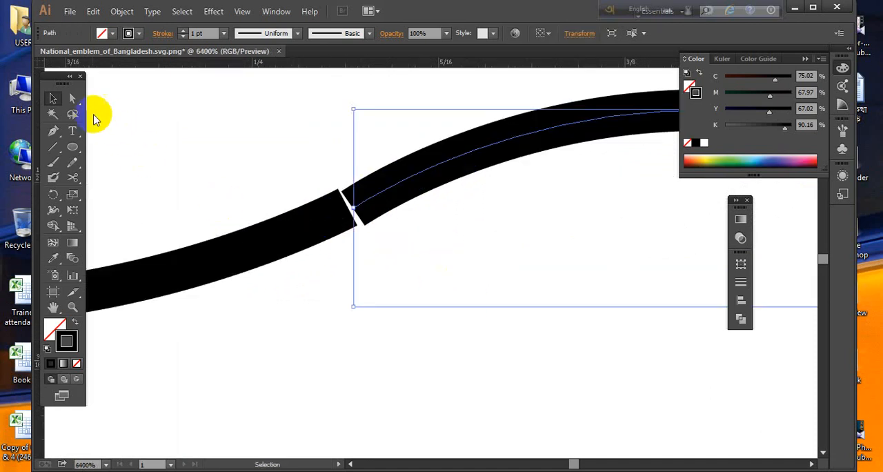
click(72, 98)
drag(330, 330, 378, 180)
right_click(376, 192)
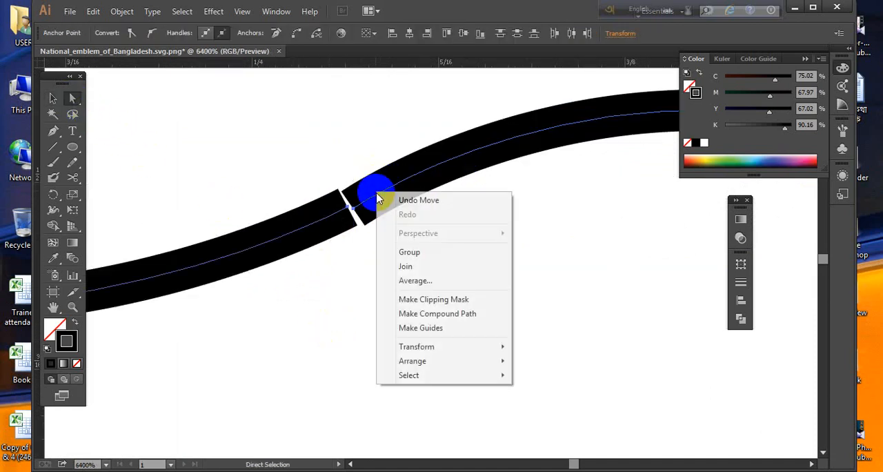
click(405, 267)
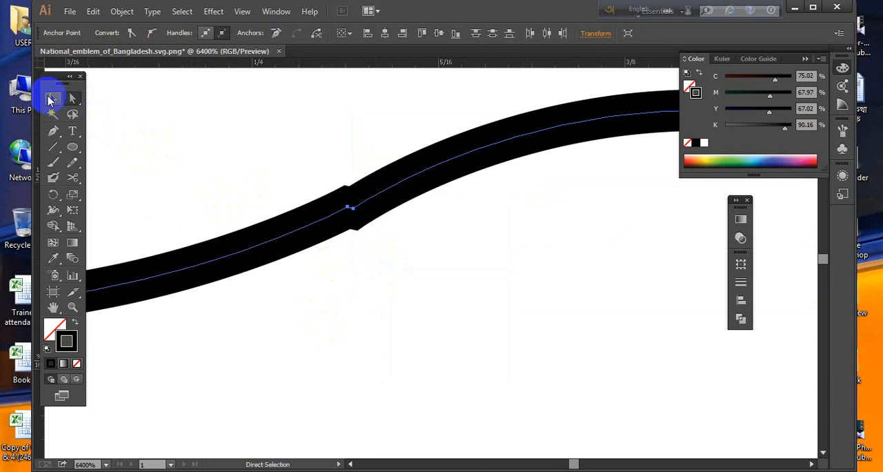
click(54, 98)
click(334, 330)
- Stretch the four-crest wave slightly to a length of about 2 inches
key(ctrl+minus)
key(ctrl+minus)
key(ctrl+minus)
key(ctrl+minus)
key(ctrl+minus)
key(ctrl+minus)
key(ctrl+minus)
key(ctrl+minus)
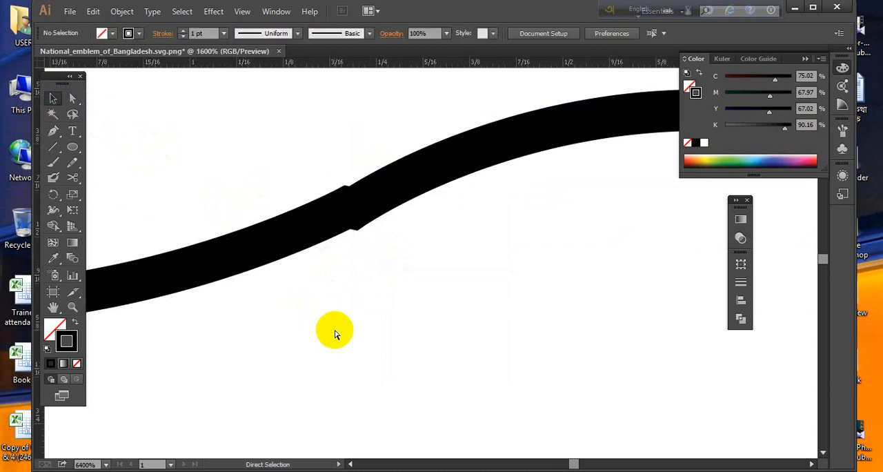
drag(335, 331, 572, 230)
drag(609, 258, 617, 257)
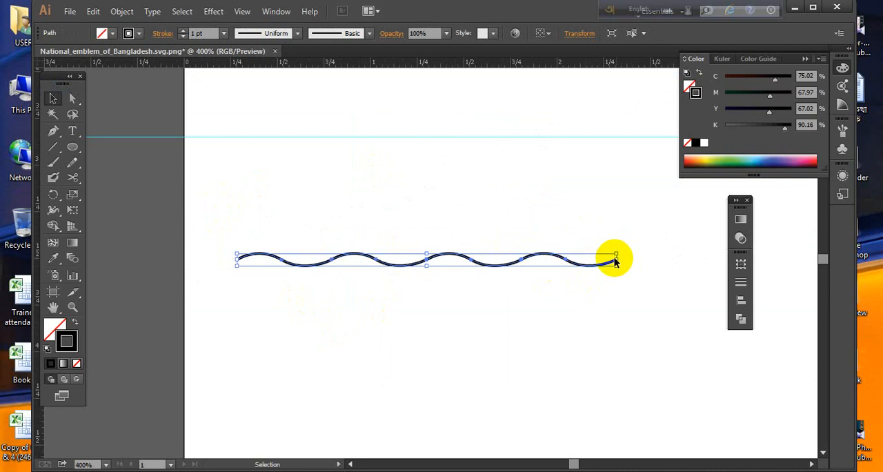
- Try duplicating the thin four-crest wave just below itself and compare it with the reference emblem
mouse_move(469, 271)
mouse_down()
mouse_move(472, 285)
mouse_move(474, 275)
mouse_up()
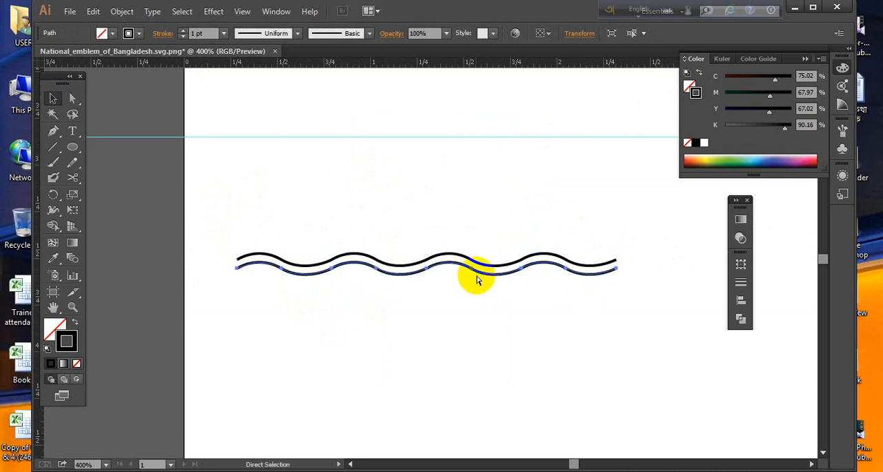
click(480, 292)
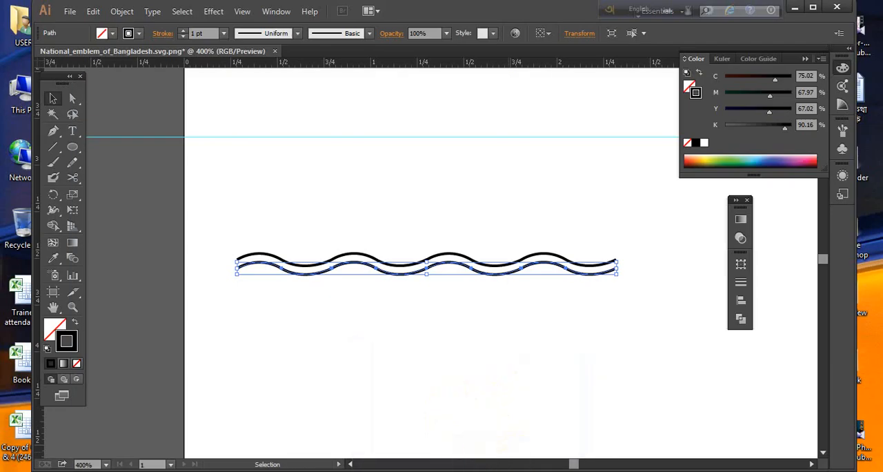
key(a)
key(ctrl+z)
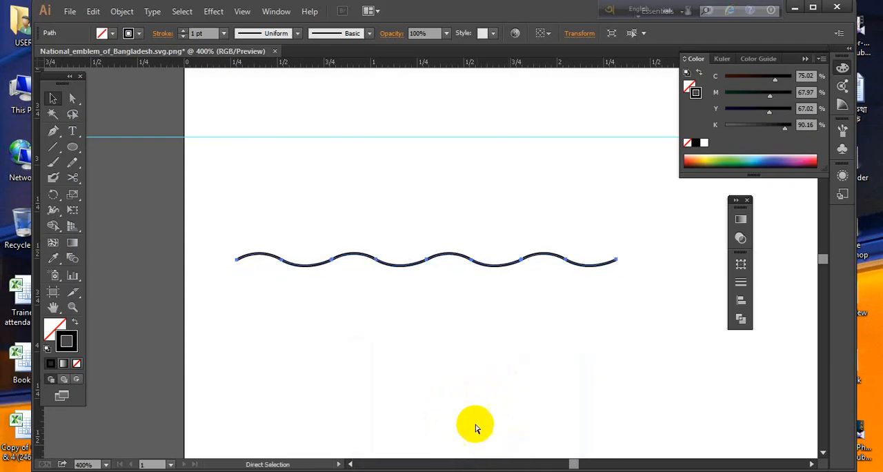
- Set the four-crest wave's stroke weight to 3 pt
key(v)
click(224, 33)
click(222, 136)
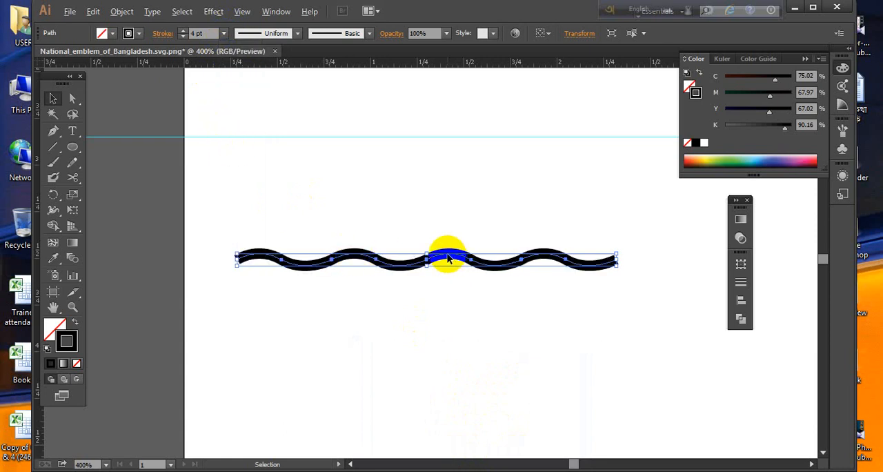
click(223, 33)
click(235, 113)
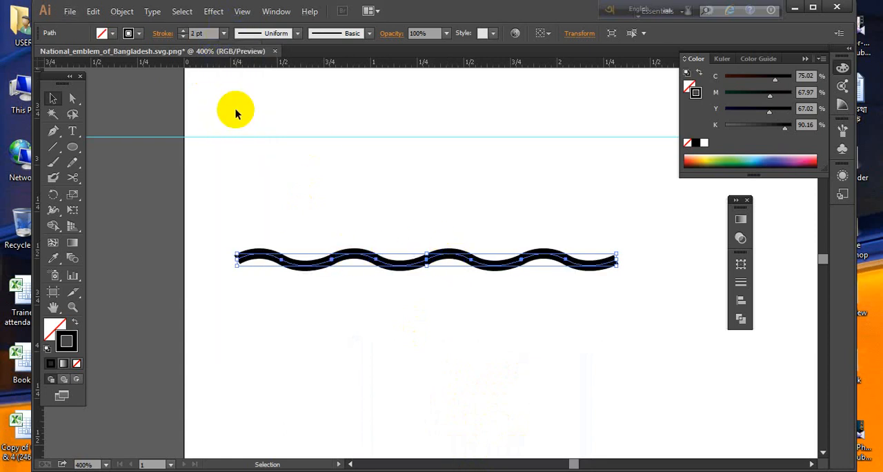
click(223, 33)
click(233, 119)
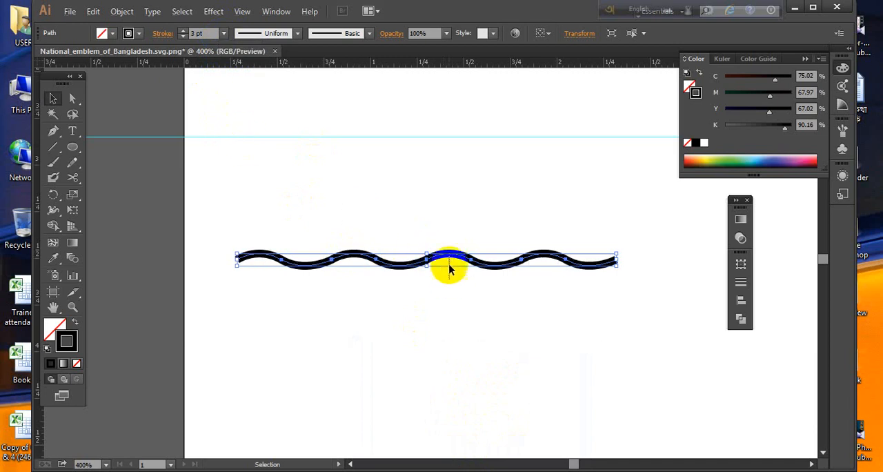
- Duplicate the thick wave just below itself and repeat the copy once to make three evenly stacked waves
drag(449, 269, 458, 284)
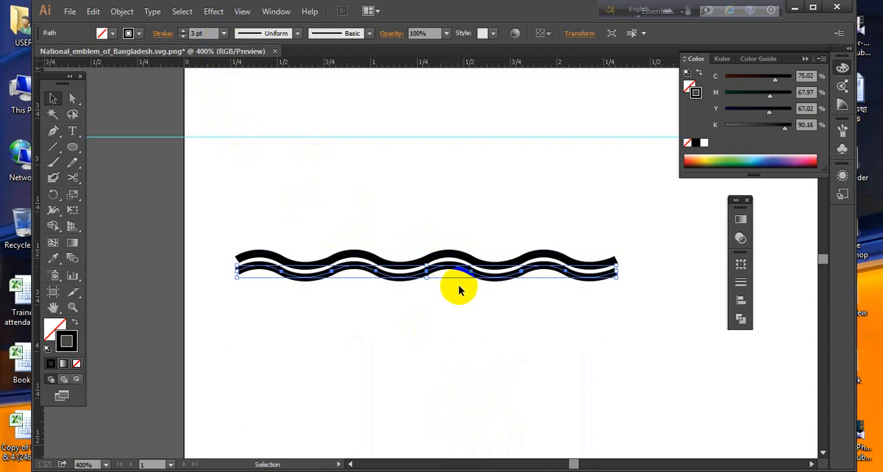
key(a)
key(ctrl+d)
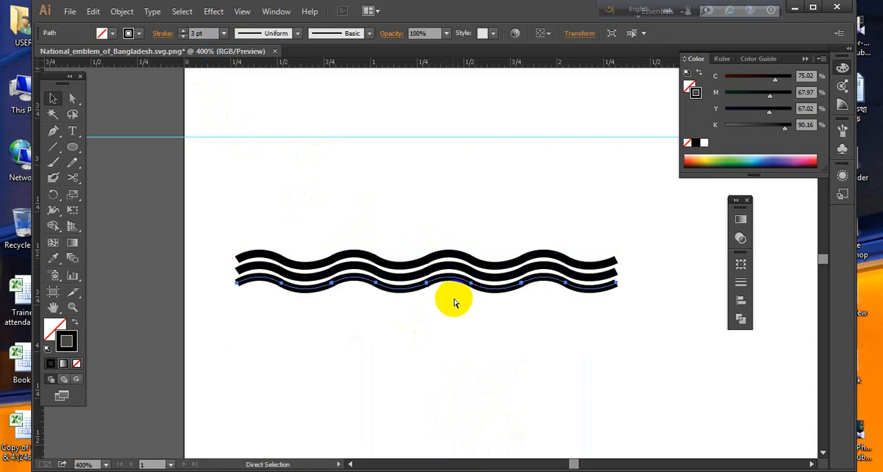
key(ctrl+d)
key(ctrl+z)
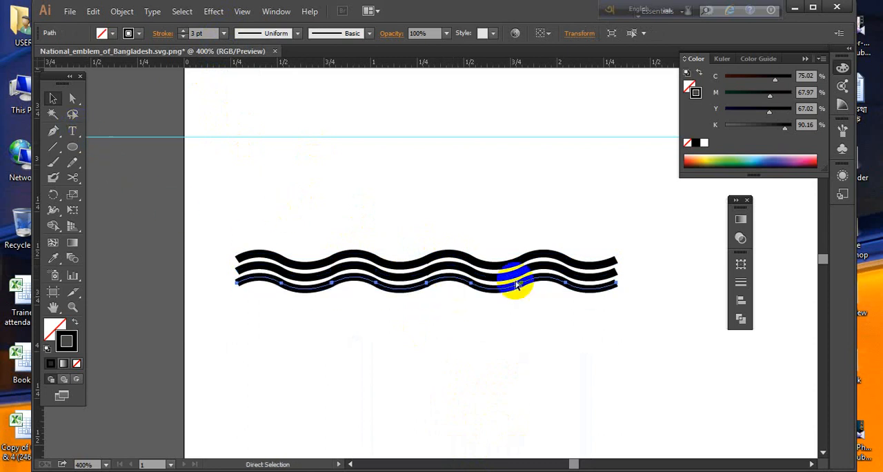
- Undo the wave copies and duplicate the original wave downward three times with wider, even spacing to make four stacked waves
key(ctrl+z)
key(ctrl+z)
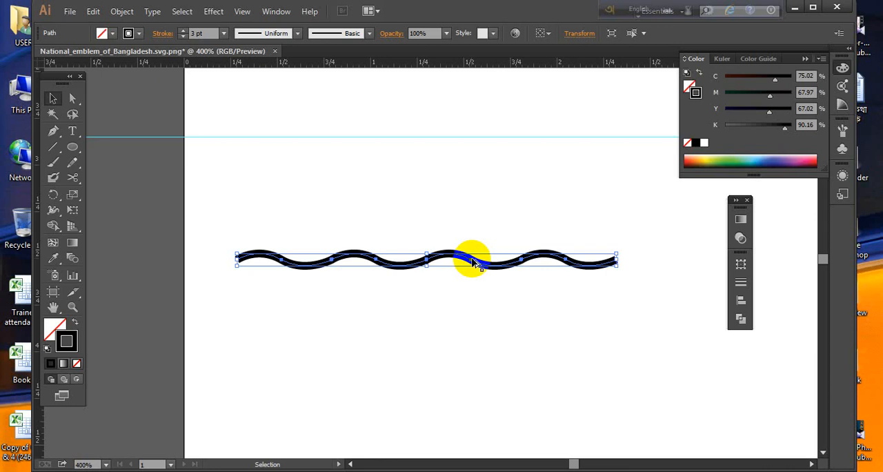
drag(473, 263, 474, 282)
key(ctrl+d)
key(a)
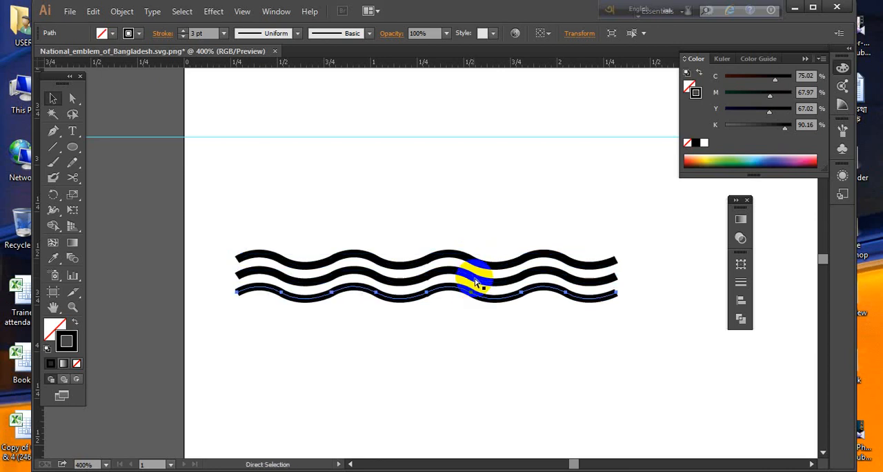
key(ctrl+d)
- Select all four waves, scale them up proportionally to about 2.4 inches wide and group them
click(559, 361)
drag(559, 361, 352, 366)
drag(467, 233, 396, 341)
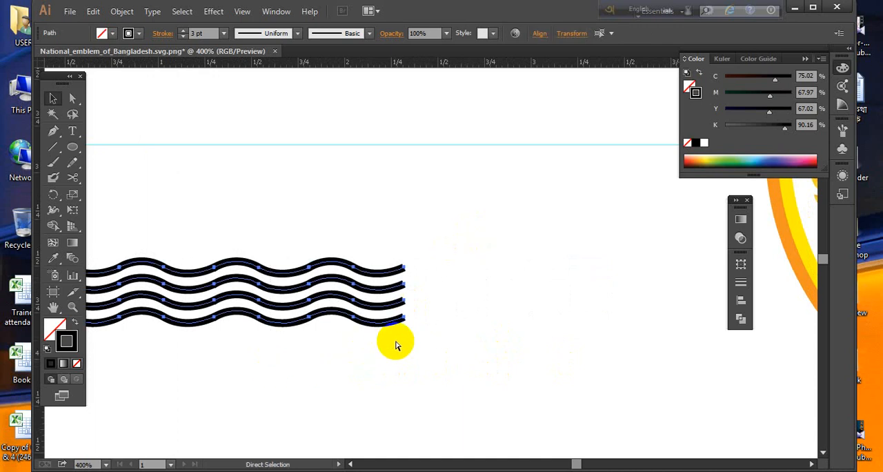
key(ctrl+minus)
key(v)
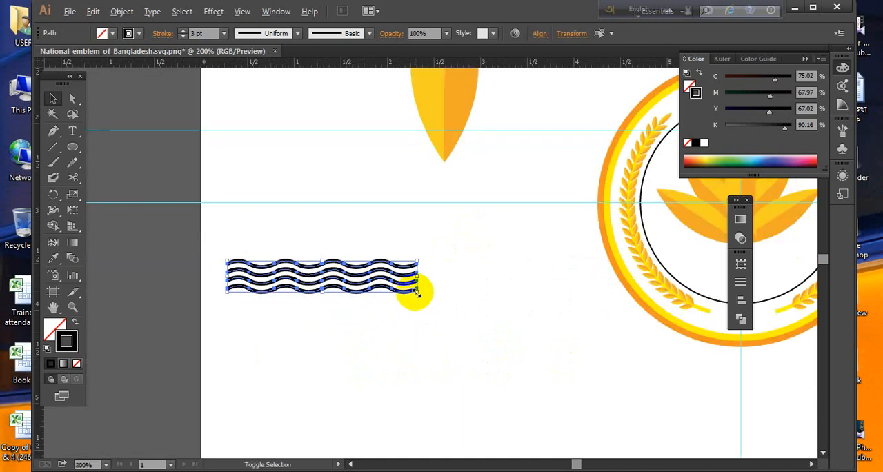
drag(416, 292, 434, 304)
drag(524, 331, 428, 333)
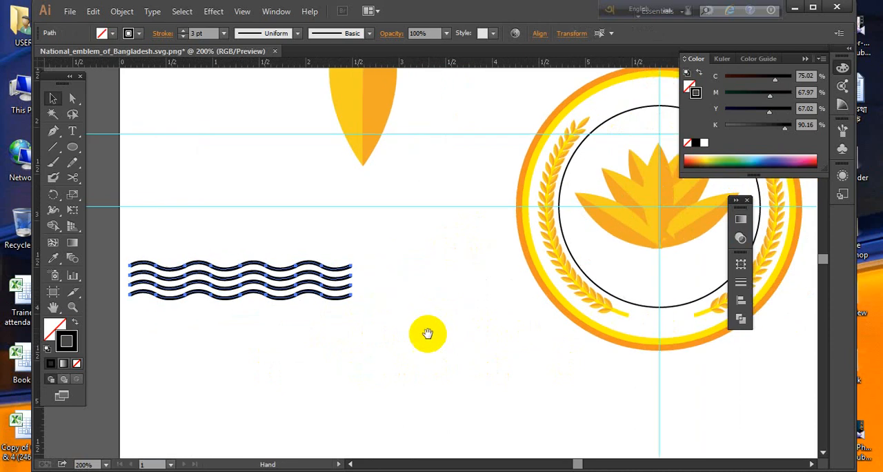
right_click(315, 286)
click(360, 154)
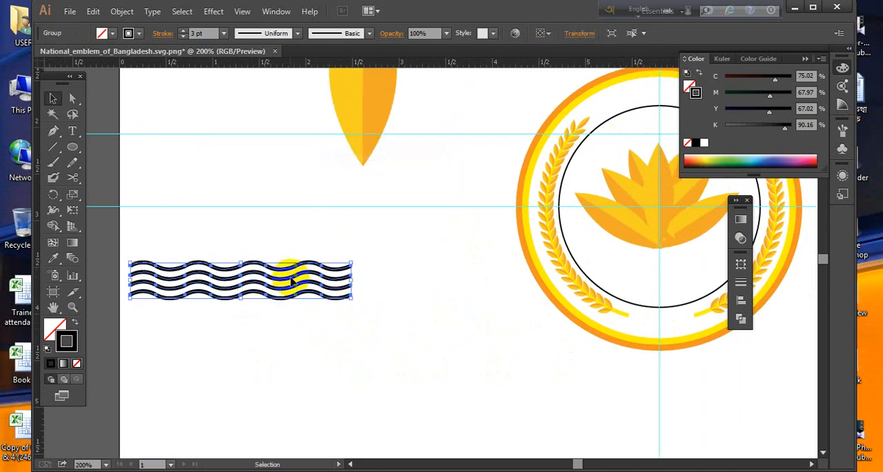
- Move the wave group onto the lower part of the emblem and enlarge it from its center to about 3.3 inches wide
drag(298, 288, 691, 278)
drag(571, 295, 251, 299)
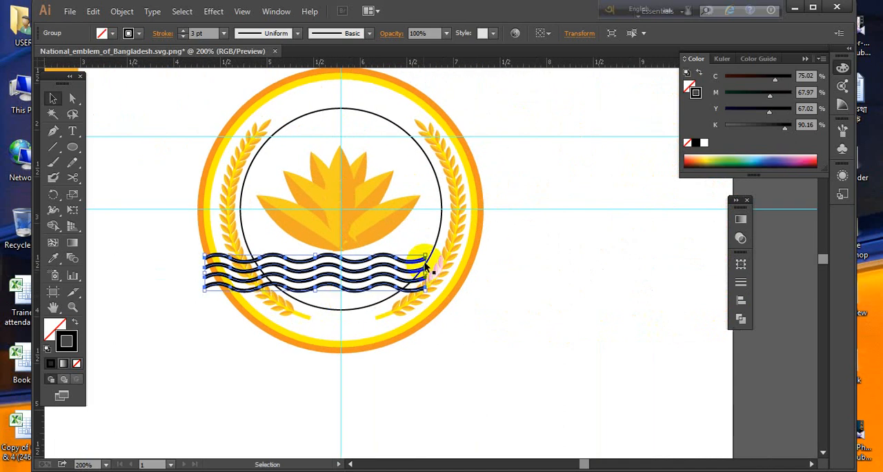
drag(431, 254, 471, 246)
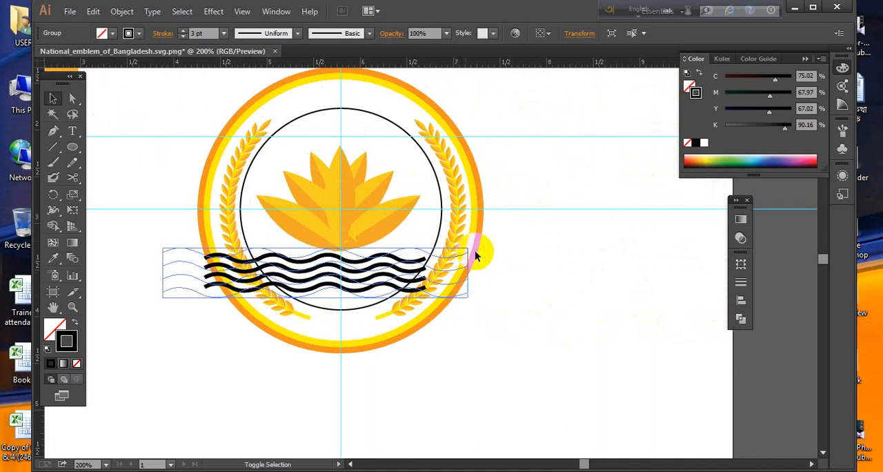
click(576, 353)
click(347, 274)
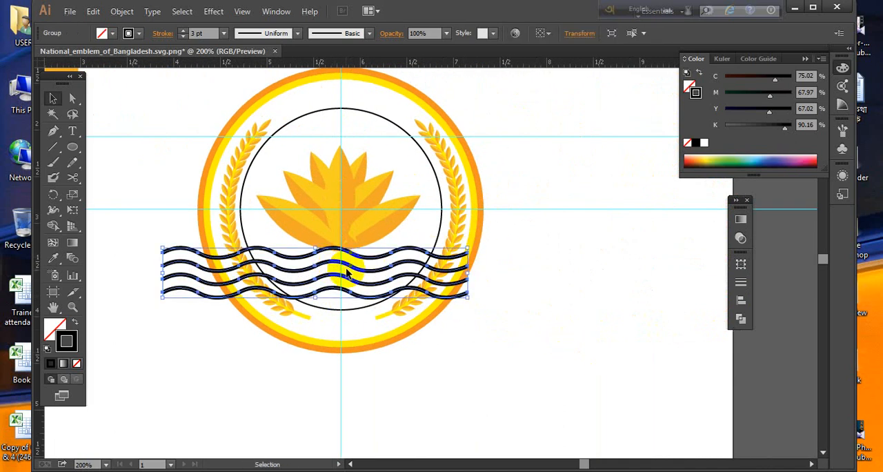
- Test the wave group's position under the water lily and move it to the empty area below the emblem
mouse_move(360, 273)
mouse_down()
mouse_move(396, 280)
mouse_move(373, 267)
mouse_up()
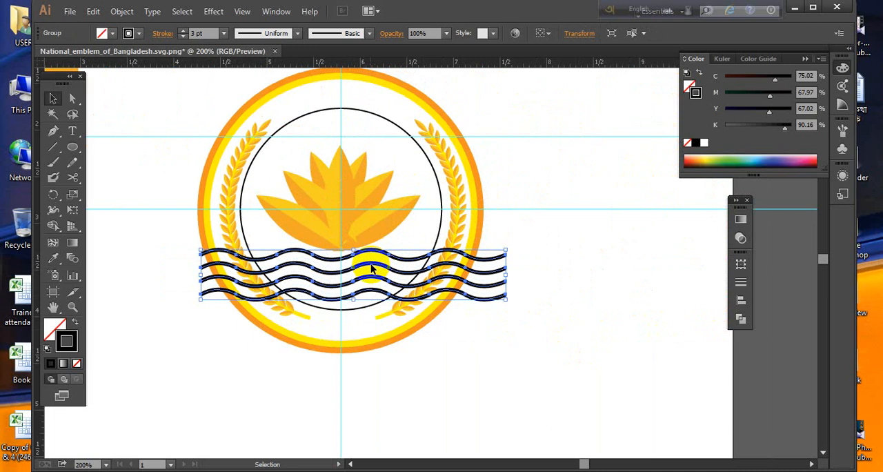
drag(371, 268, 385, 279)
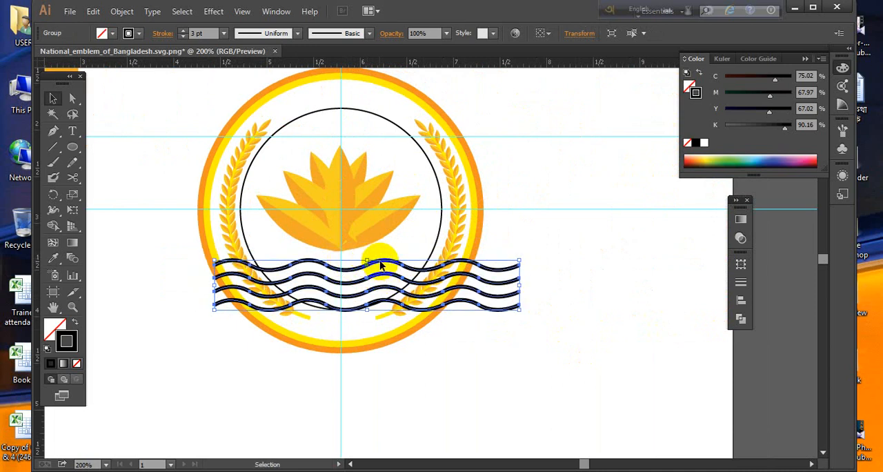
drag(380, 264, 502, 361)
drag(518, 388, 483, 323)
- Ungroup the waves and duplicate the lowest wave slightly below itself to add a fifth wave
right_click(485, 332)
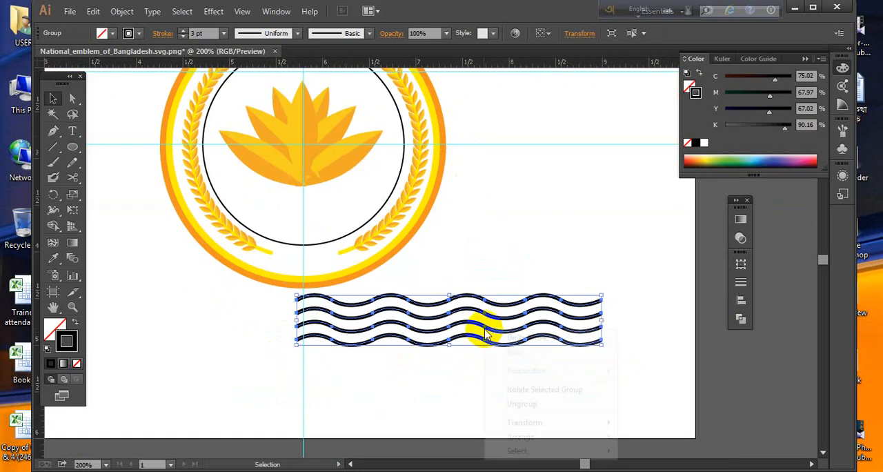
click(527, 405)
click(490, 368)
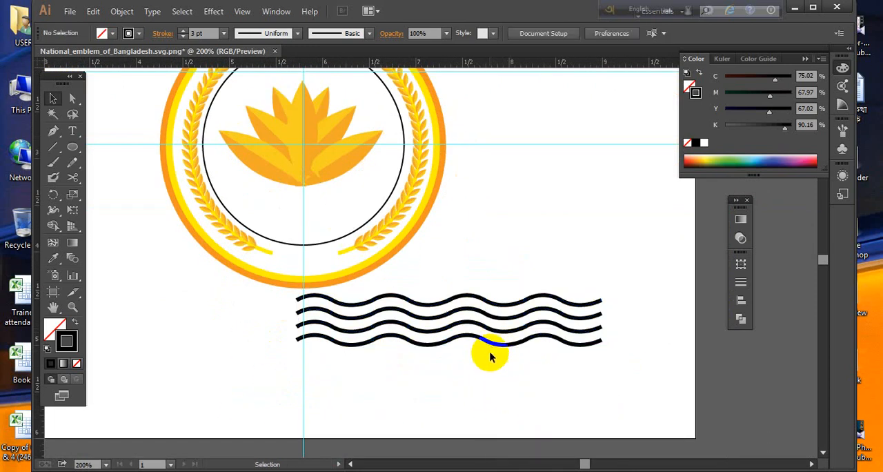
click(495, 348)
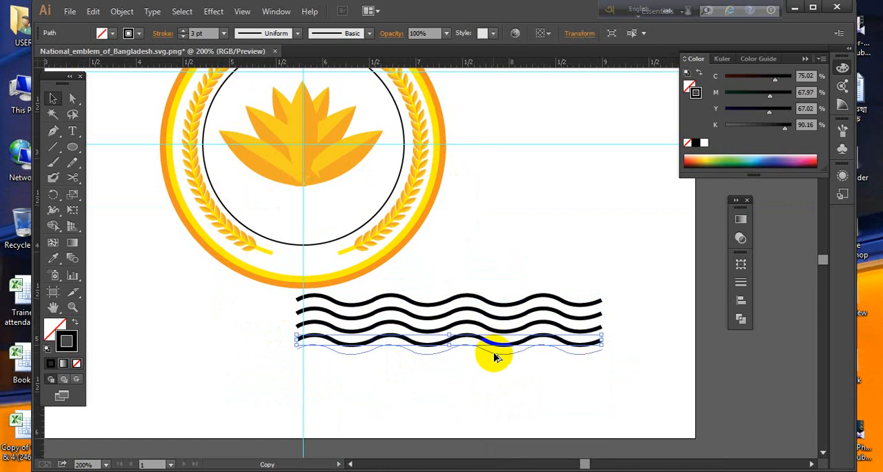
key(shift+Down)
- Group all five waves and place them across the lower part of the emblem, directly beneath the water lily
drag(510, 399, 473, 312)
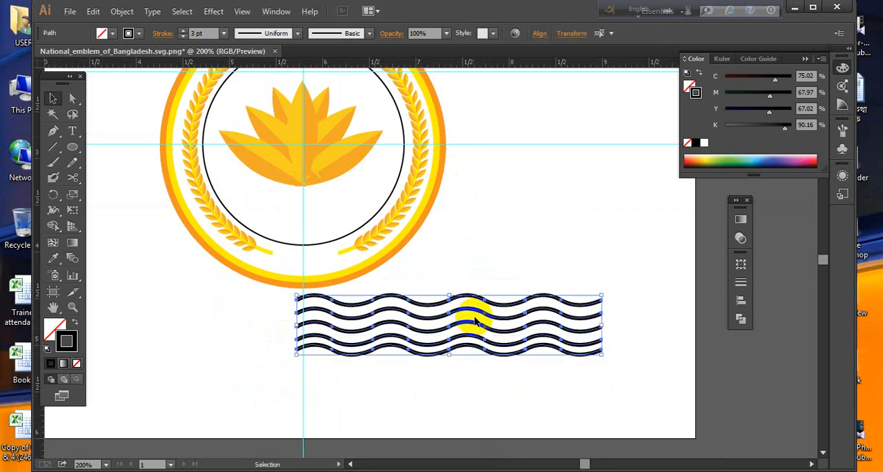
right_click(474, 316)
click(509, 185)
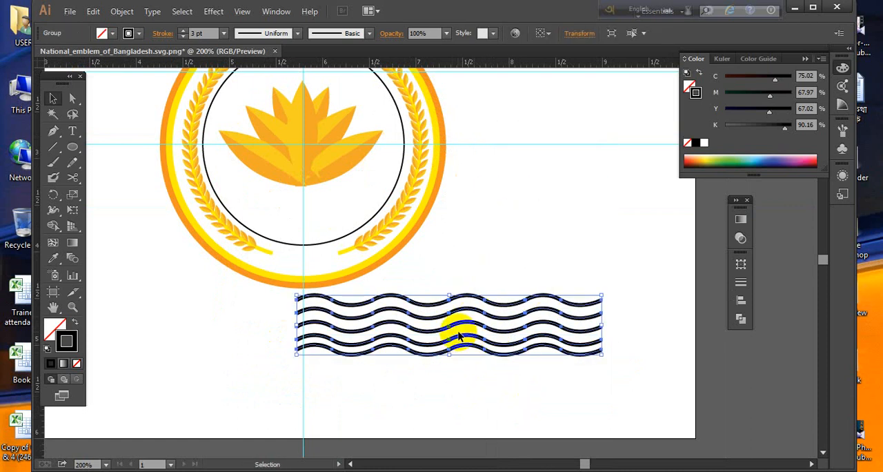
drag(461, 339, 331, 226)
click(529, 314)
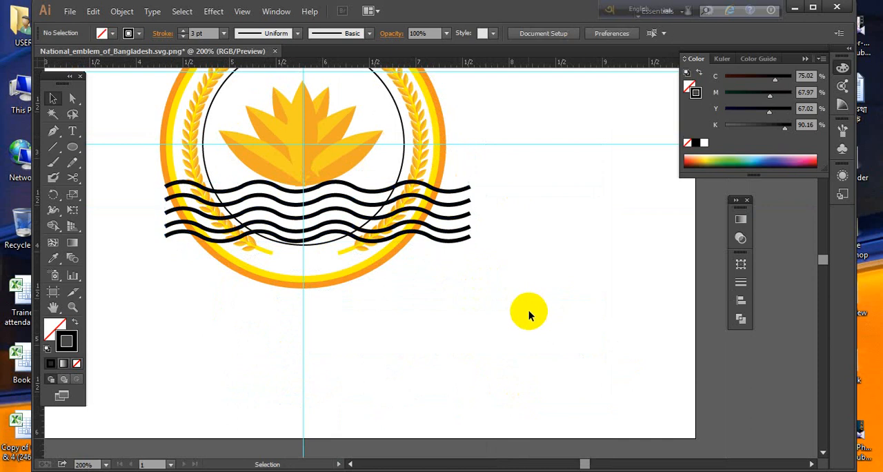
- Change the wave group's stroke color to golden yellow, about 27% magenta and 100% yellow
click(467, 216)
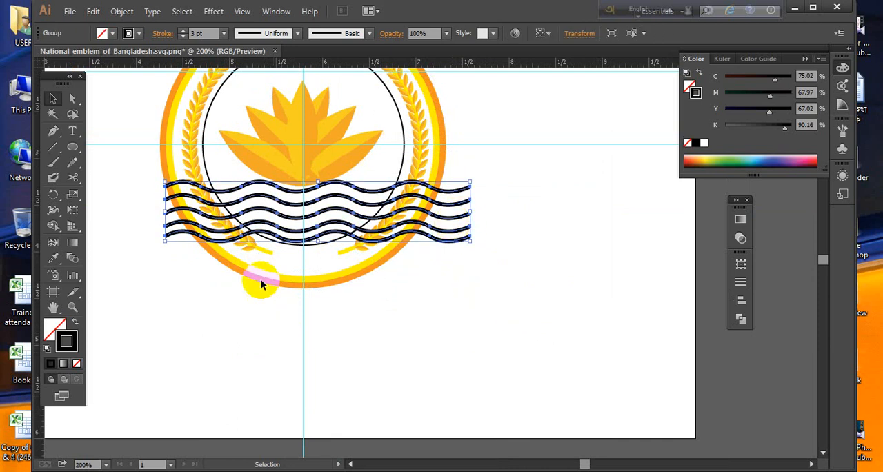
double_click(66, 340)
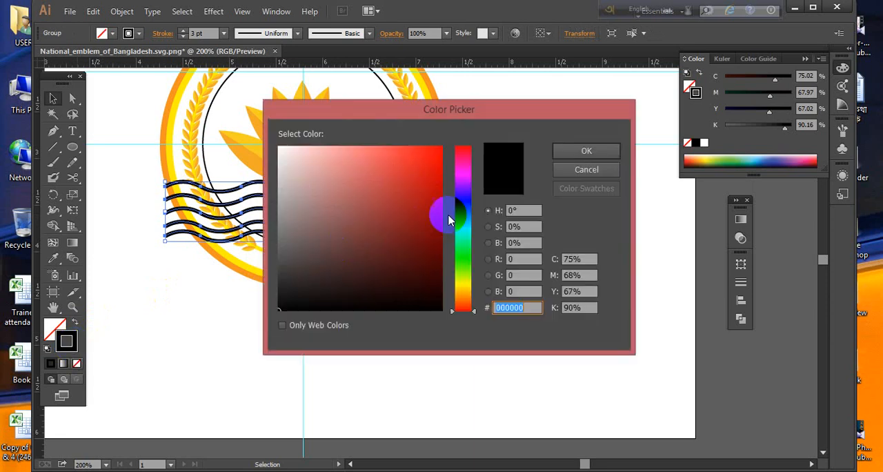
mouse_move(451, 215)
mouse_down()
mouse_move(450, 256)
mouse_move(466, 292)
mouse_up()
click(430, 156)
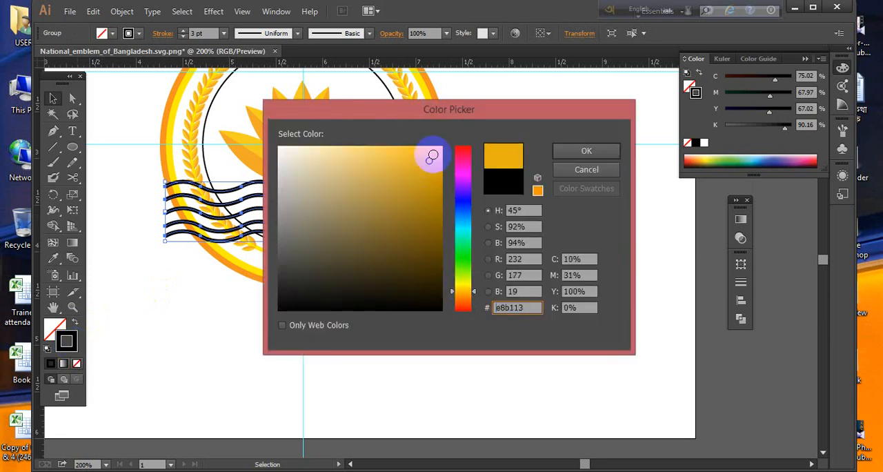
click(585, 150)
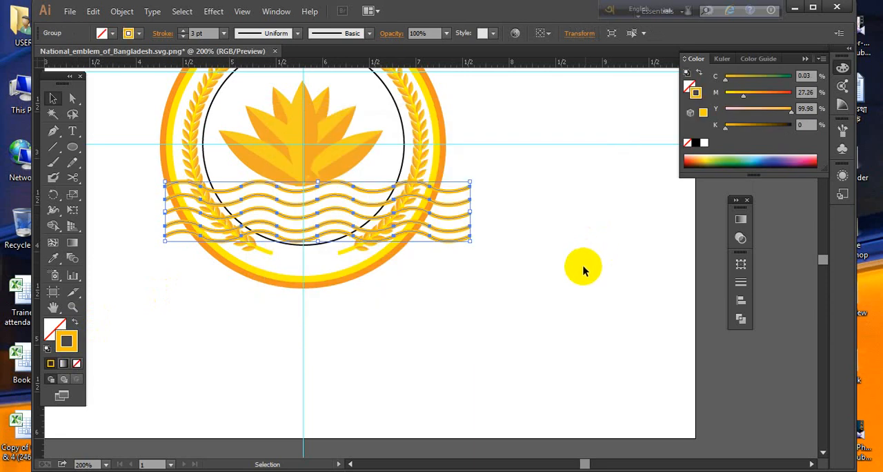
click(575, 284)
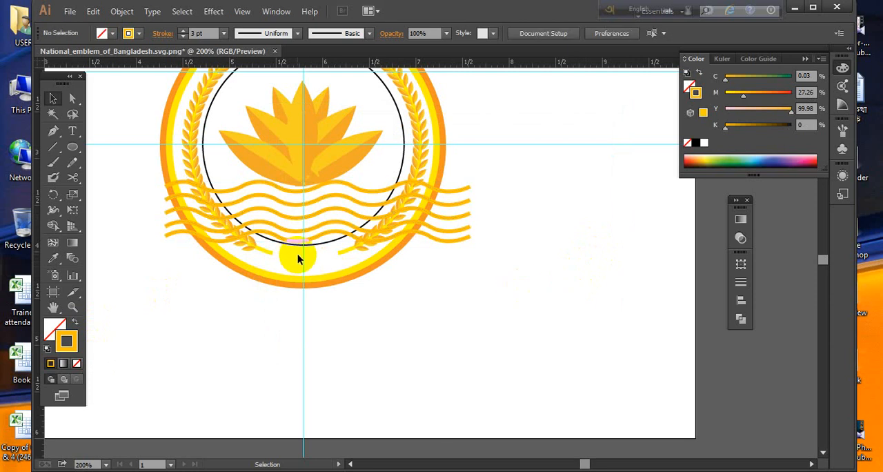
- Restyle the wave group's stroke with 7% magenta and a 4 pt weight, and nudge the group slightly down
click(337, 225)
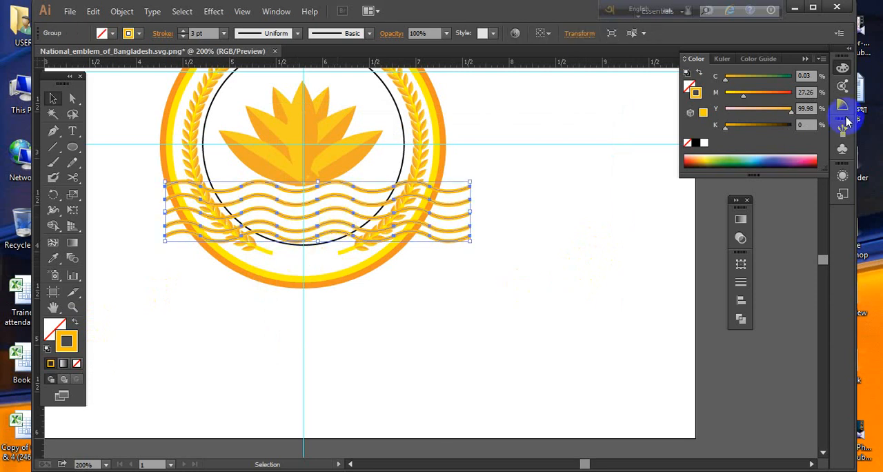
drag(740, 100, 729, 94)
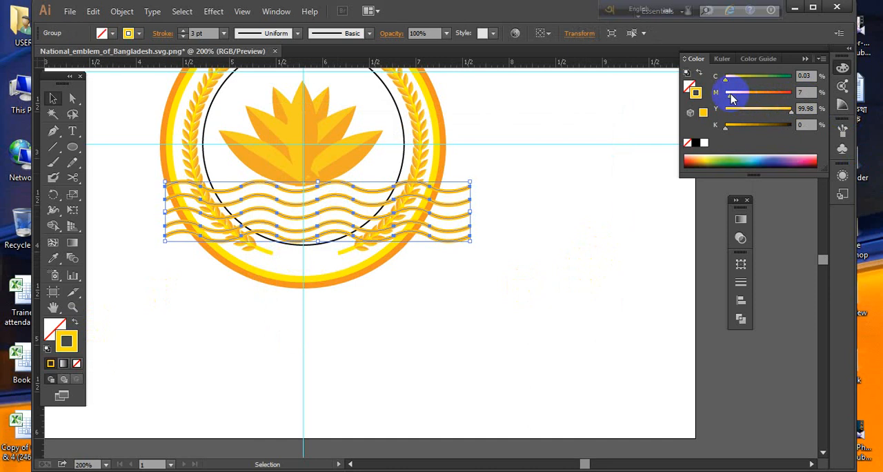
click(223, 33)
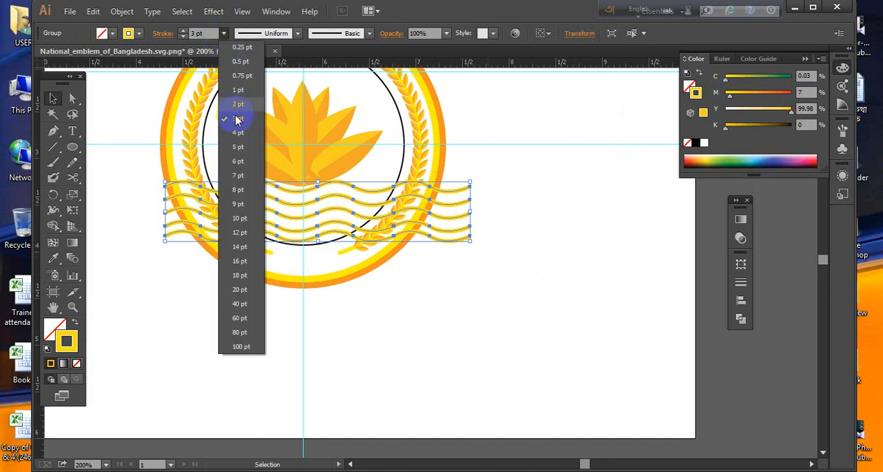
click(232, 129)
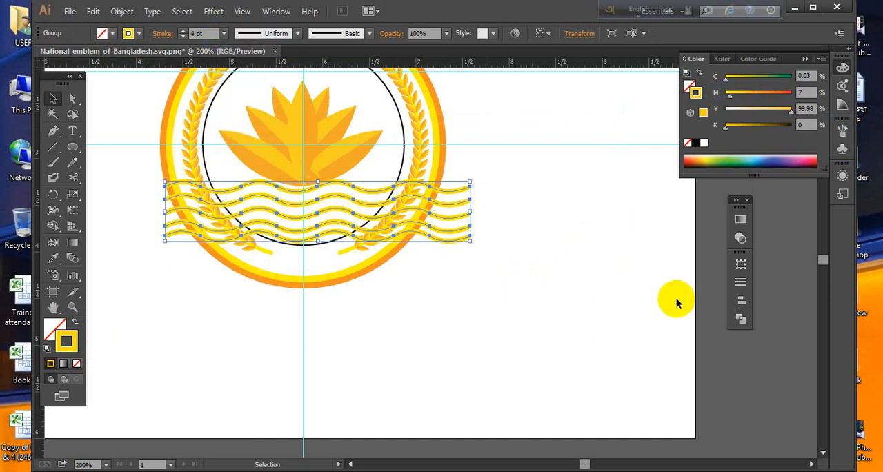
key(Down)
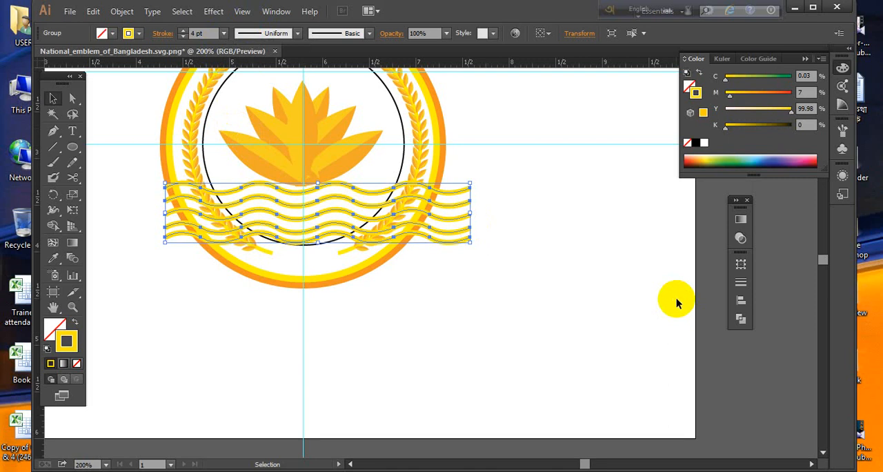
click(527, 312)
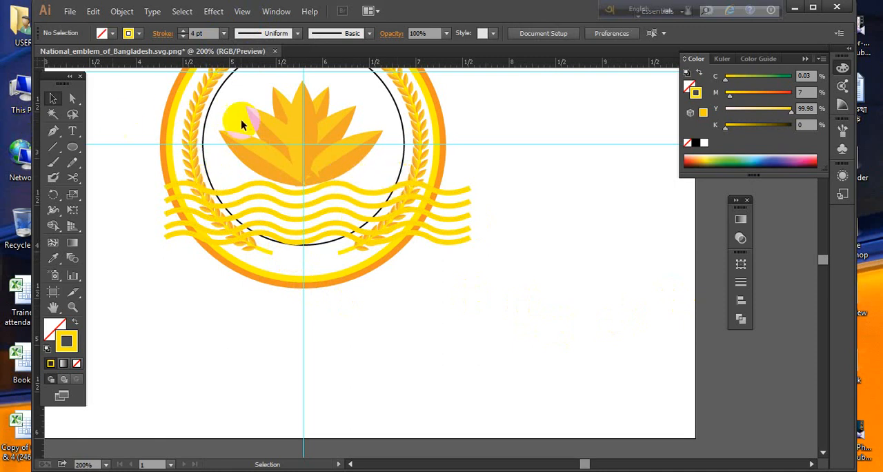
- Try making a clipping mask from the wave group and the inner circle, and undo it
click(209, 110)
click(347, 334)
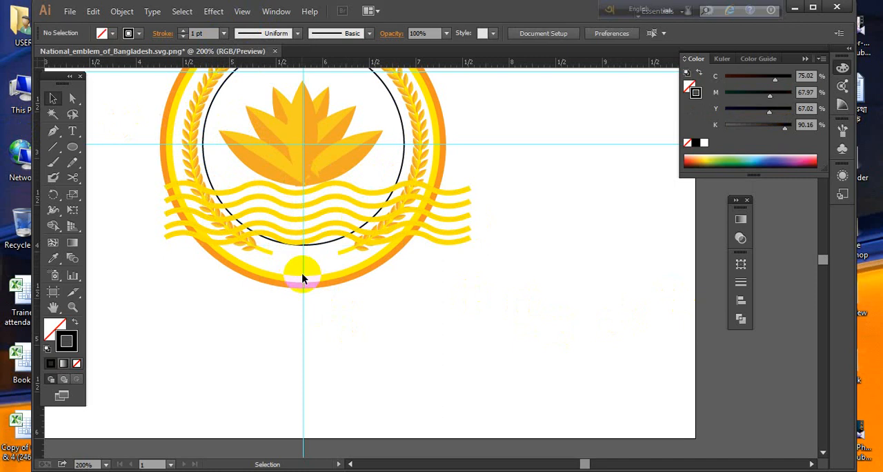
drag(297, 254, 313, 228)
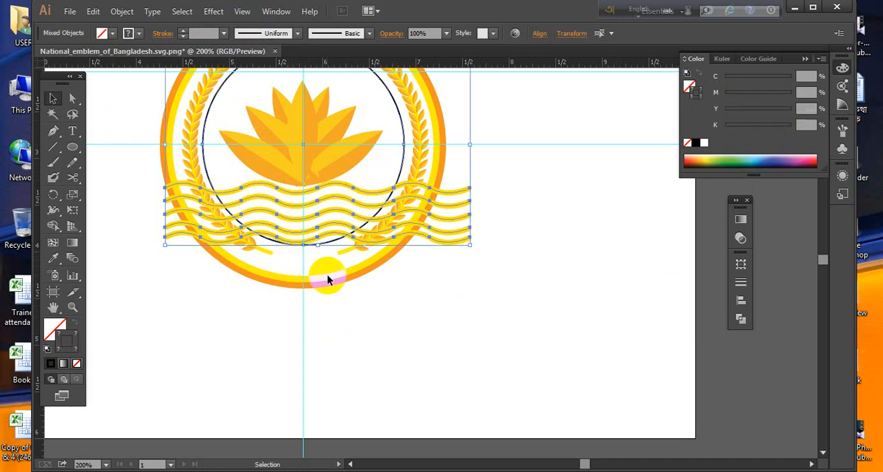
right_click(326, 217)
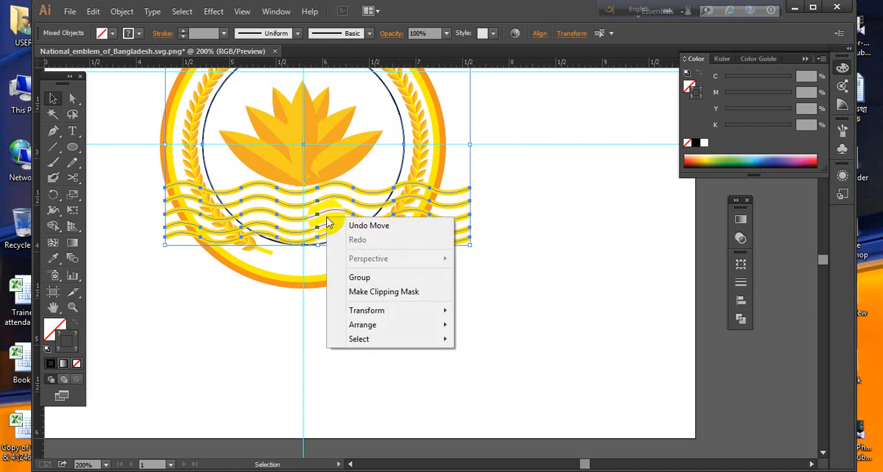
click(404, 295)
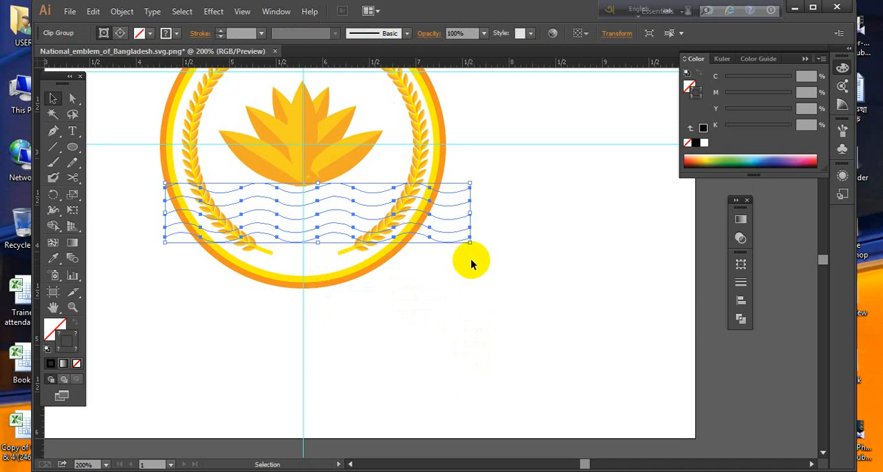
key(ctrl+z)
click(399, 311)
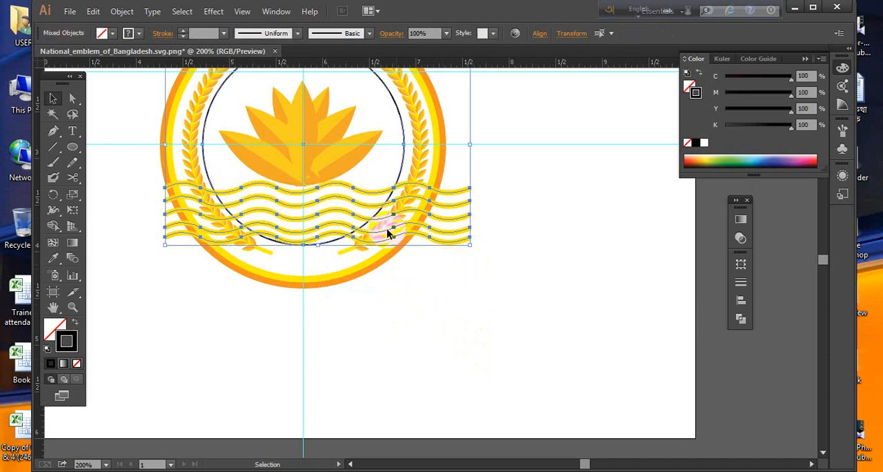
- Swap the inner circle's fill and stroke to give it a solid black fill and no outline
click(404, 161)
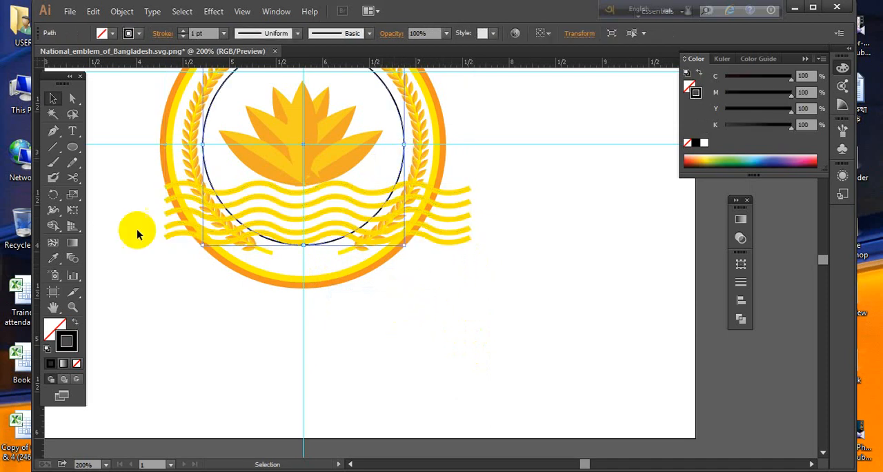
click(75, 323)
click(325, 349)
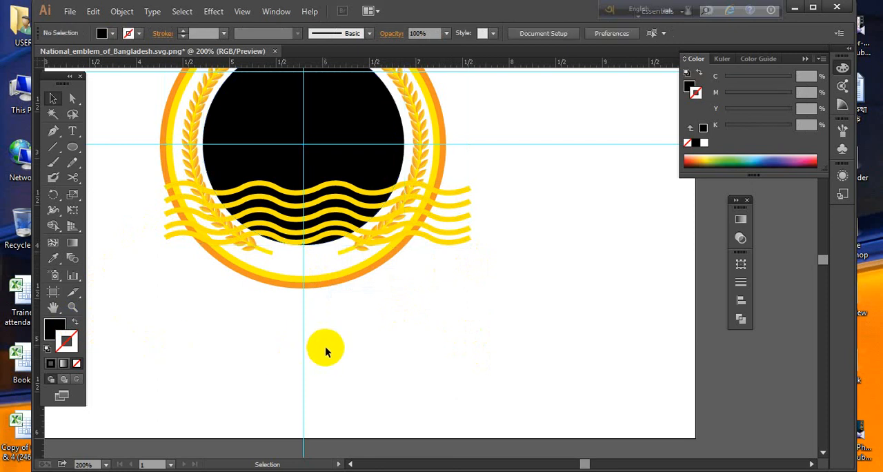
- Try making a clipping mask from the wave group and the black inner circle, and undo it
drag(314, 258, 284, 210)
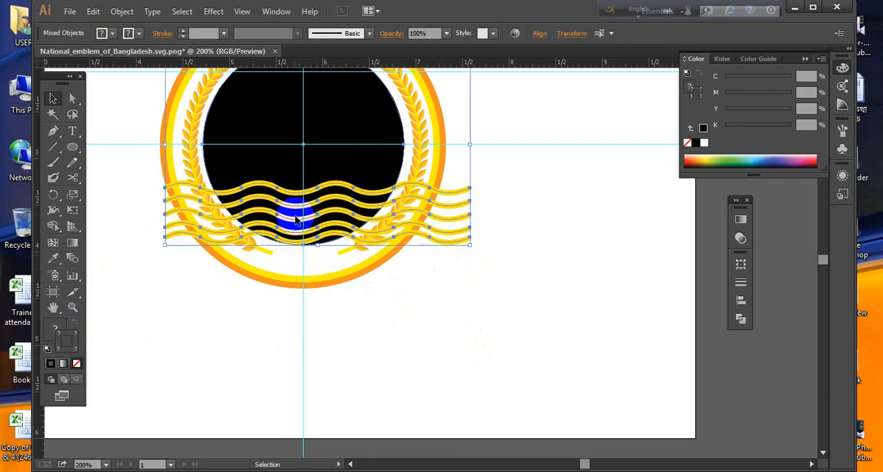
right_click(301, 213)
click(341, 286)
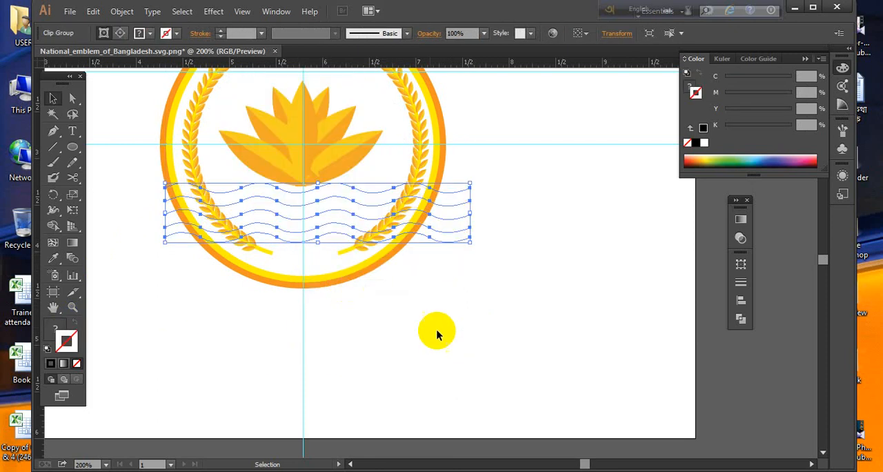
key(ctrl+z)
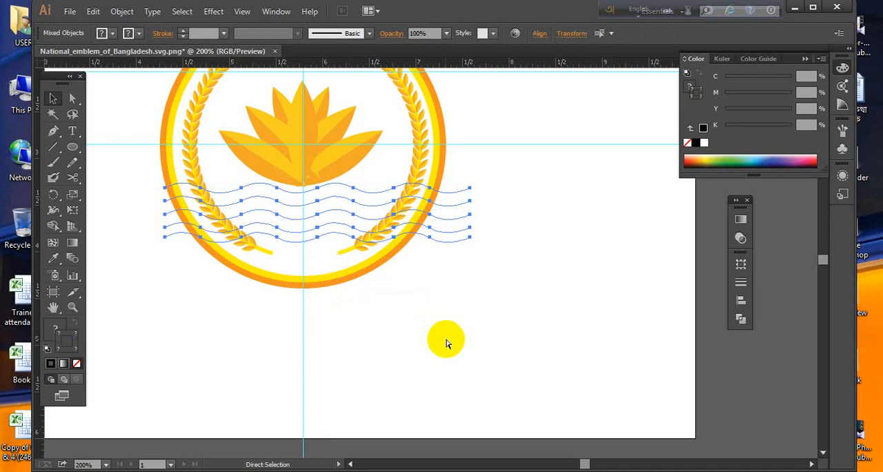
click(443, 336)
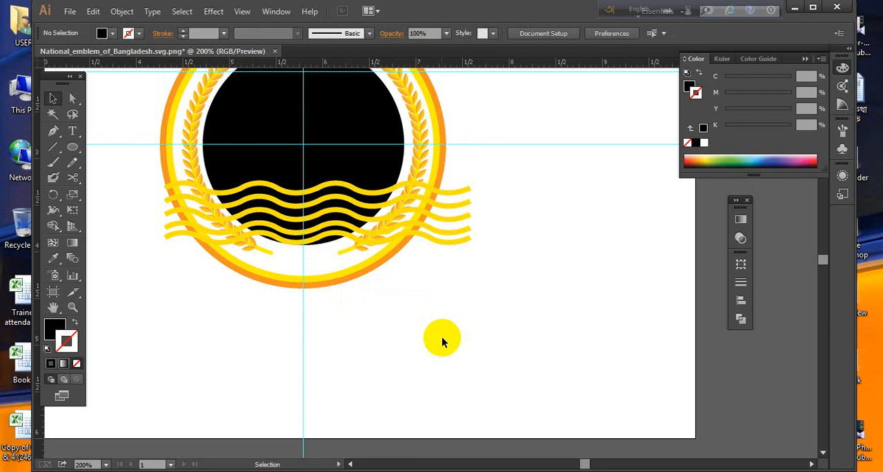
- Expand the fill and stroke of the wave group into filled shapes
click(453, 220)
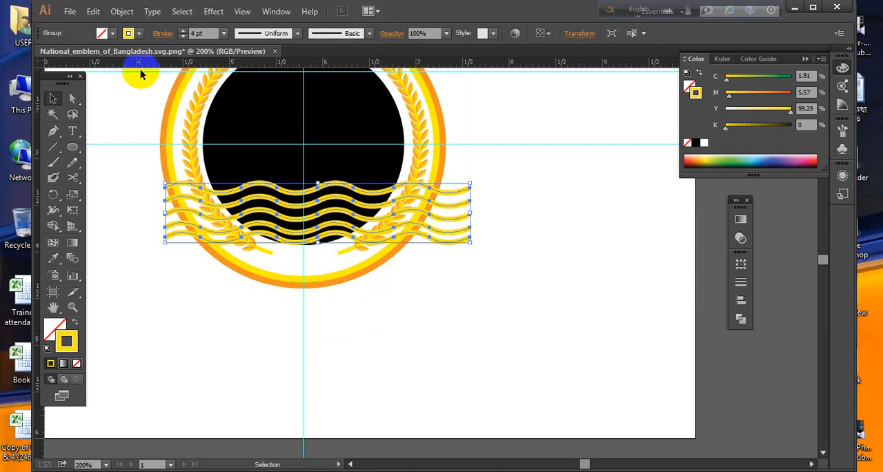
click(122, 14)
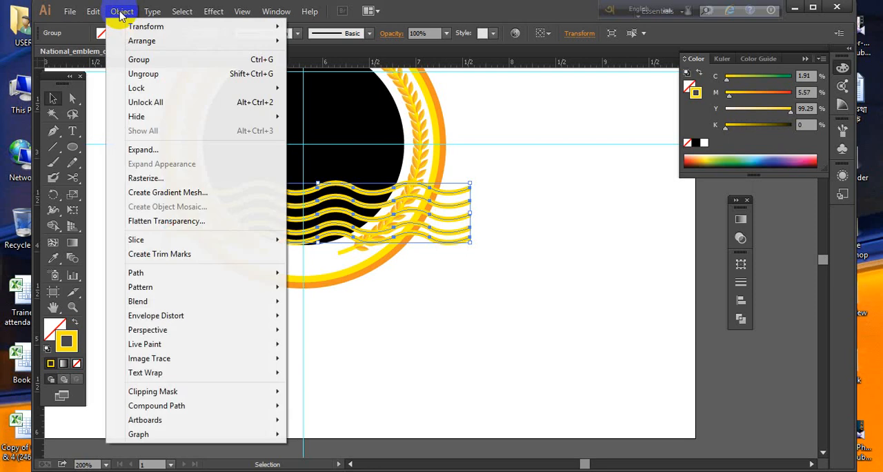
click(165, 150)
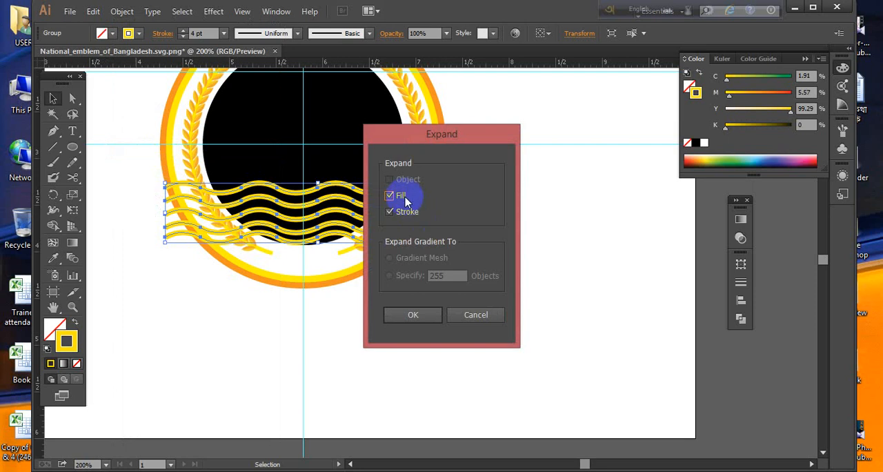
click(410, 315)
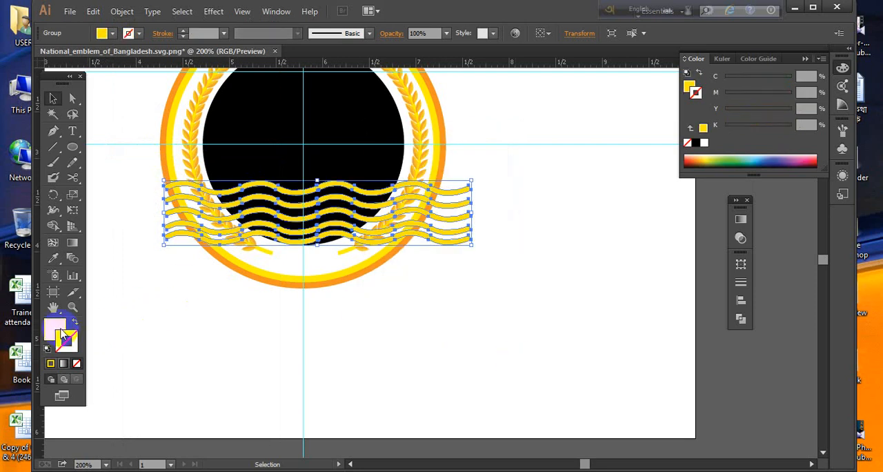
click(188, 326)
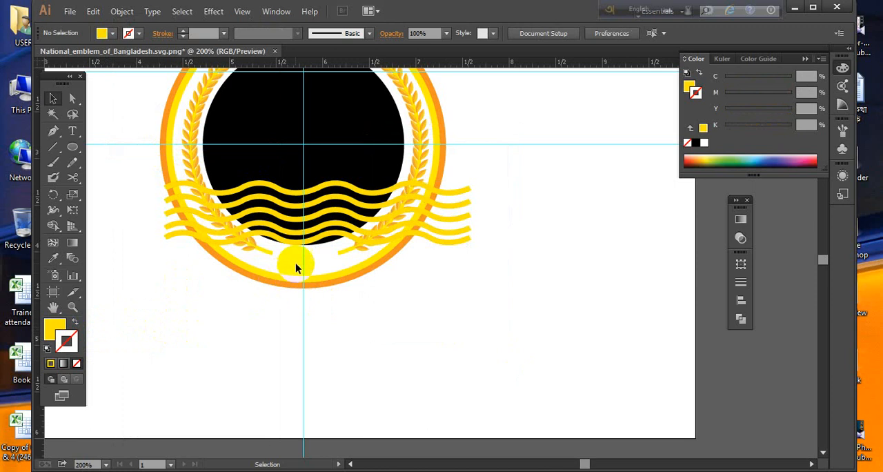
- Try making a clipping mask from the expanded waves and the black circle, and undo it
drag(298, 262, 312, 194)
right_click(313, 195)
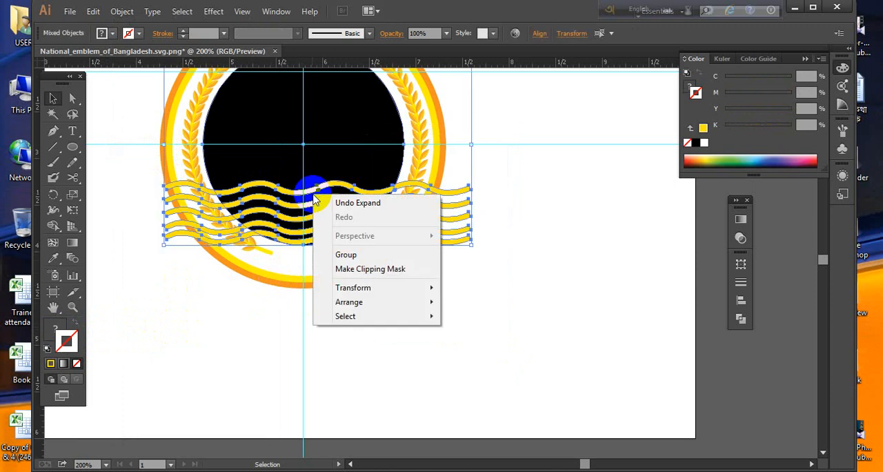
click(348, 271)
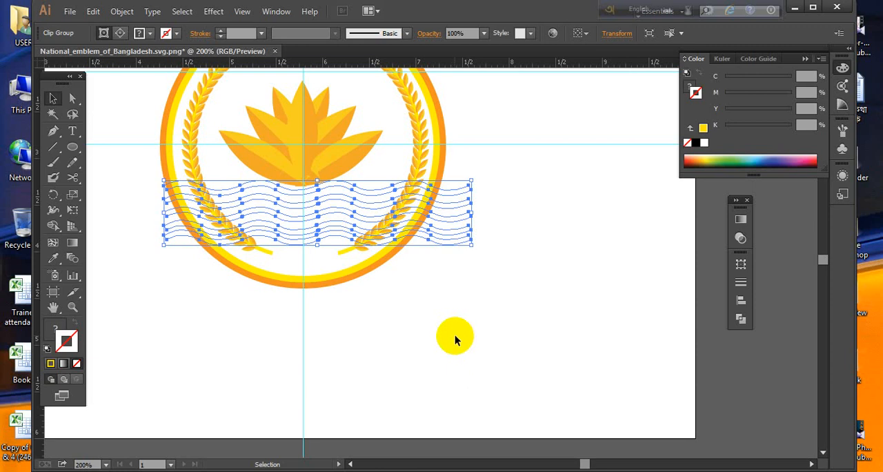
key(ctrl+z)
- Move the black circle and the waves together out of the emblem to the empty area on its left
drag(435, 321, 552, 326)
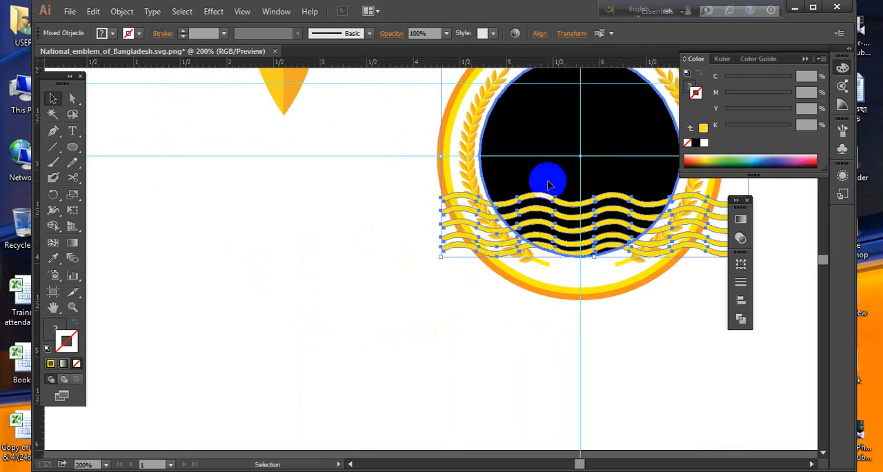
drag(548, 184, 255, 184)
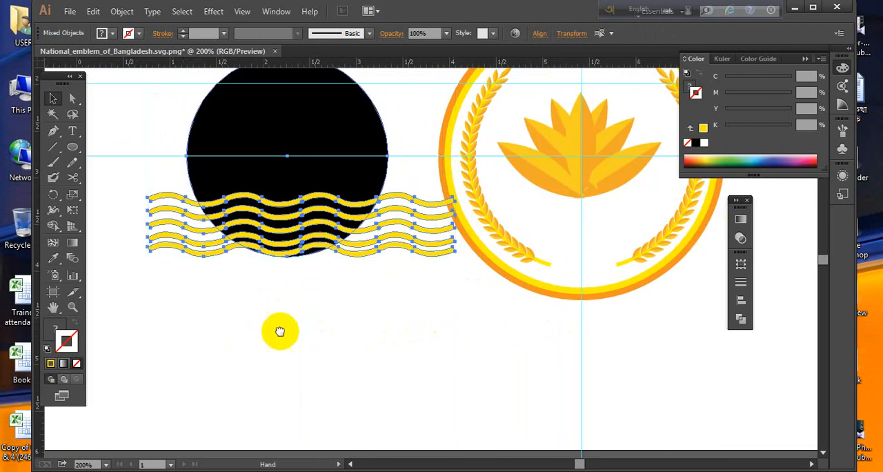
drag(280, 331, 331, 322)
drag(354, 200, 340, 196)
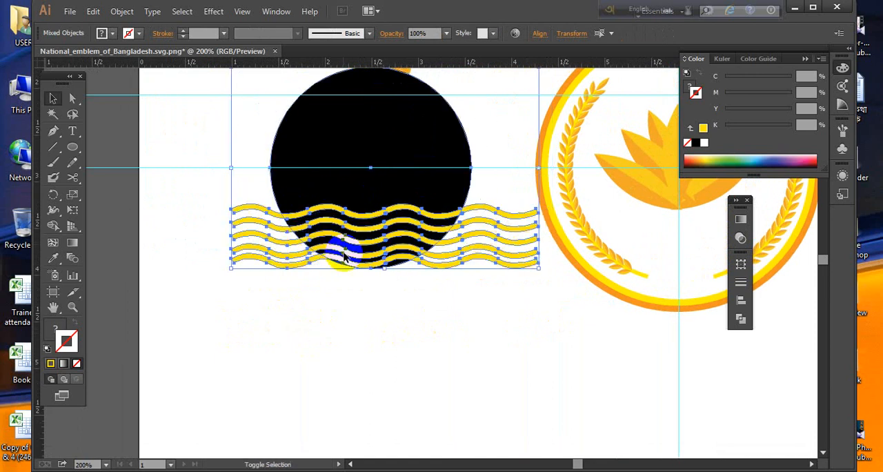
click(331, 334)
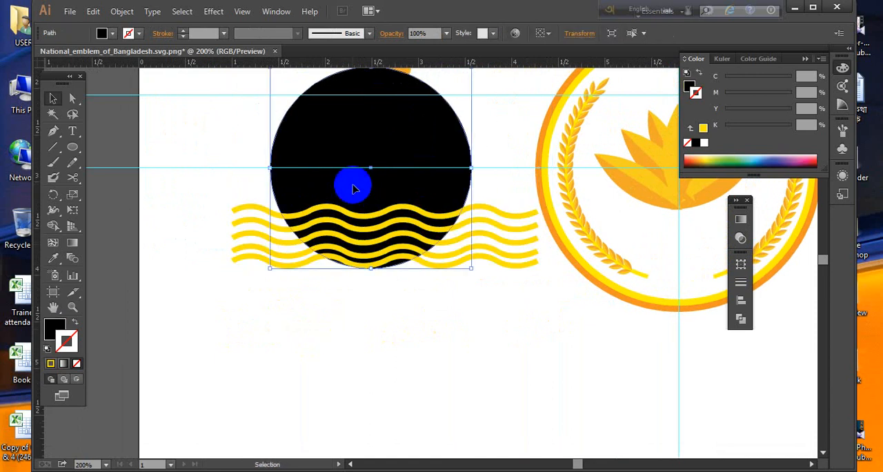
- Nudge the expanded wave group slightly left and down over the black circle, and ungroup it
click(387, 245)
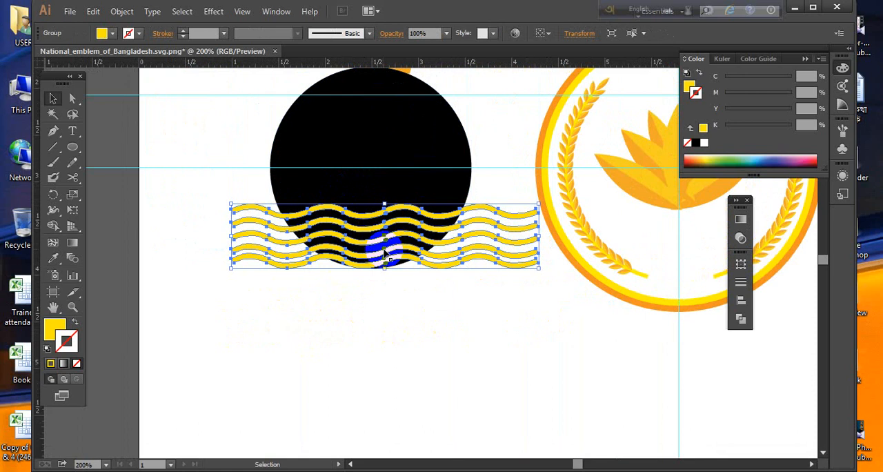
drag(384, 254, 380, 252)
right_click(381, 247)
click(426, 326)
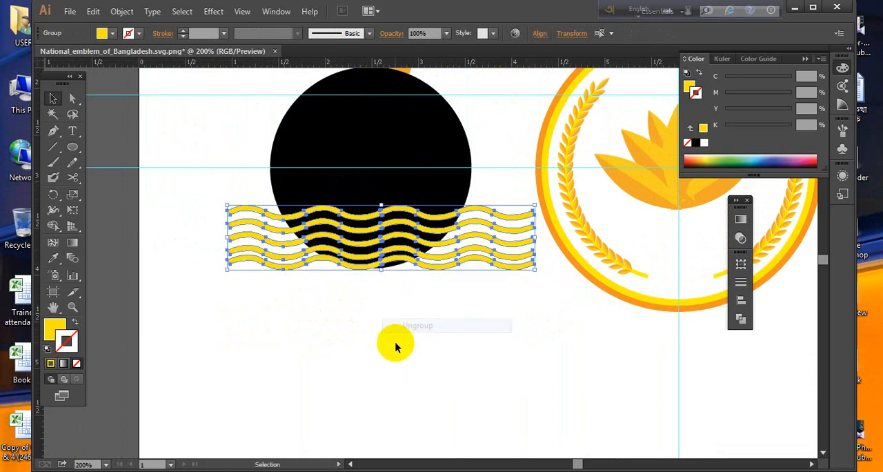
- Try making a clipping mask from the ungrouped waves and the black circle, and undo it
drag(329, 324, 369, 204)
right_click(371, 205)
click(417, 287)
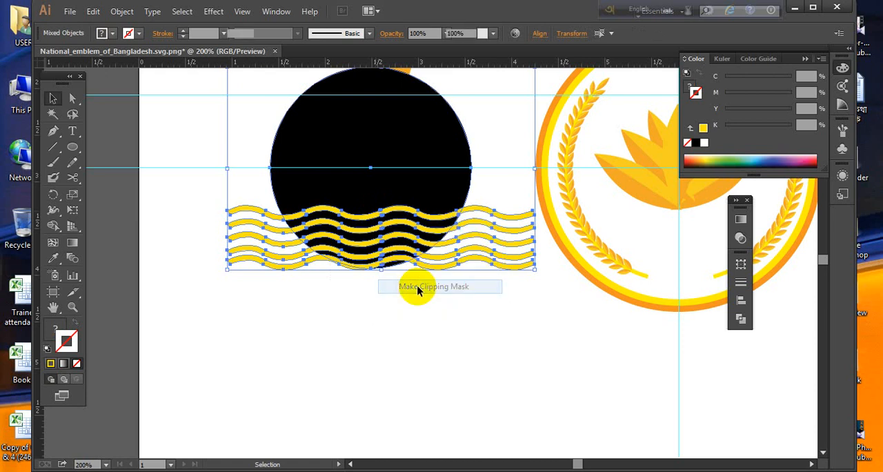
key(ctrl+z)
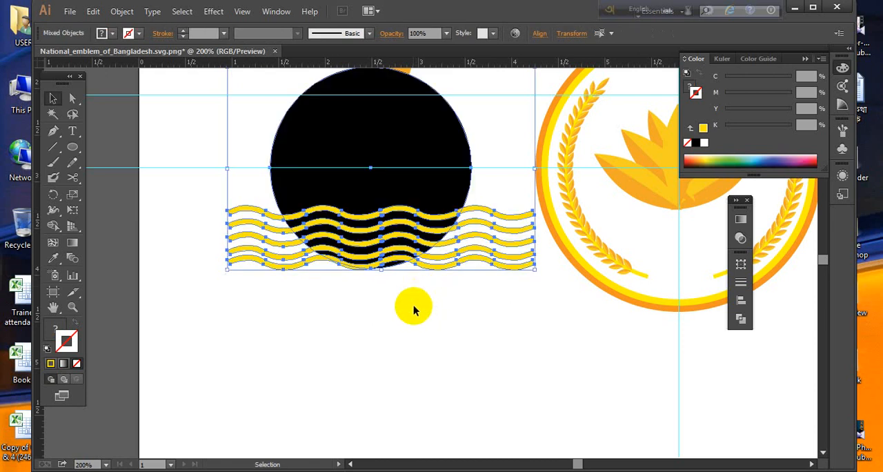
- Shift the black circle slightly down and to the left behind the waves
click(414, 307)
mouse_move(387, 239)
mouse_down()
mouse_move(403, 242)
mouse_move(389, 241)
mouse_up()
click(399, 312)
drag(398, 169, 390, 178)
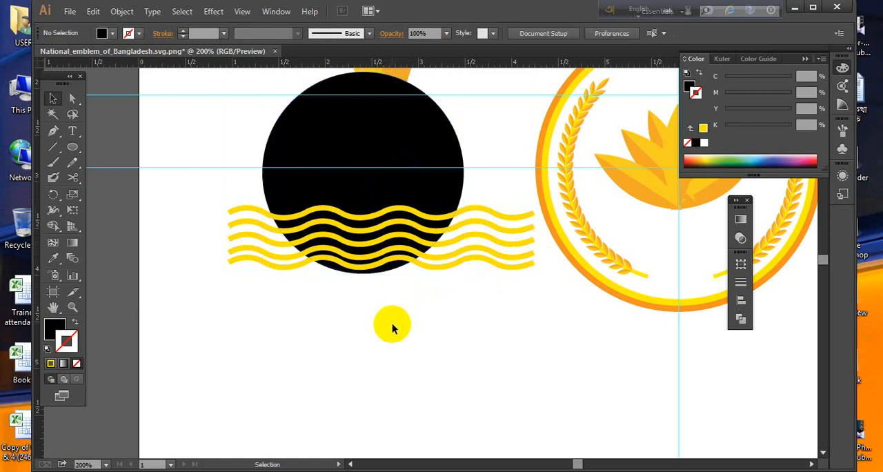
- Try making a clipping mask from the repositioned black circle and the waves, and undo it
drag(404, 321, 313, 188)
right_click(364, 197)
click(411, 270)
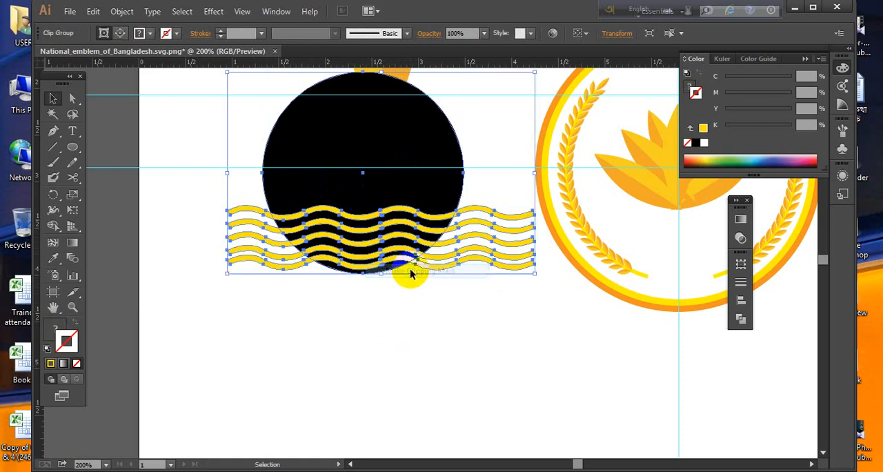
key(ctrl+z)
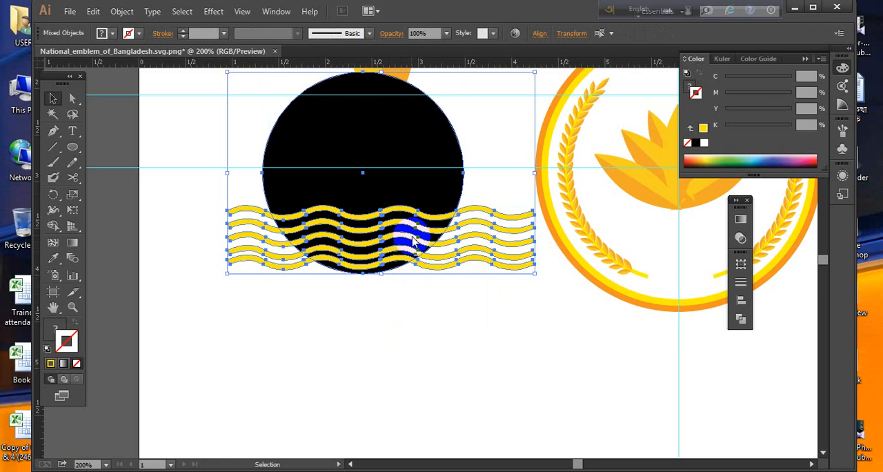
- Ungroup the remaining wave group once more
right_click(411, 237)
click(376, 302)
right_click(444, 246)
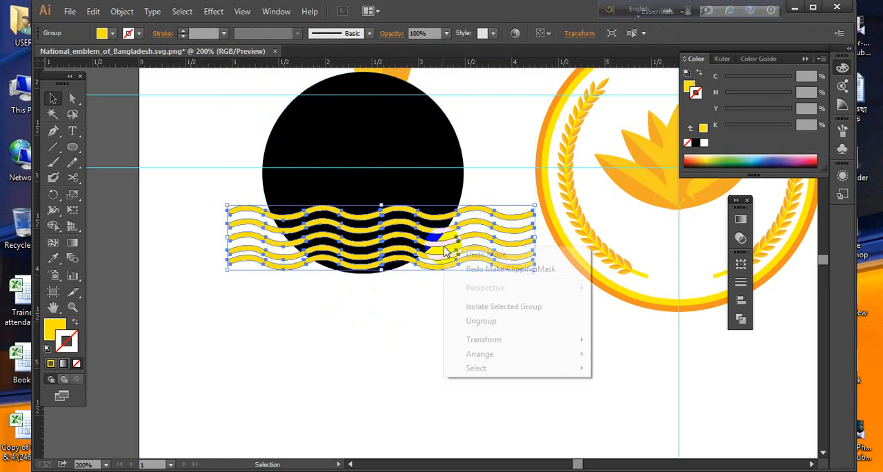
click(494, 321)
- Try making a clipping mask from the further ungrouped waves and the black circle, and undo it
drag(449, 316, 306, 187)
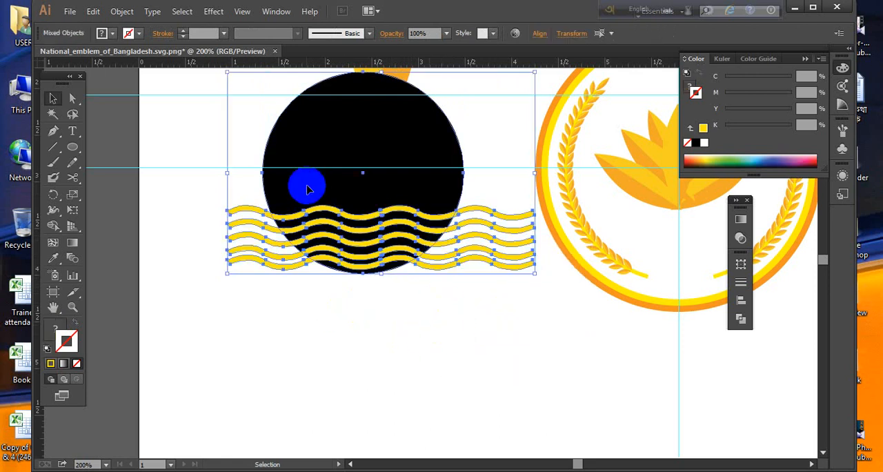
right_click(308, 189)
click(372, 260)
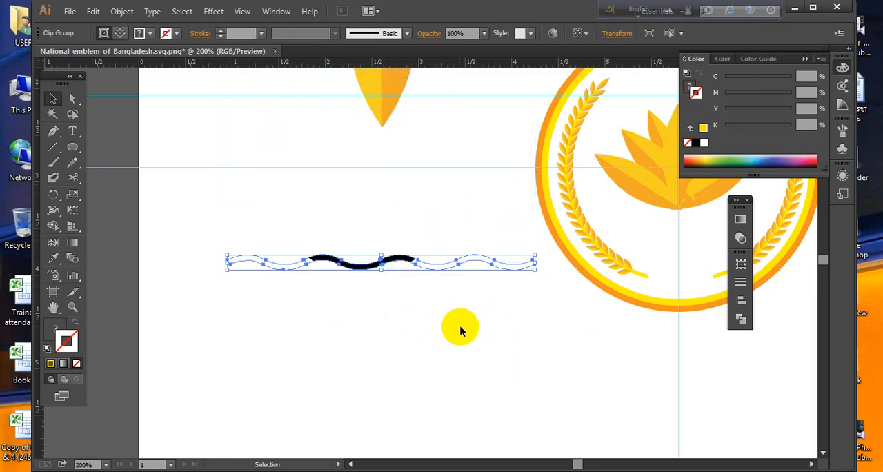
key(ctrl+z)
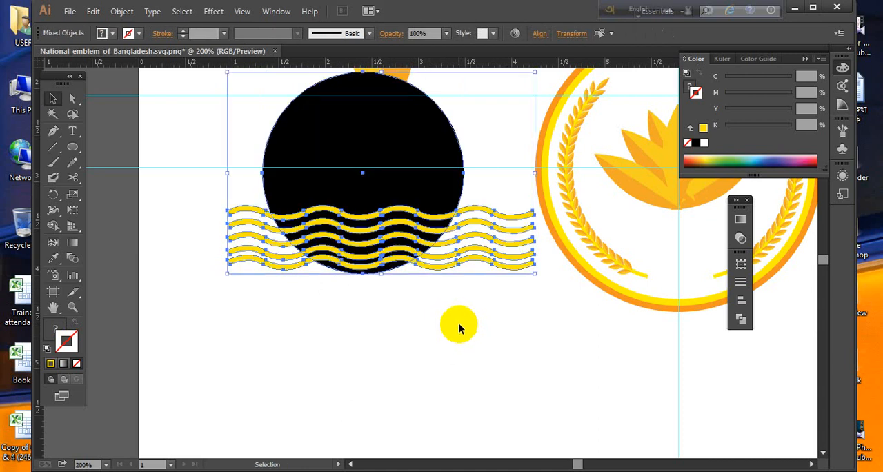
- Bring the black circle to the front, above the waves
click(447, 320)
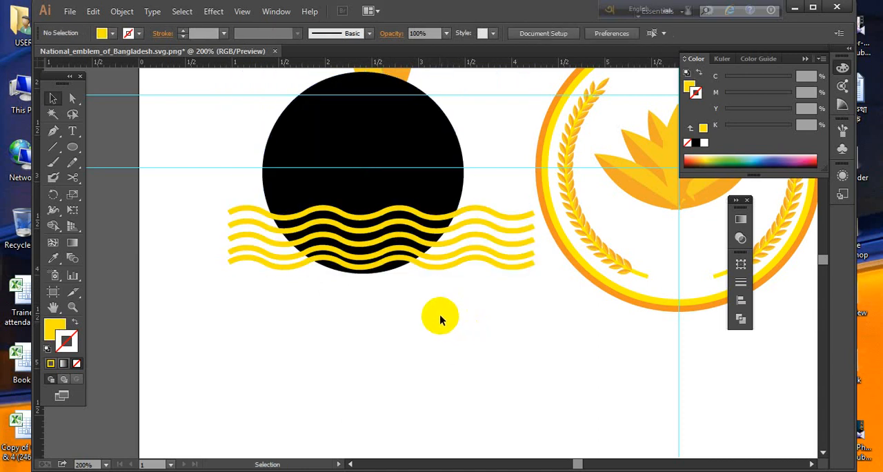
click(409, 170)
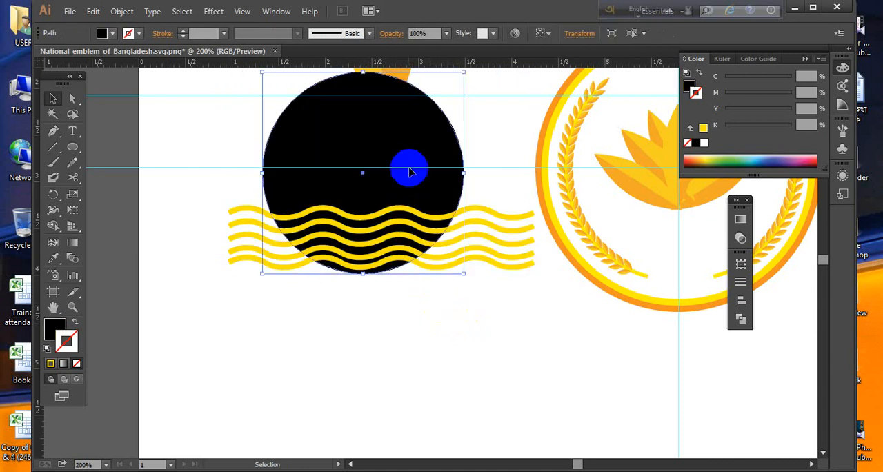
right_click(409, 171)
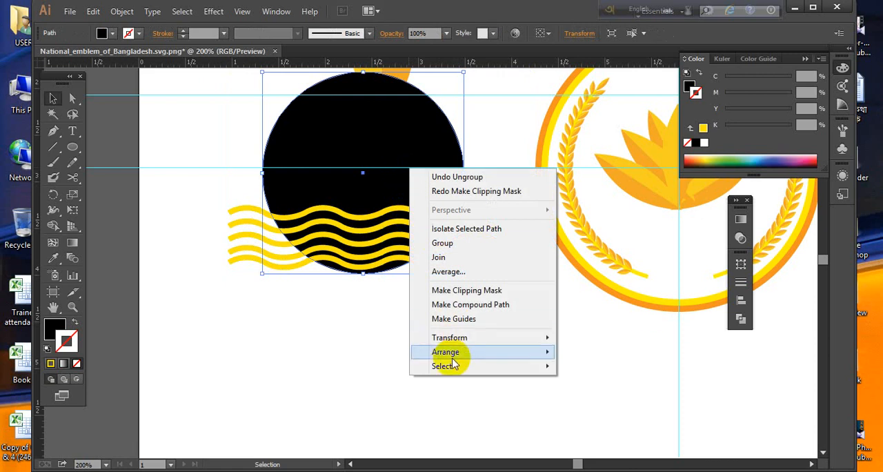
mouse_move(451, 358)
click(587, 352)
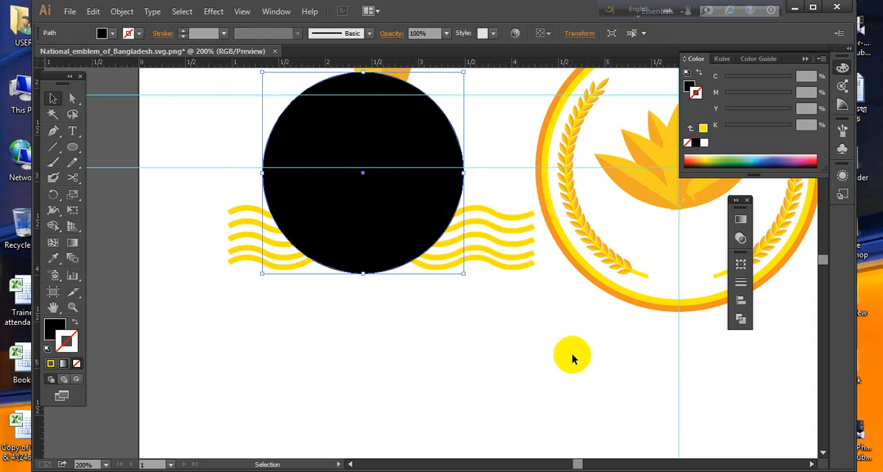
- Make a clipping mask that trims the waves to the shape of the black circle
drag(449, 315, 321, 211)
right_click(336, 200)
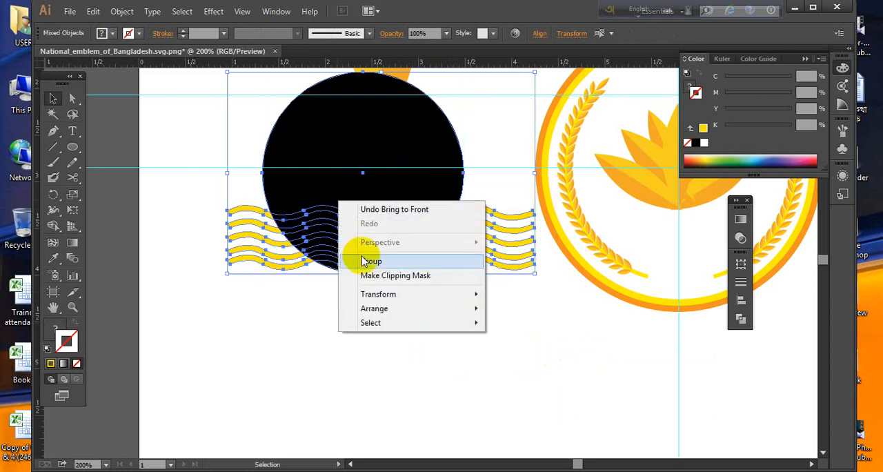
click(396, 277)
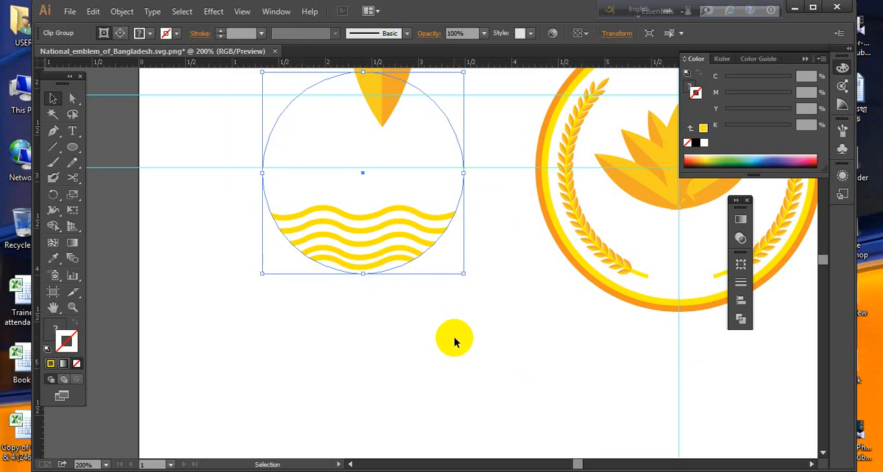
click(447, 346)
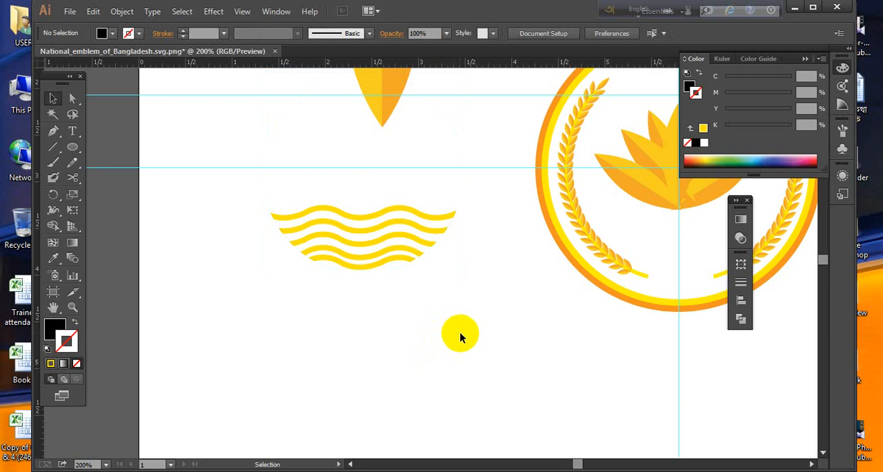
- Move the clipped waves back into the emblem below the water lily, centering their circle on the guides
drag(416, 354, 294, 389)
click(278, 293)
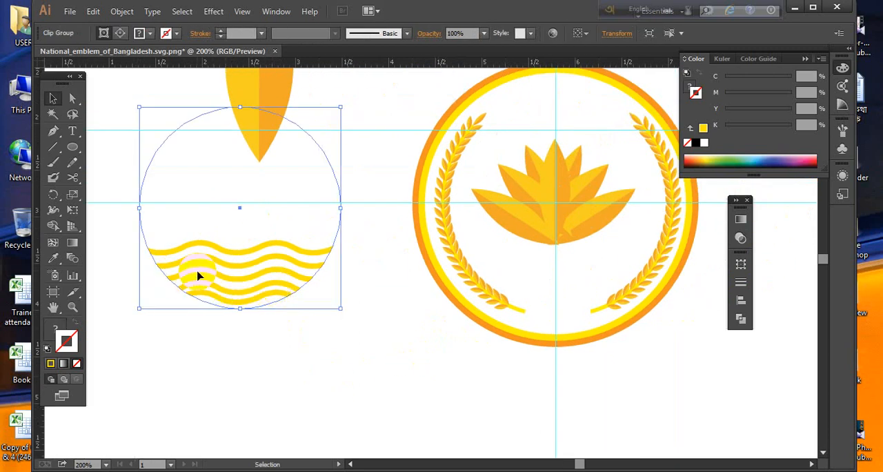
drag(198, 274, 513, 269)
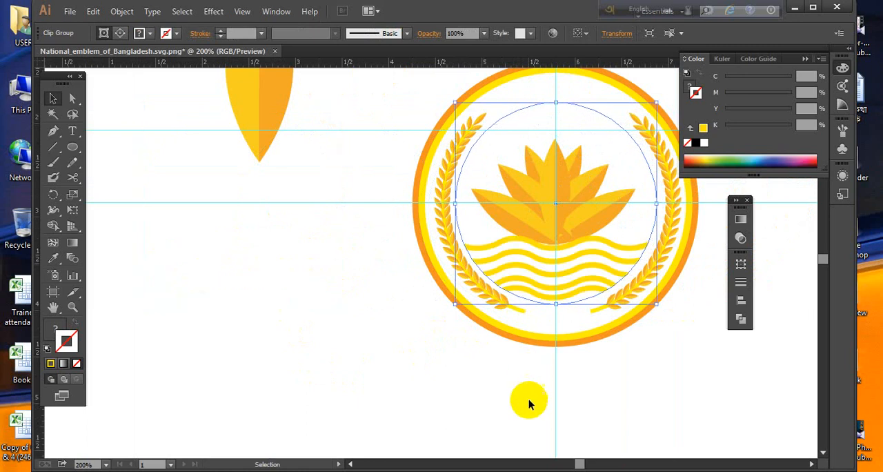
- Nudge the water lily slightly upward above the waves and compare the emblem with the reference picture
click(523, 426)
drag(616, 417, 595, 418)
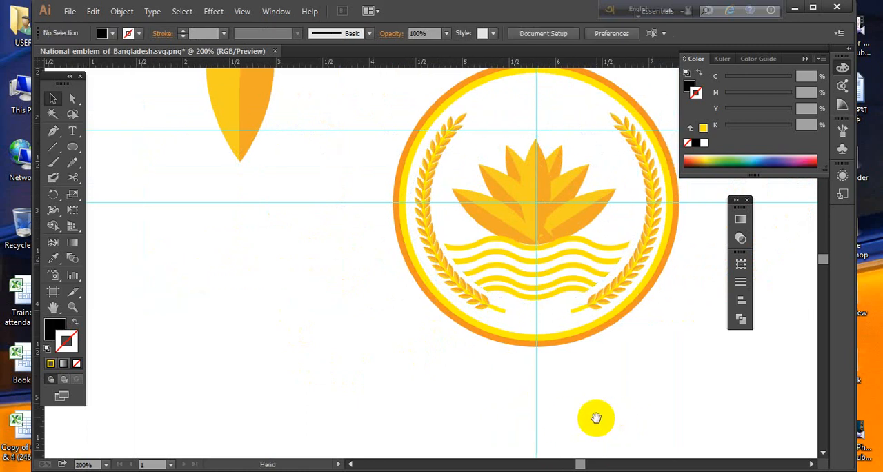
click(548, 224)
drag(545, 220, 545, 218)
click(610, 414)
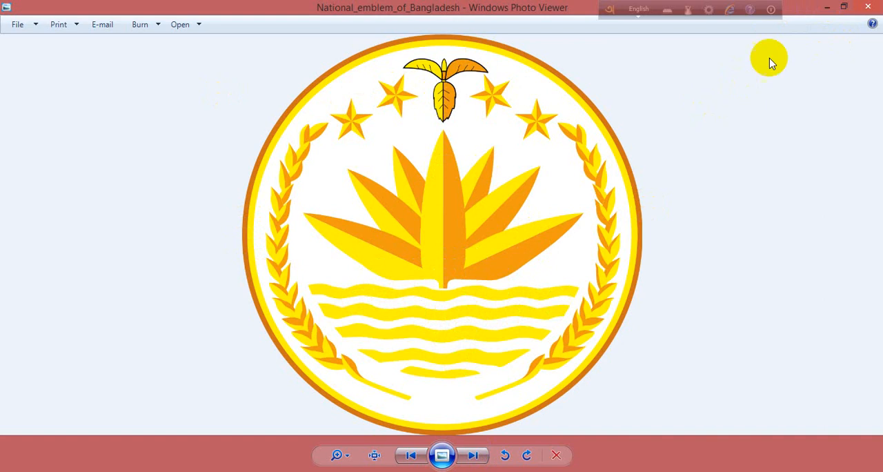
click(826, 8)
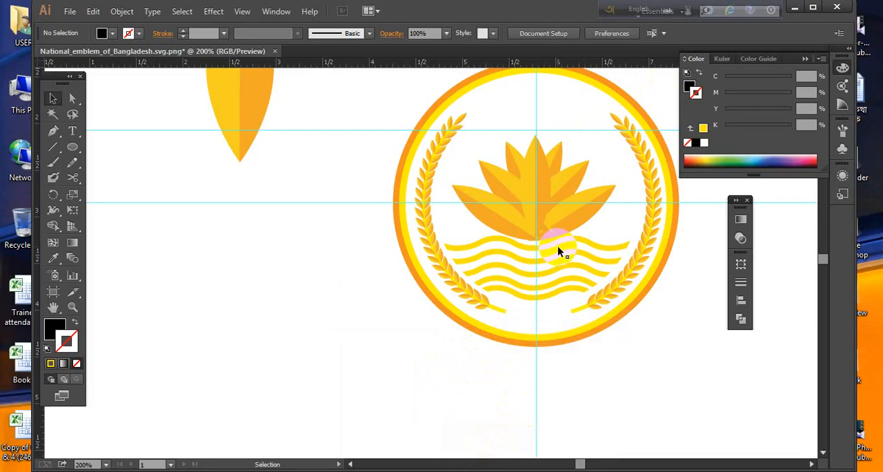
- Ungroup the water lily so its central petal and side petals are separate
click(564, 222)
drag(484, 142, 599, 256)
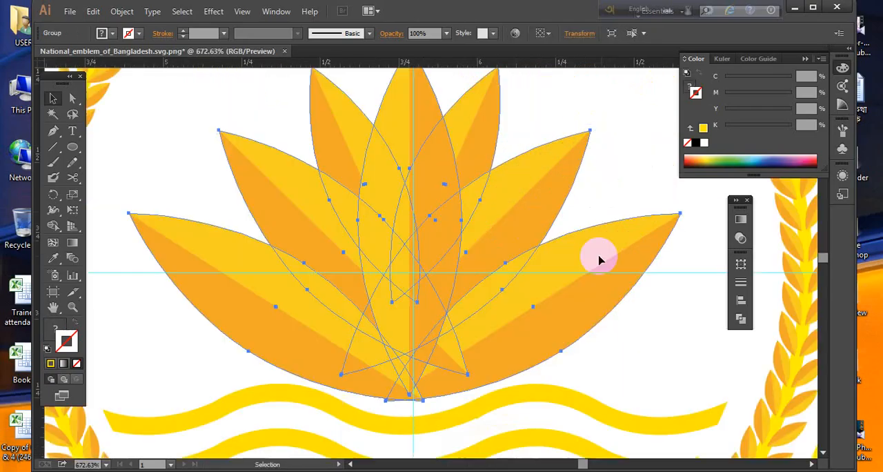
scroll(480, 290, down, 3)
right_click(478, 243)
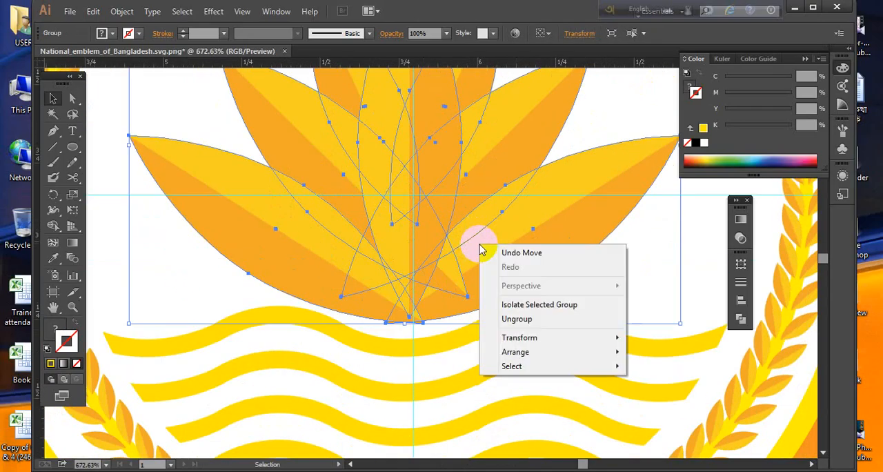
click(532, 318)
- Move the water lily out of the emblem onto the empty area to the right of the rings
key(ctrl+minus)
key(ctrl+minus)
key(ctrl+minus)
key(ctrl+minus)
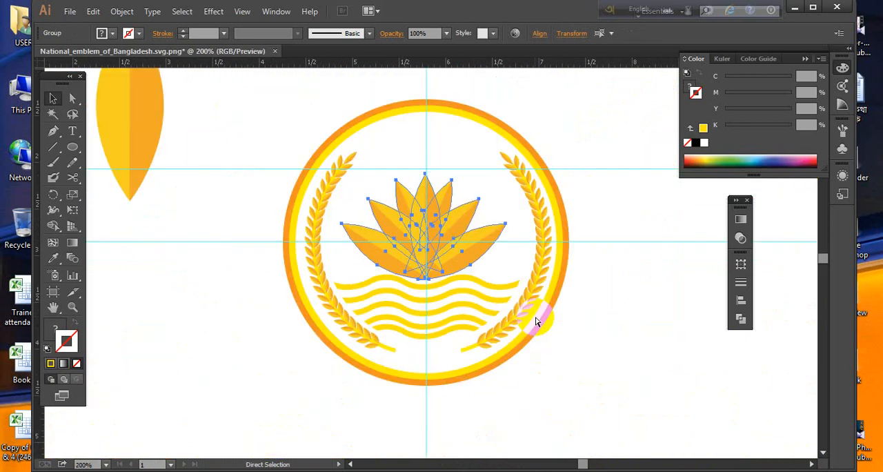
key(ctrl+minus)
drag(463, 253, 642, 258)
click(659, 308)
- Hide the water lily's central petal
key(ctrl+space)
drag(544, 194, 642, 336)
click(513, 247)
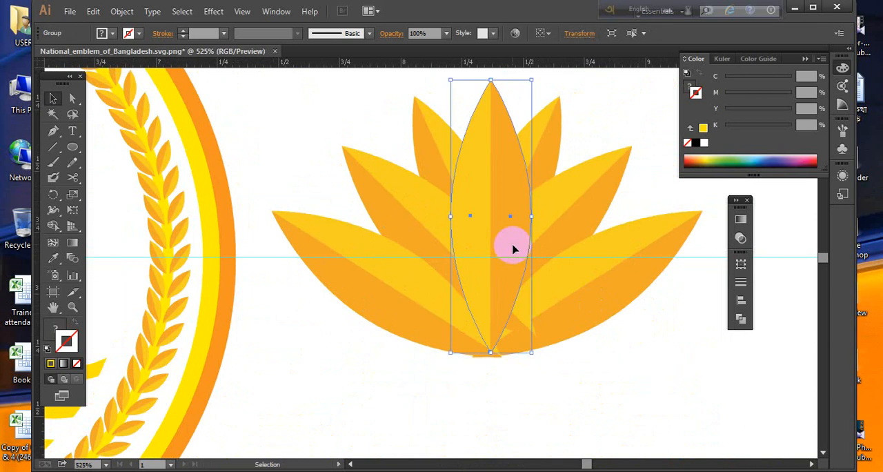
key(a)
key(Delete)
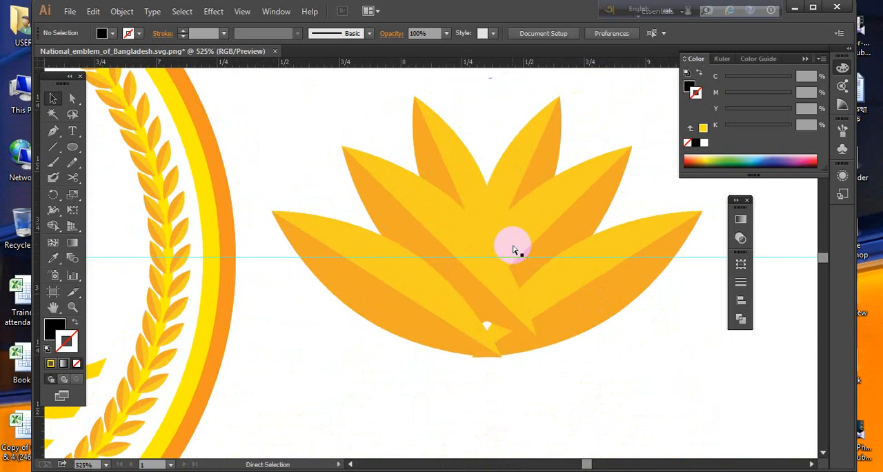
- Ungroup the lily's left-hand petals and delete all three of them
key(v)
click(485, 275)
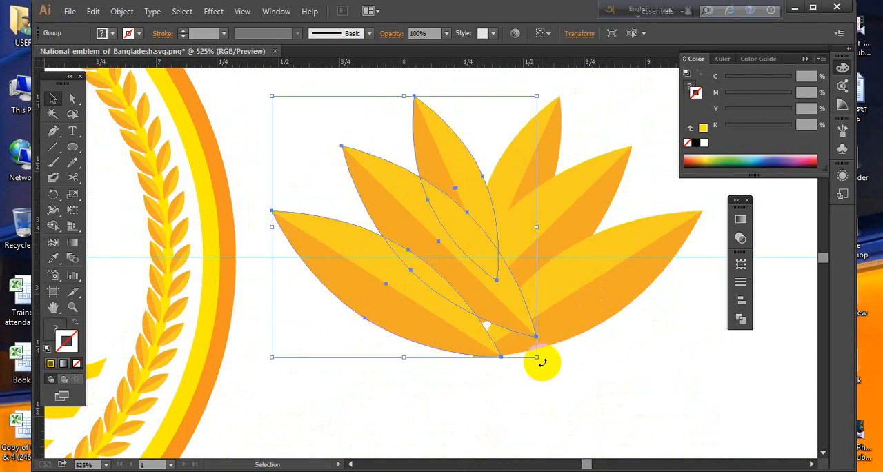
click(550, 370)
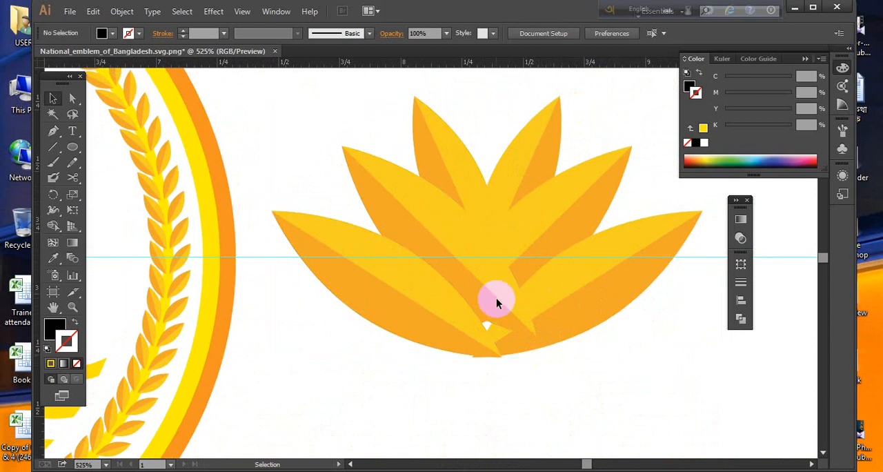
click(492, 296)
right_click(479, 253)
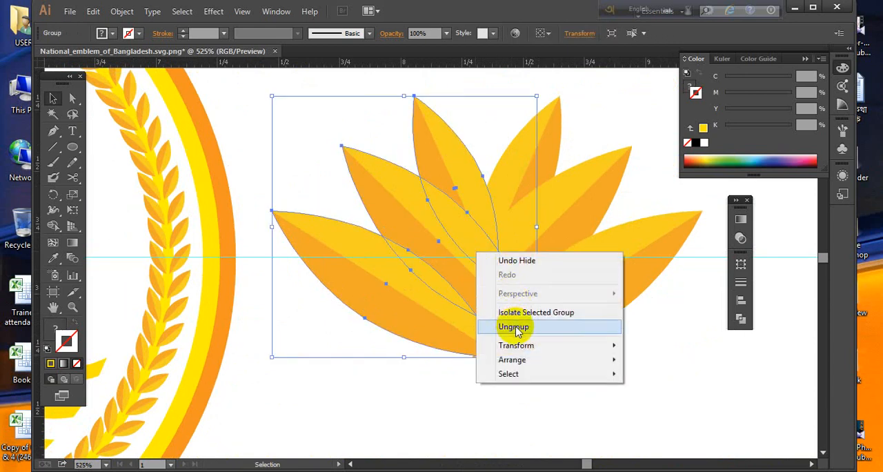
click(513, 327)
key(Delete)
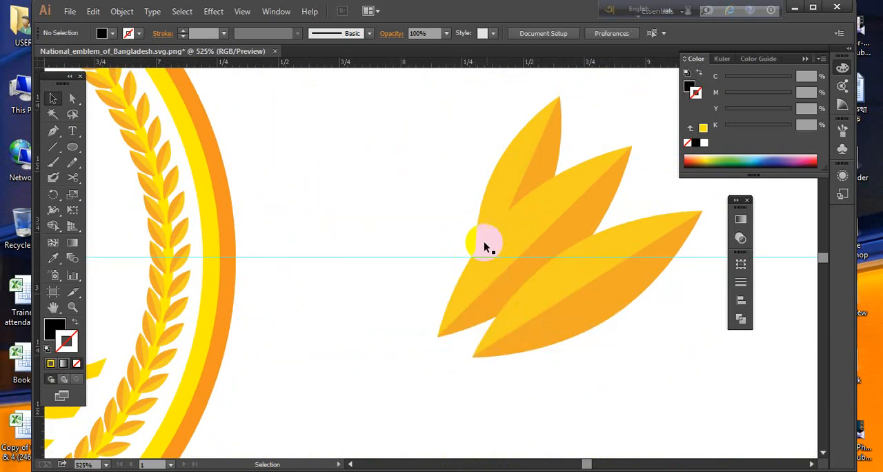
- Ungroup the three right-hand petals and shorten the middle one by moving its lower tip up and inward
click(509, 244)
right_click(516, 245)
click(554, 319)
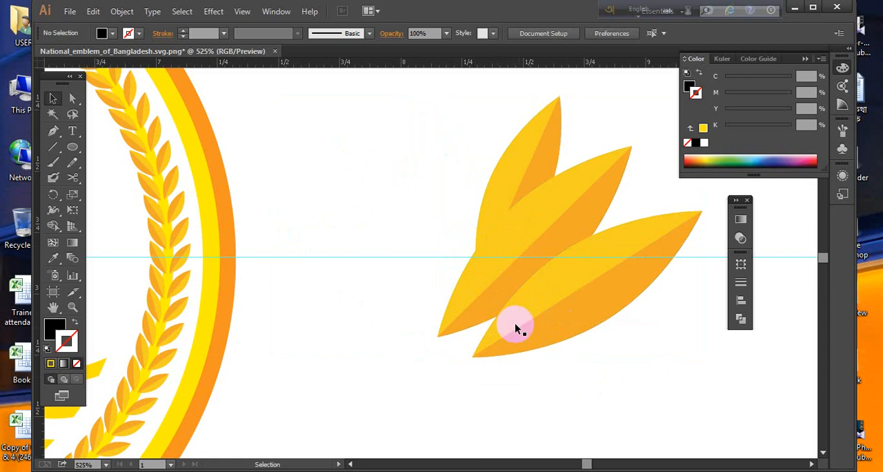
click(481, 312)
click(73, 98)
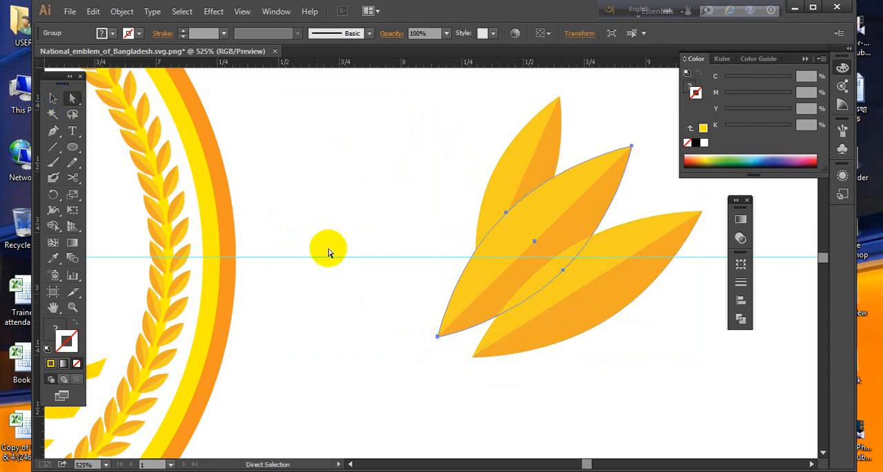
drag(415, 318, 482, 304)
click(558, 388)
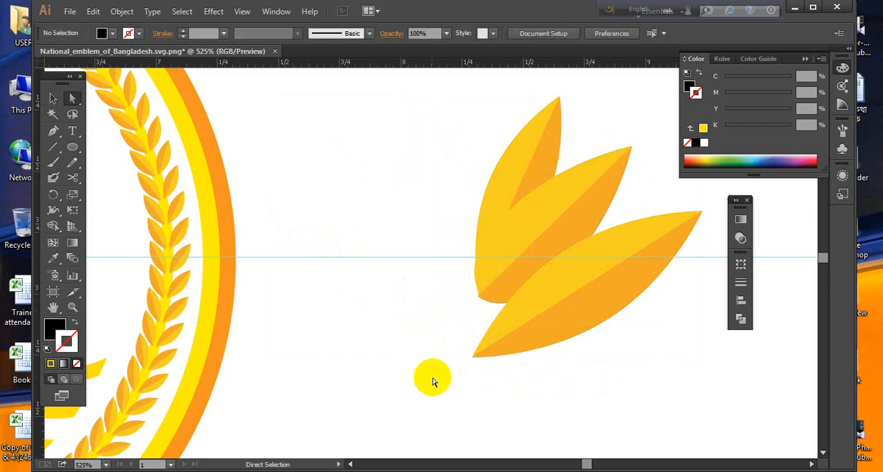
- Move the lower tip of the lowest right-hand petal slightly up and inward to shorten its base
drag(448, 383, 488, 351)
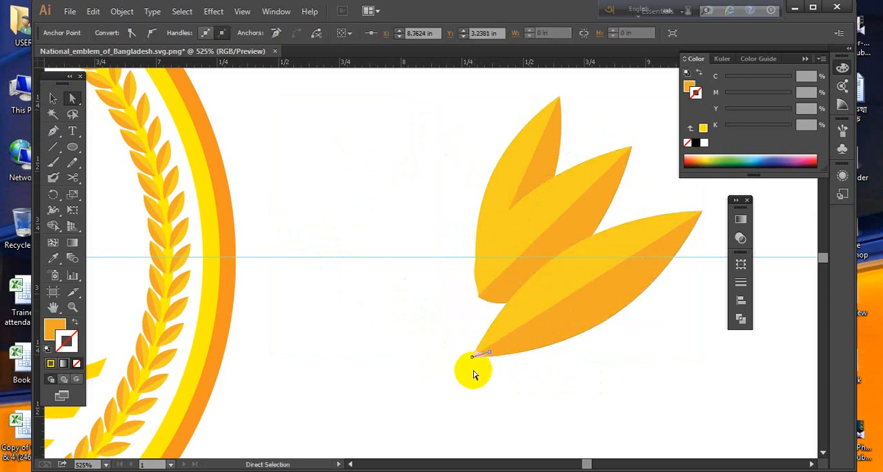
click(454, 384)
key(ctrl+z)
drag(446, 380, 493, 343)
click(517, 386)
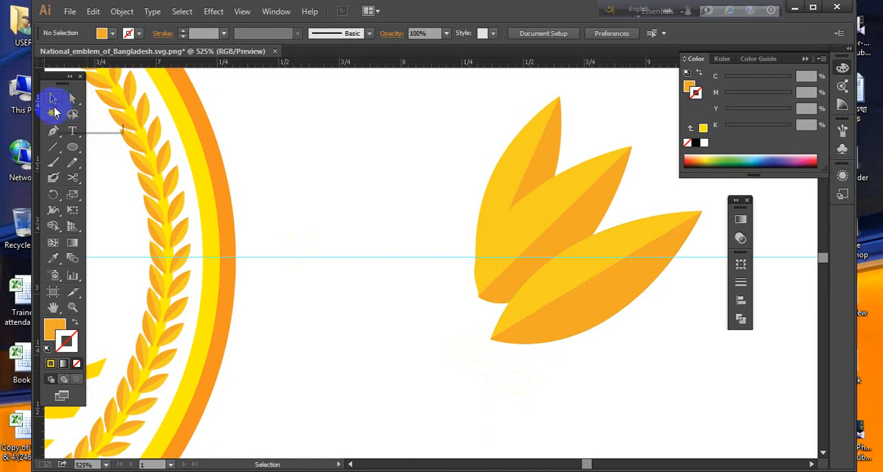
- Show the hidden central petal again and group the three right-hand petals
key(ctrl+f)
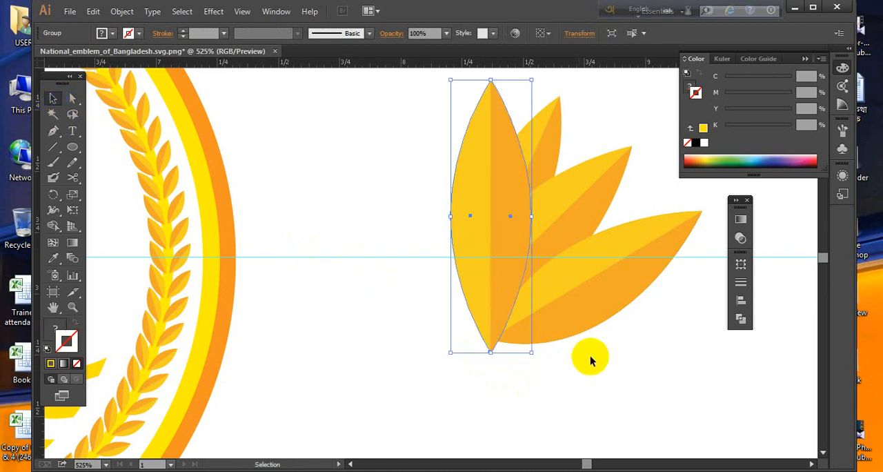
click(648, 388)
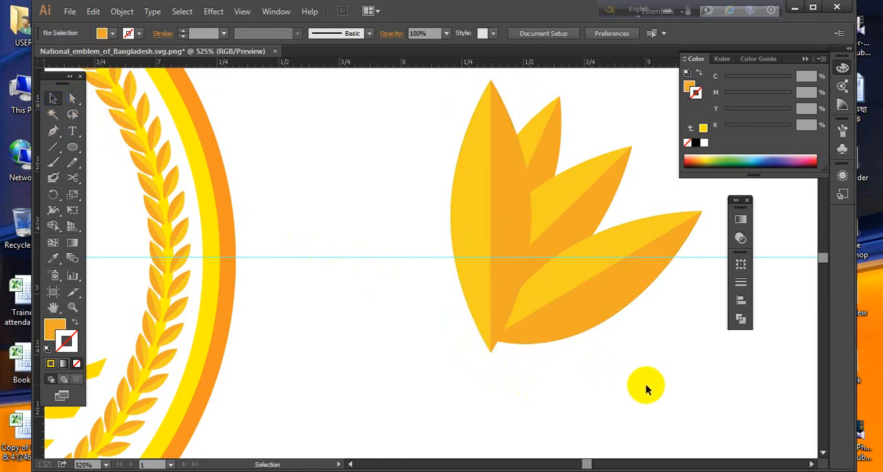
key(space)
drag(600, 253, 441, 239)
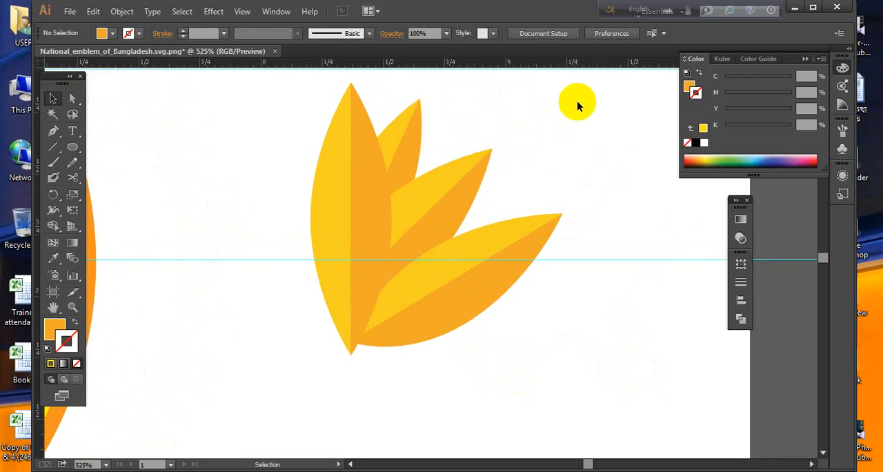
drag(577, 100, 411, 345)
right_click(442, 198)
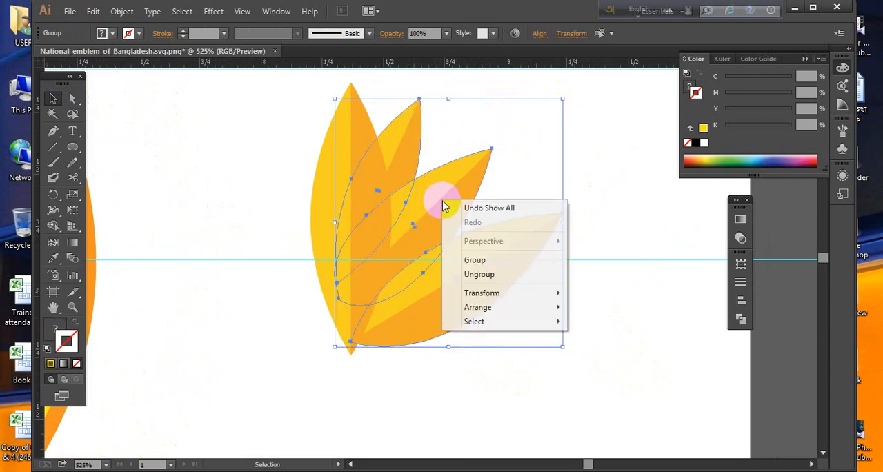
click(482, 262)
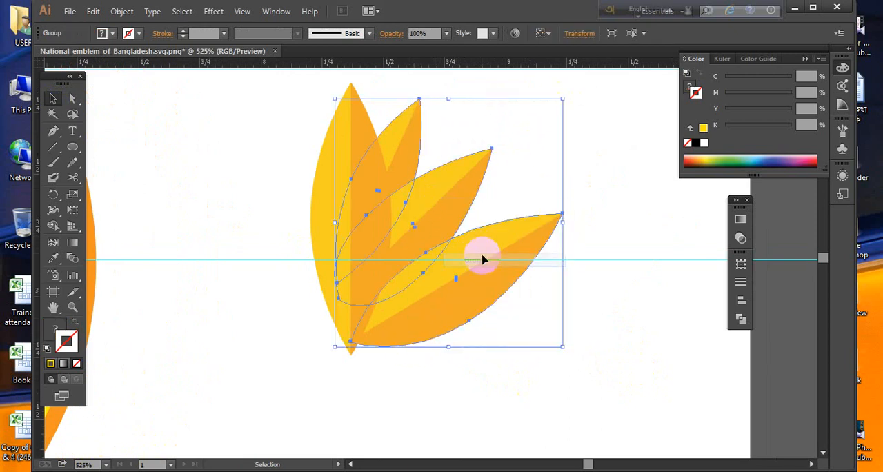
- Reflect a copy of the right petal group across the vertical axis, place it left of the central petal, and check the reference picture
right_click(480, 254)
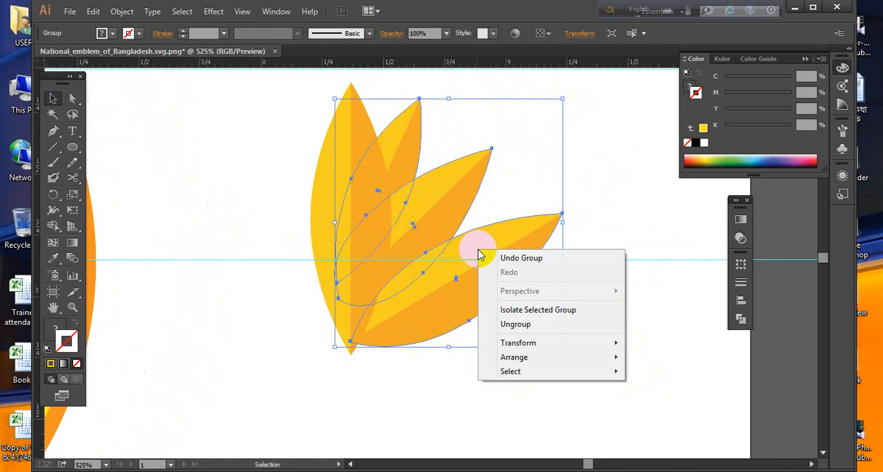
mouse_move(522, 341)
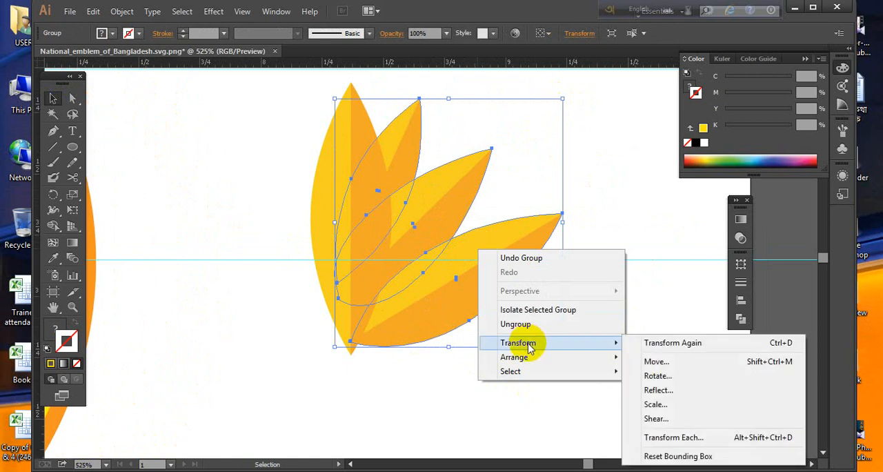
click(656, 390)
click(604, 314)
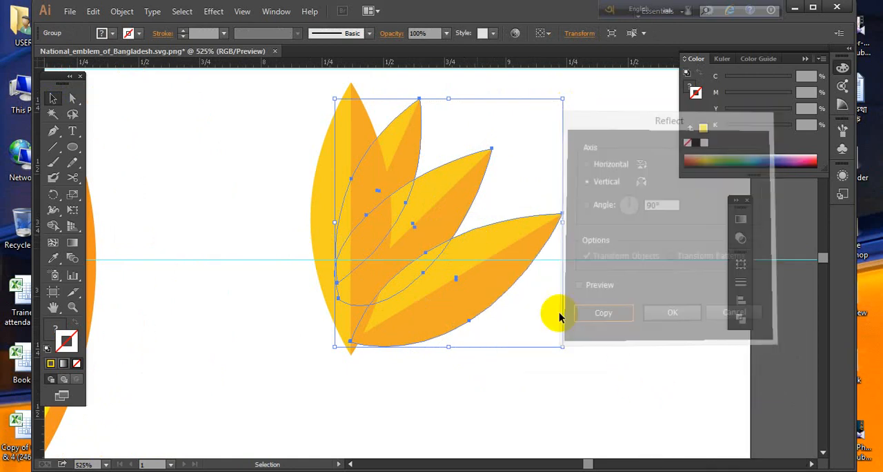
drag(477, 274, 319, 253)
click(544, 402)
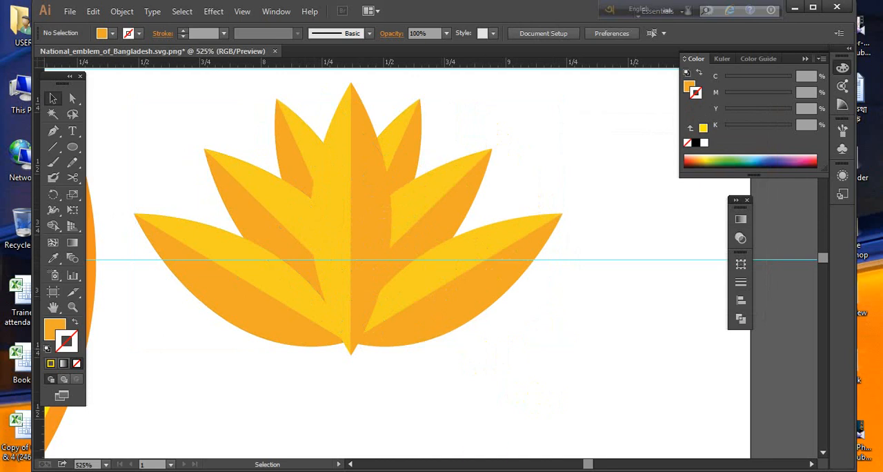
click(453, 470)
click(454, 470)
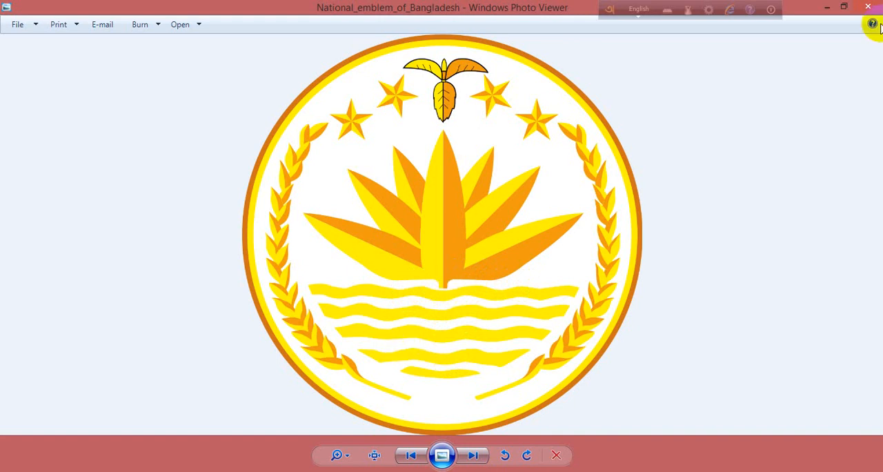
click(822, 7)
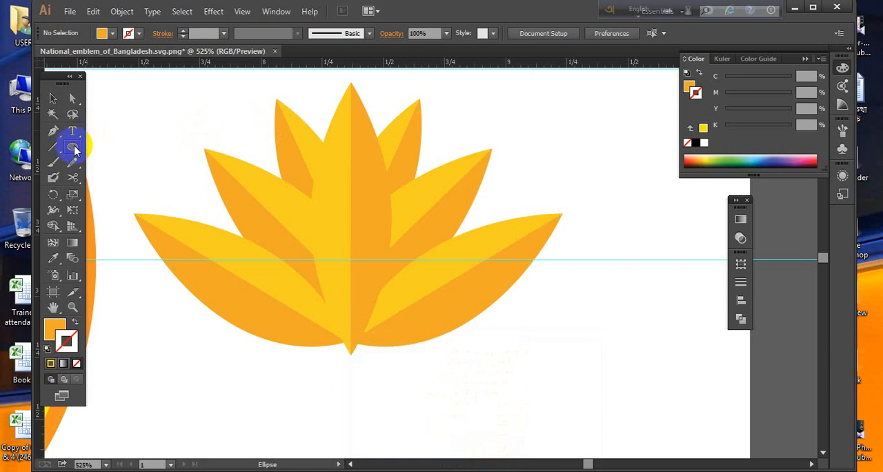
- Try nudging the central petal upward at the lily's base, and move it back down
drag(76, 149, 118, 172)
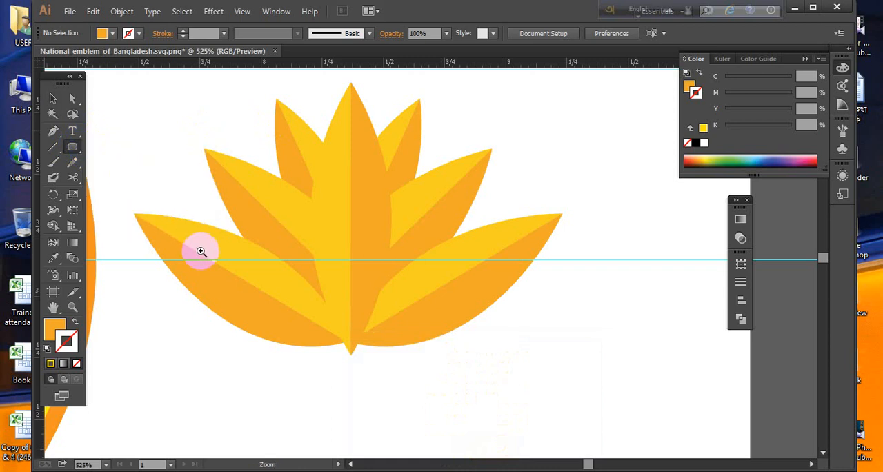
drag(201, 251, 433, 430)
click(50, 95)
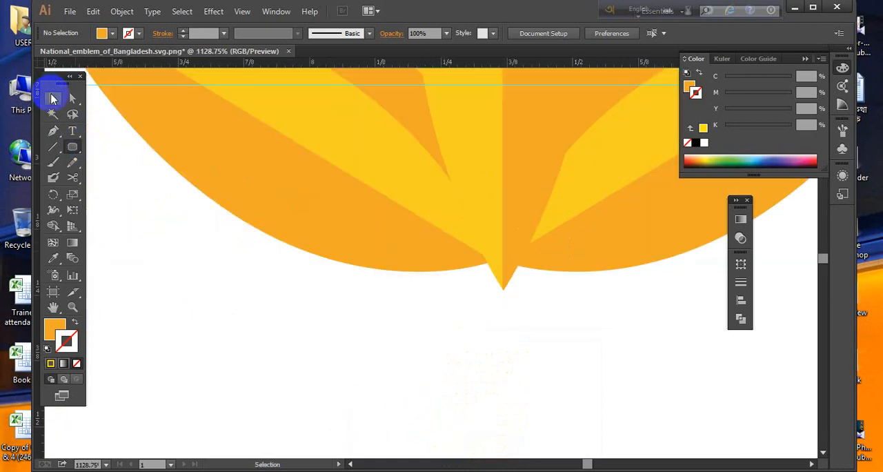
click(490, 191)
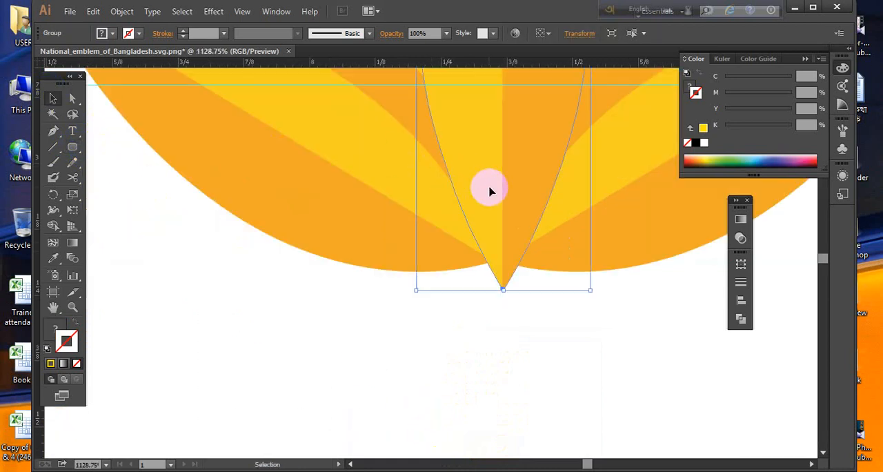
key(Up)
key(Up)
key(Down)
key(Down)
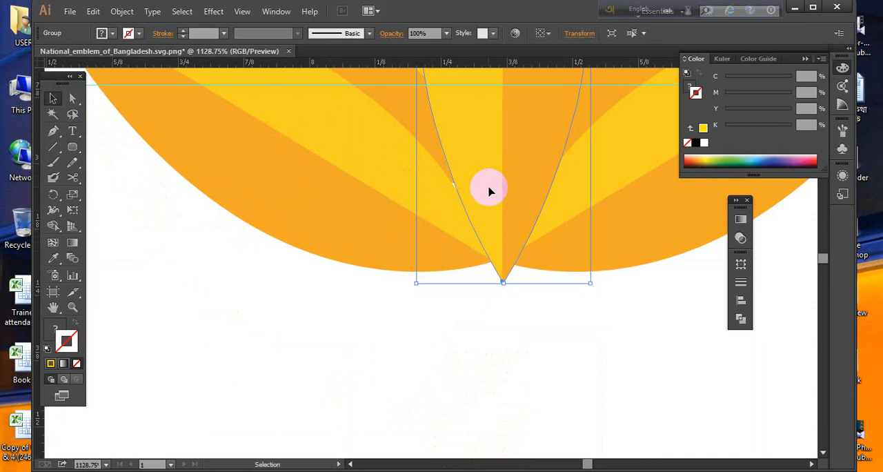
- Try drawing an orange rounded rectangle near the lily's base, and remove it
click(74, 145)
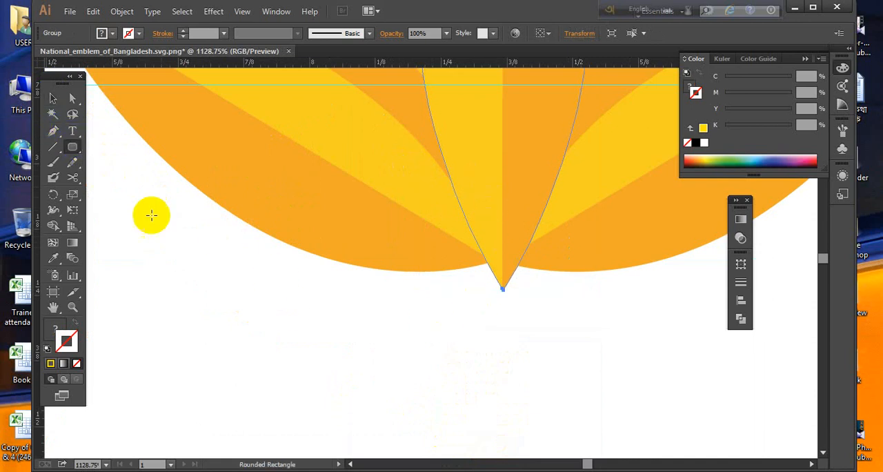
drag(203, 247, 569, 382)
drag(534, 359, 351, 256)
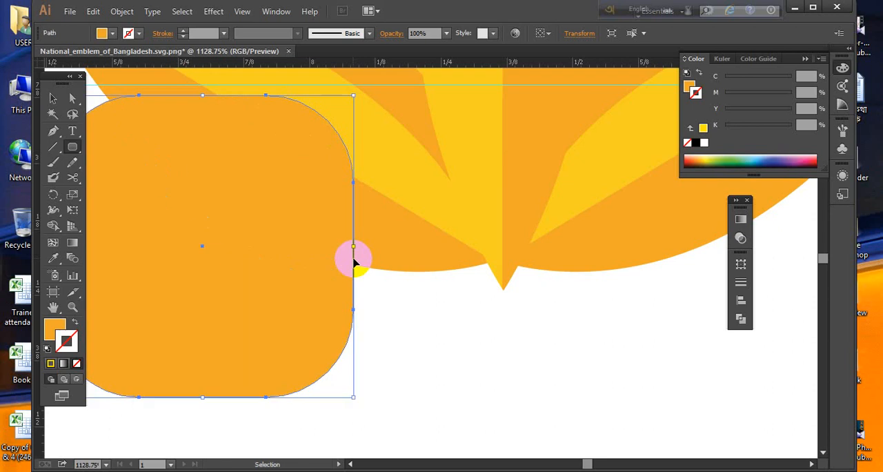
key(ctrl+minus)
key(ctrl+minus)
key(ctrl+minus)
key(Delete)
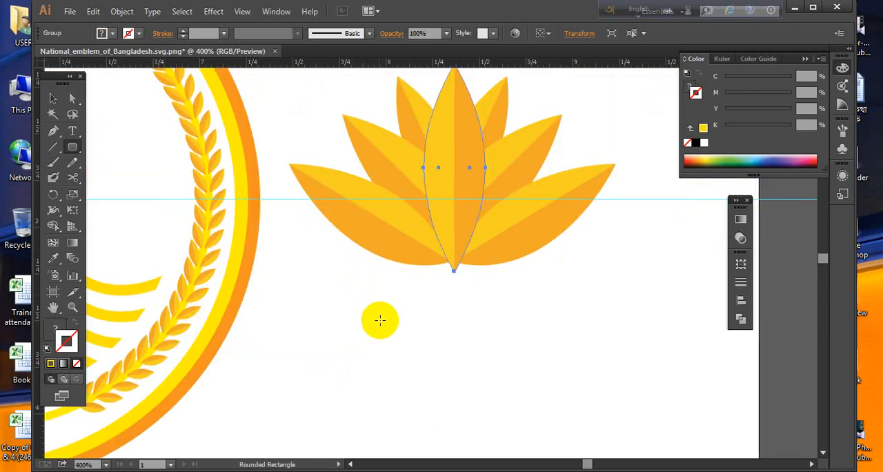
- Draw an orange rounded rectangle beside the lily's base and scale it down to a small square just below the petals
drag(375, 335, 624, 412)
click(51, 100)
click(508, 118)
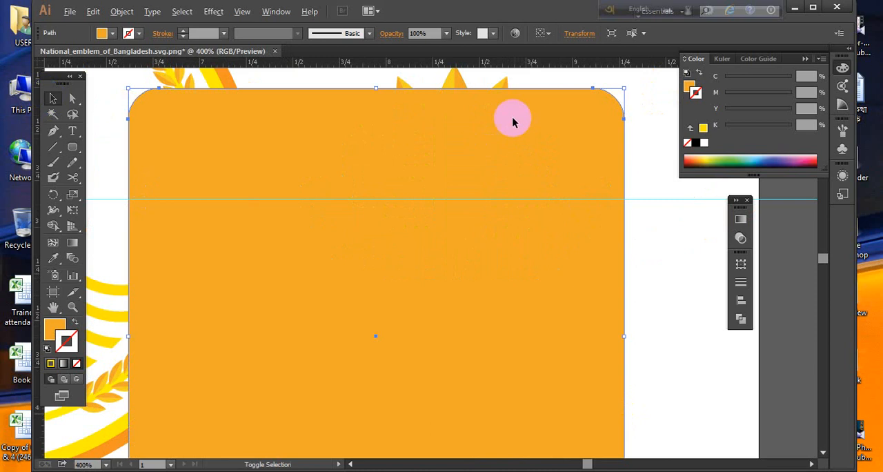
drag(622, 87, 422, 314)
drag(311, 206, 522, 375)
drag(386, 337, 438, 272)
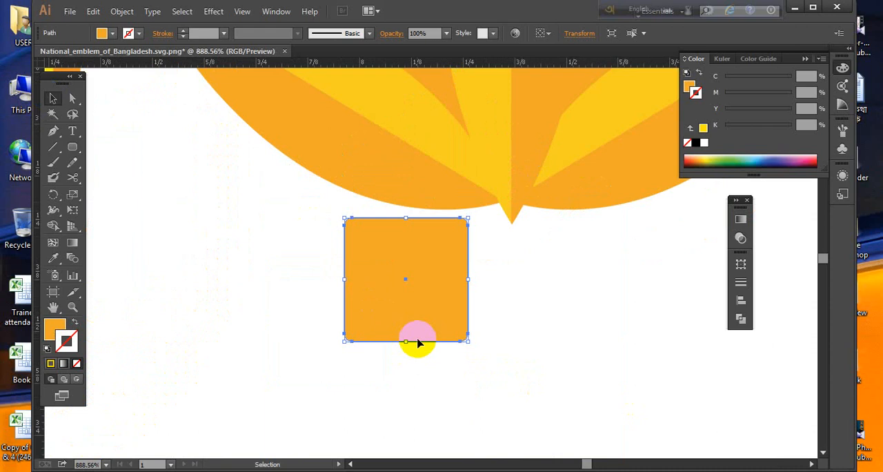
- Try flattening the orange square into a thin bar and enlarging it, and undo both changes
drag(406, 342, 405, 243)
click(424, 282)
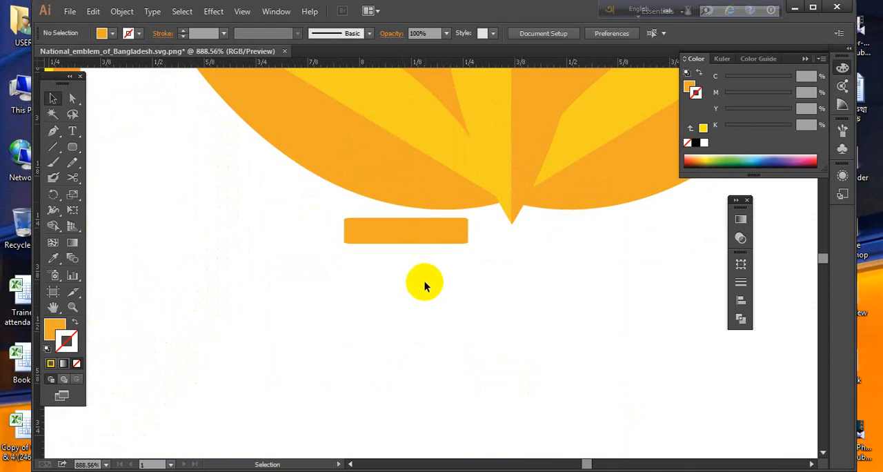
click(414, 232)
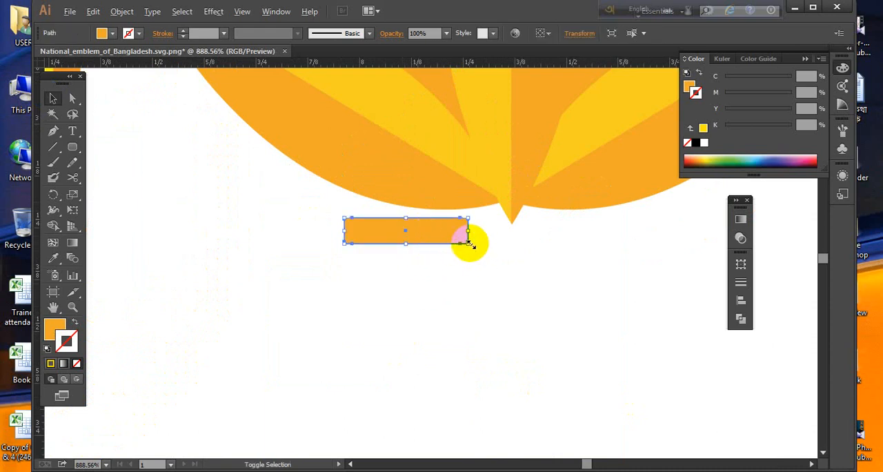
drag(474, 249, 492, 276)
click(492, 278)
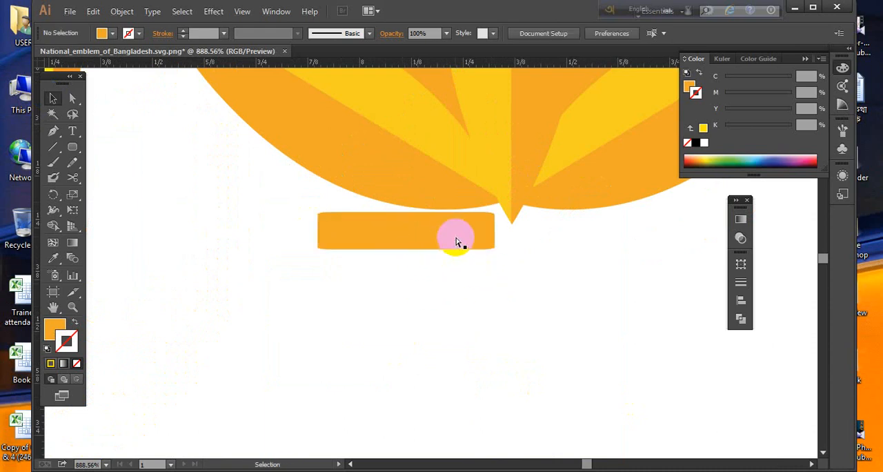
key(ctrl+z)
key(ctrl+z)
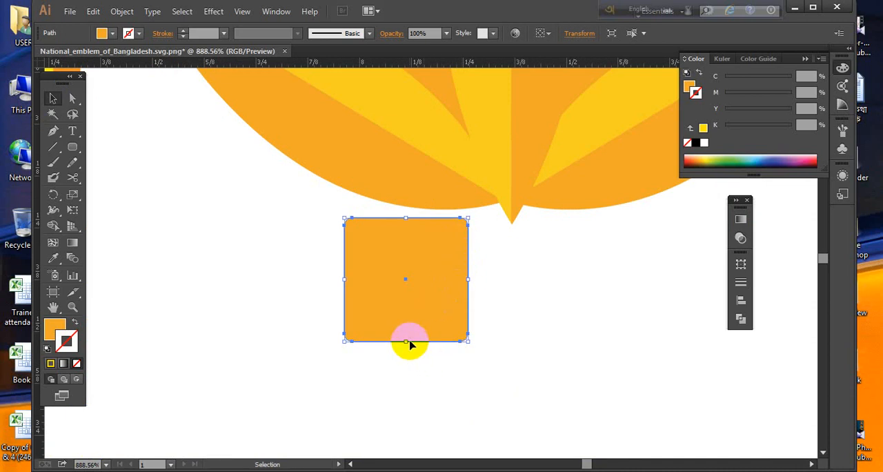
- Move the rounded square against the lily's base just left of the central petal's tip and fill it with white (ffffff)
drag(410, 344, 448, 323)
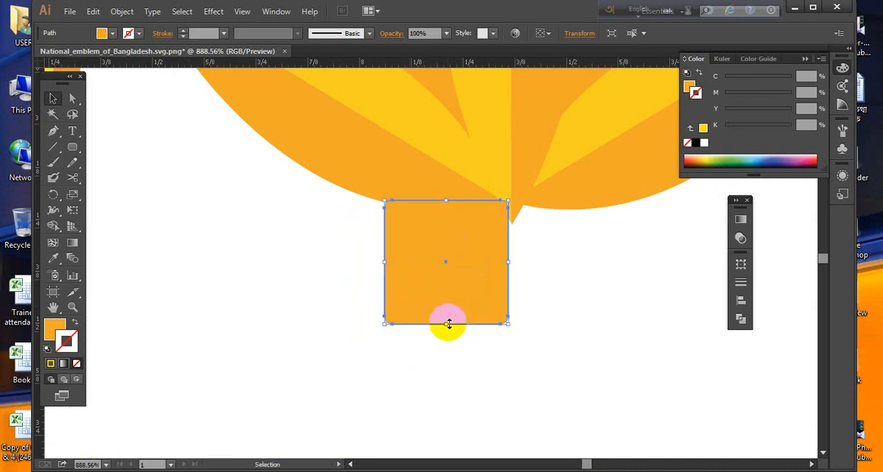
click(54, 329)
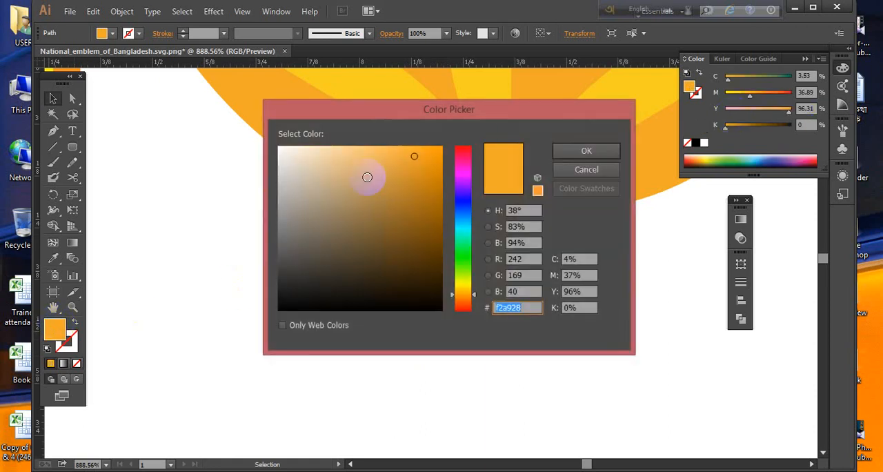
drag(349, 167, 256, 142)
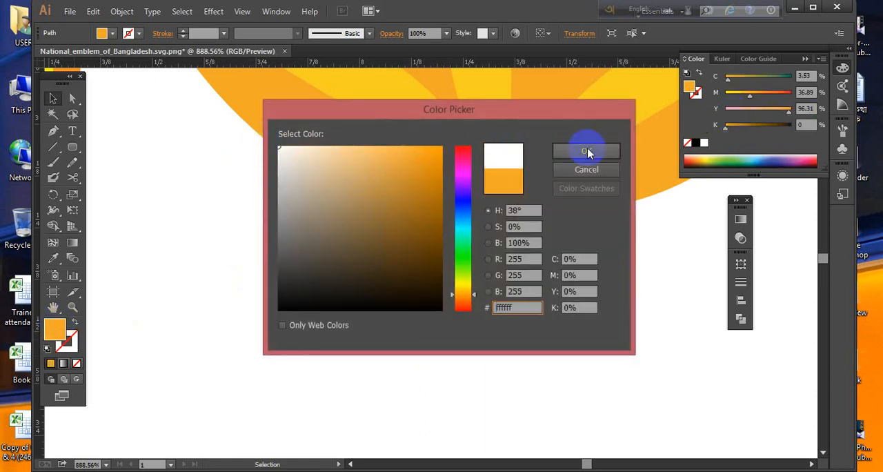
click(587, 151)
click(575, 317)
- Widen the white rounded square toward the left and nudge it slightly right against the central petal's tip
click(428, 258)
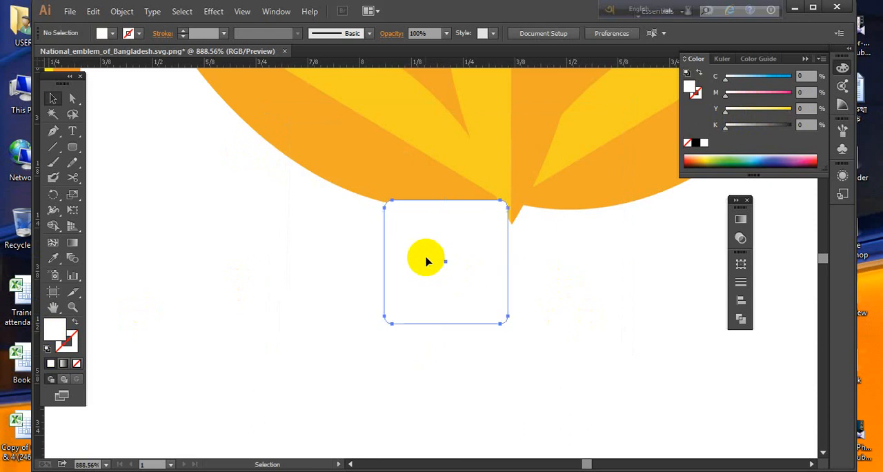
drag(388, 262, 369, 262)
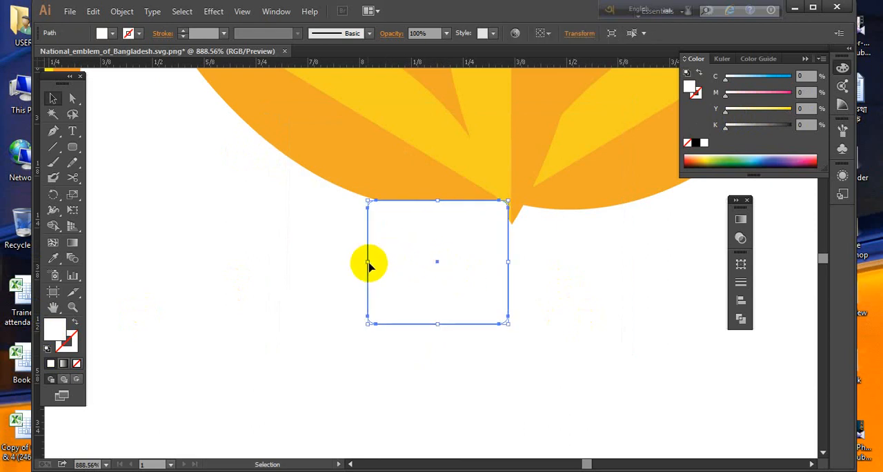
click(549, 368)
click(440, 310)
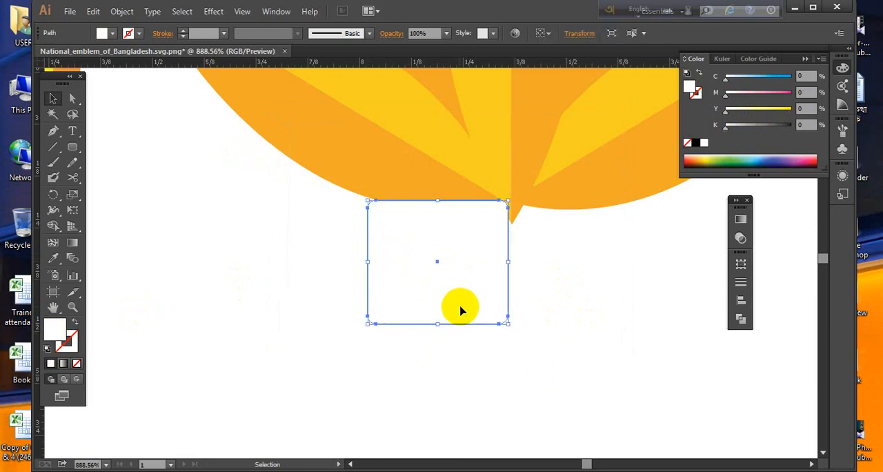
drag(463, 311, 467, 310)
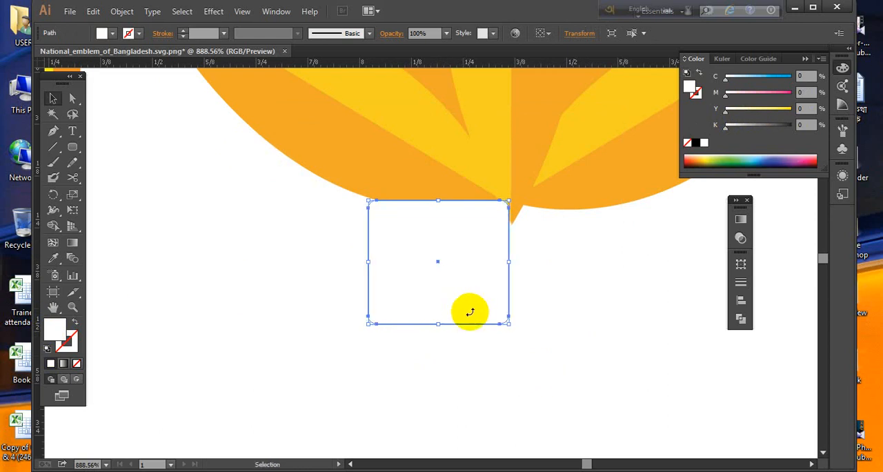
click(564, 350)
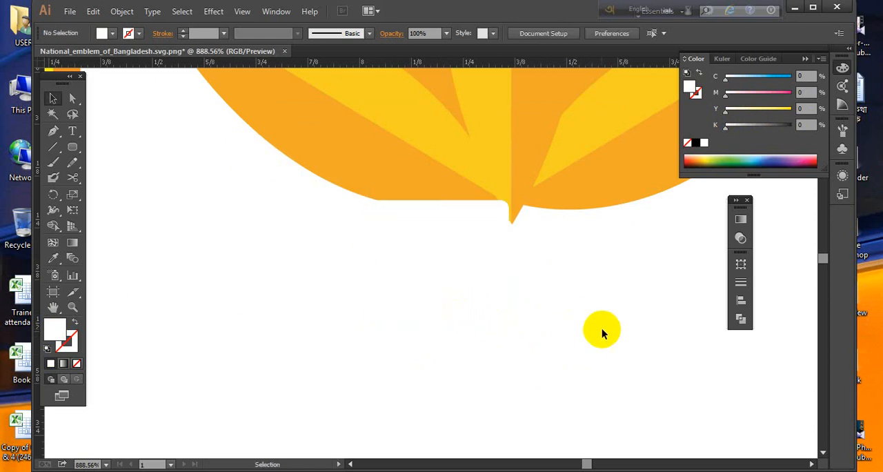
- Lower the central petal so its tip extends further below the lily's base, and shift the white shape slightly left
click(528, 199)
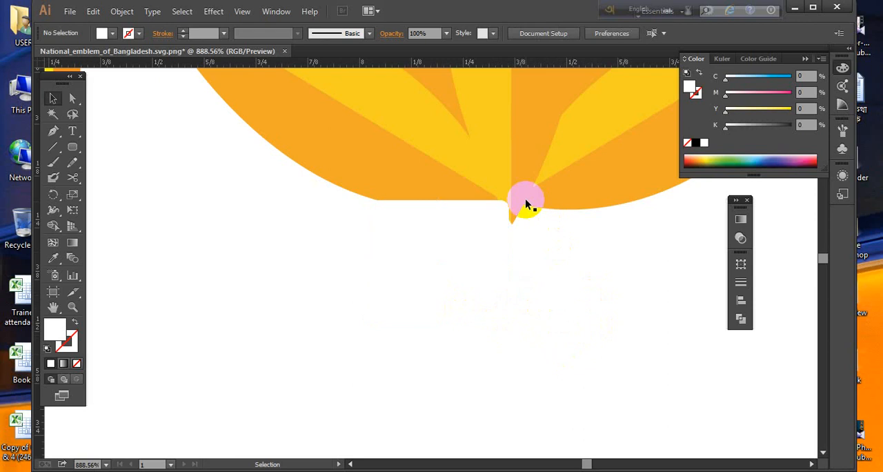
click(595, 310)
drag(430, 260, 424, 260)
click(559, 286)
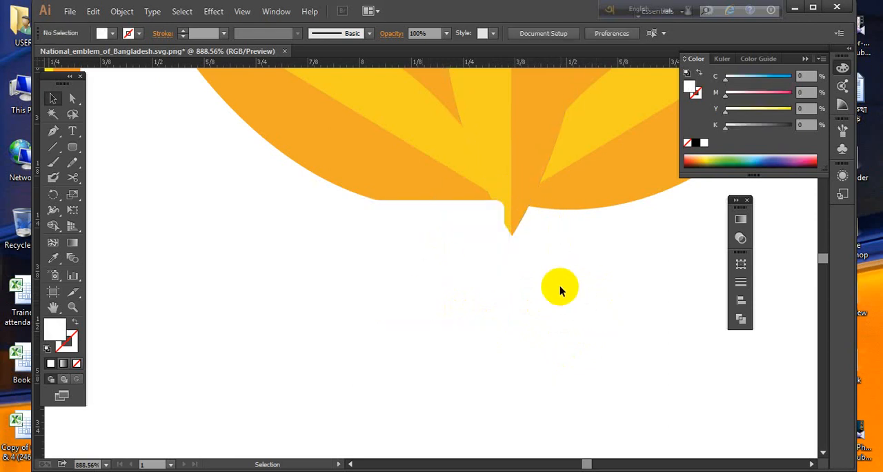
click(513, 220)
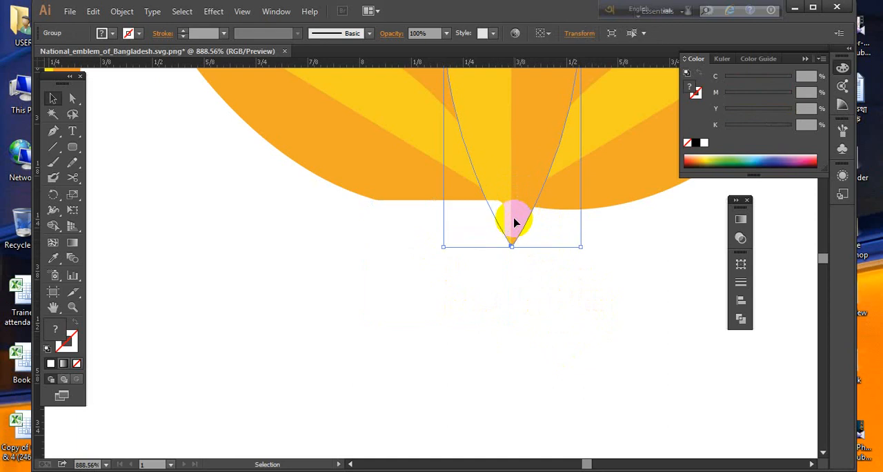
click(552, 262)
- Cut the white shape horizontally across its middle with the Knife tool and delete the lower half
click(407, 235)
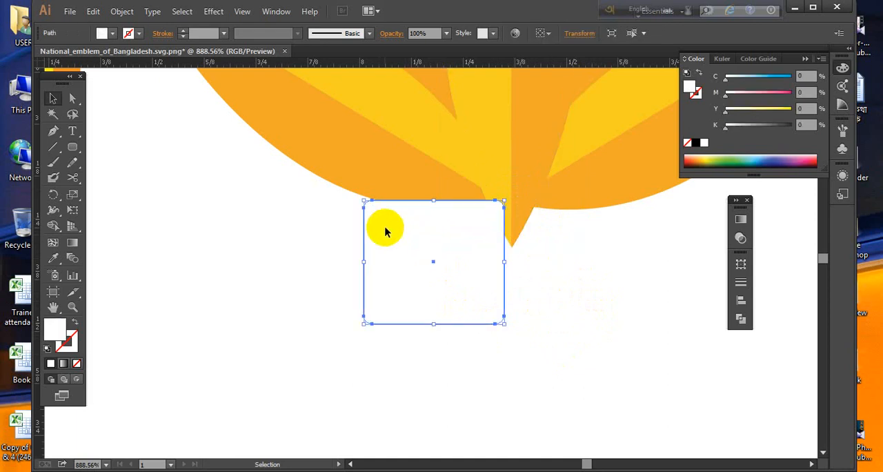
drag(74, 178, 104, 205)
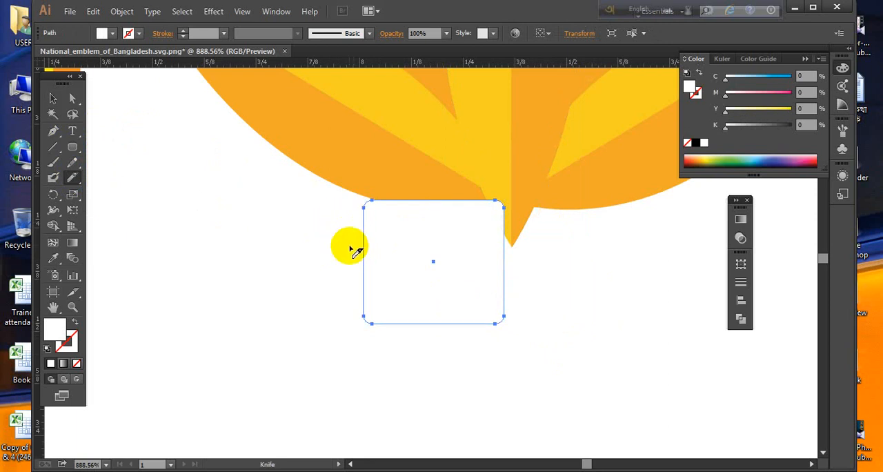
mouse_move(342, 251)
mouse_down()
mouse_move(529, 263)
mouse_move(513, 262)
mouse_up()
drag(343, 264, 579, 268)
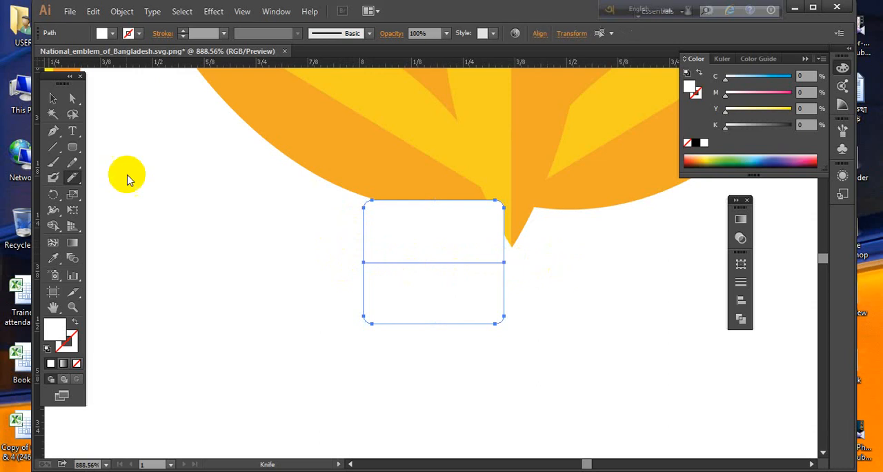
click(55, 99)
click(182, 213)
click(410, 304)
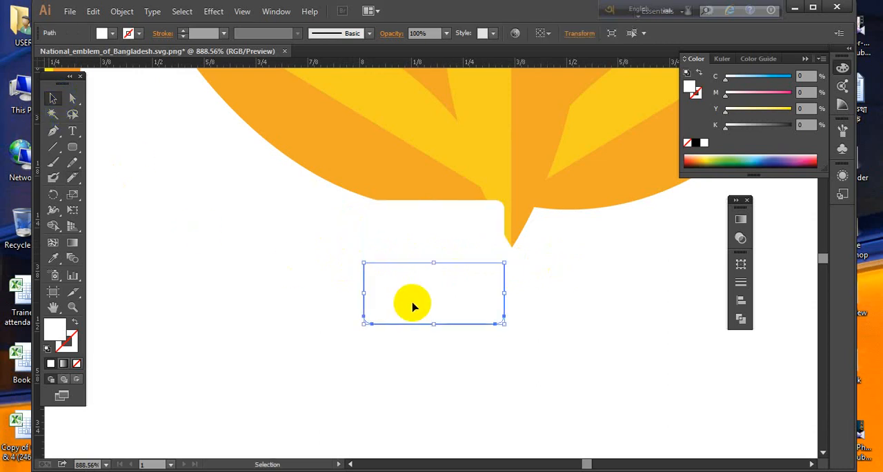
key(Delete)
- Place a copy of the white shape on the right of the central petal's tip to form a narrow stem
click(421, 248)
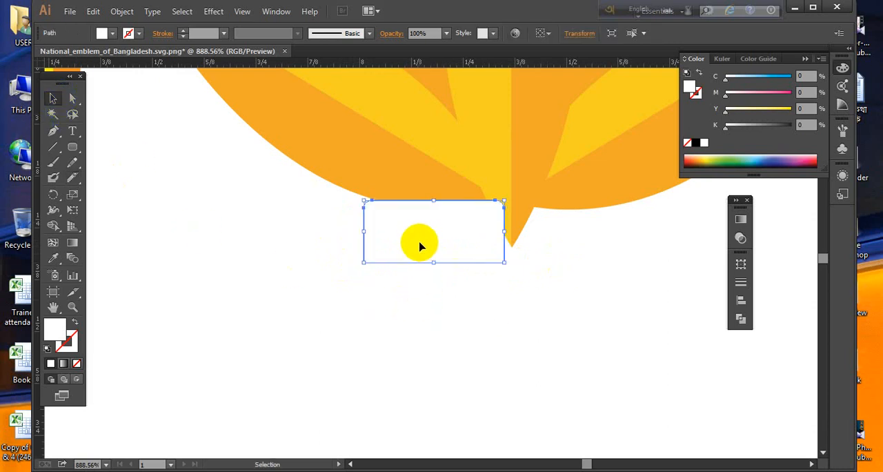
drag(413, 244, 570, 258)
click(593, 334)
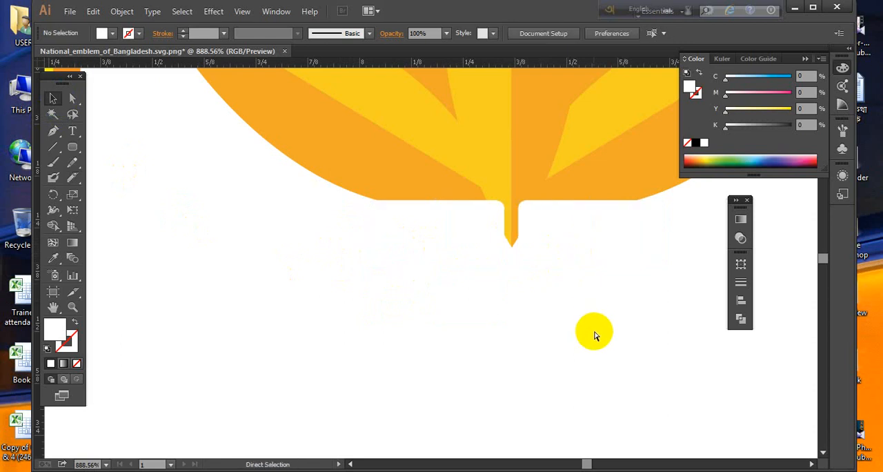
- Group all the lily's petals with the two white shapes and move the group into the circular emblem above the waves
key(ctrl+minus)
key(ctrl+minus)
key(ctrl+minus)
key(ctrl+minus)
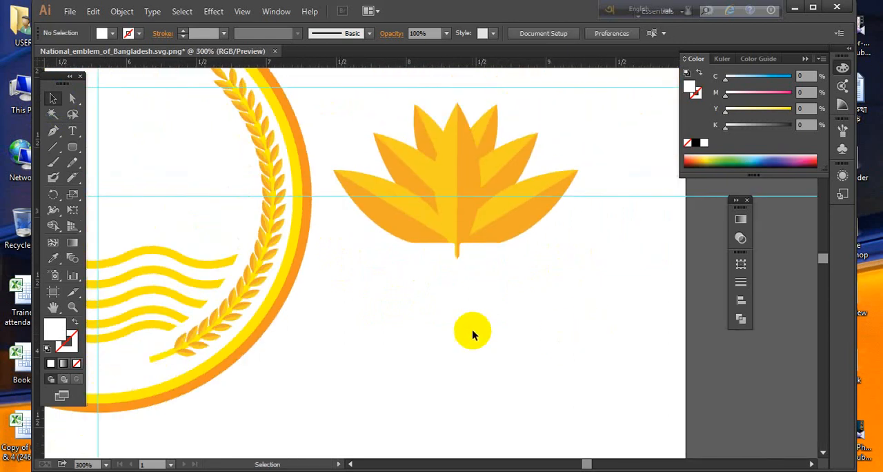
drag(413, 294, 573, 132)
right_click(510, 160)
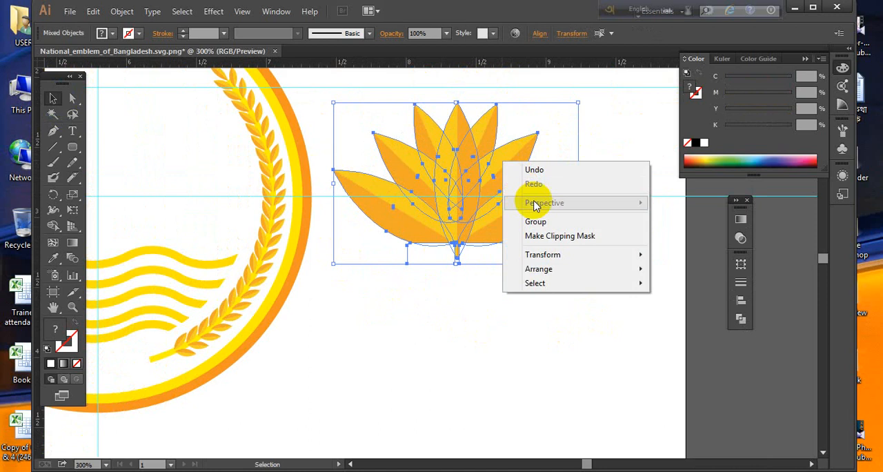
click(540, 224)
drag(393, 205, 576, 216)
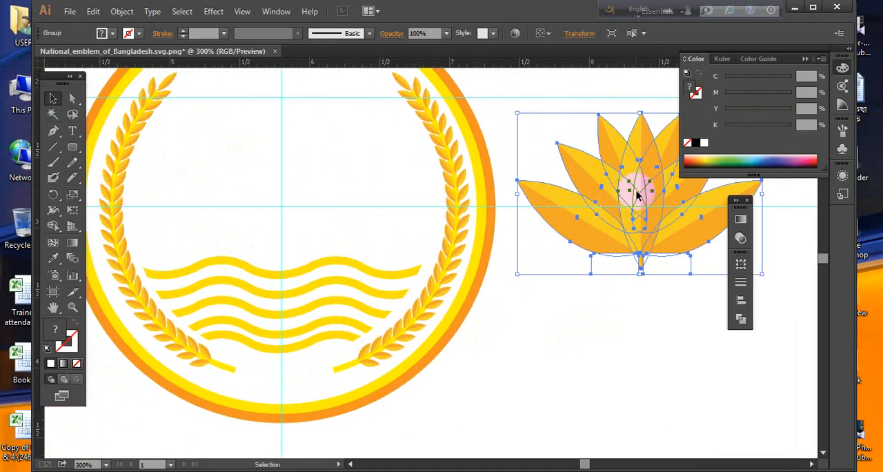
drag(630, 189, 280, 174)
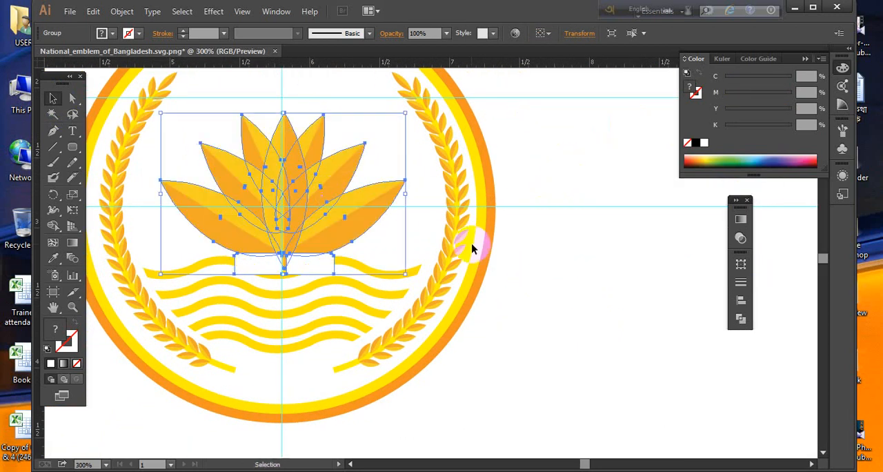
click(573, 315)
- Bring the clipped waves group to the front of the lily
click(363, 271)
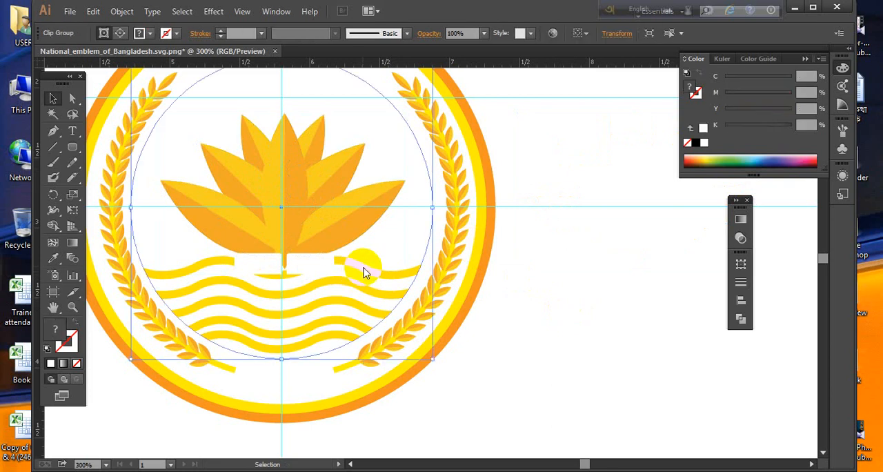
right_click(364, 269)
mouse_move(422, 376)
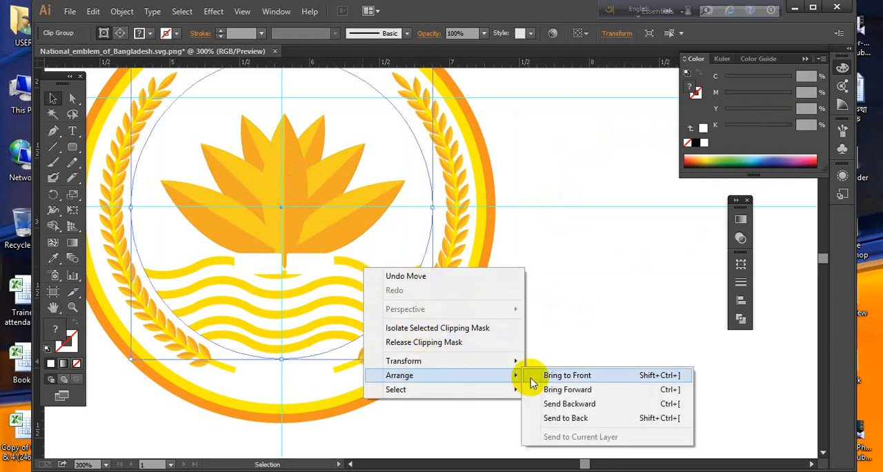
click(546, 377)
click(612, 373)
- Clear all the guides from the document
scroll(552, 359, left, 5)
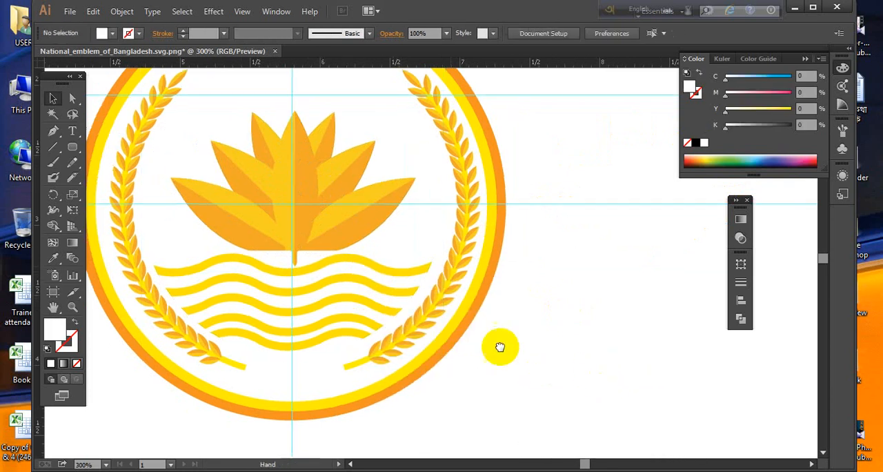
key(ctrl+minus)
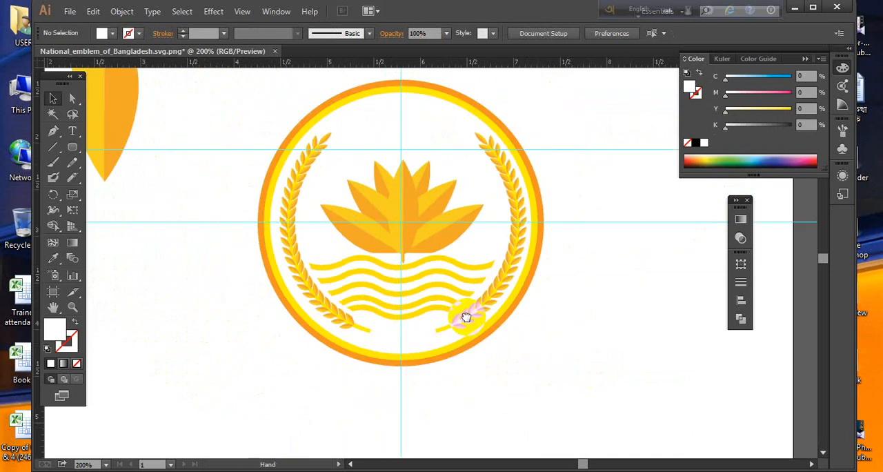
drag(466, 317, 484, 325)
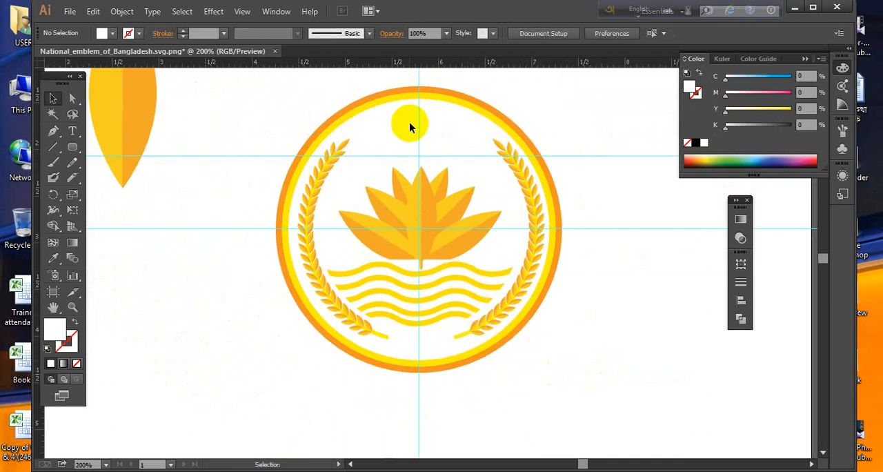
click(243, 12)
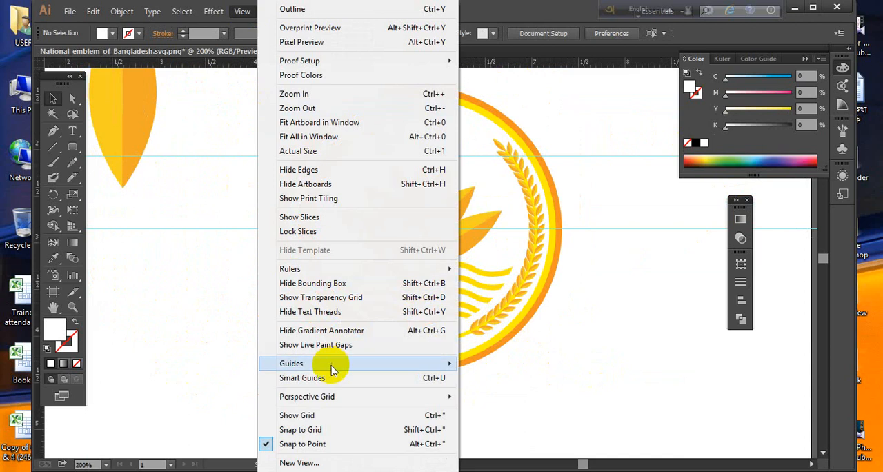
mouse_move(335, 364)
click(499, 420)
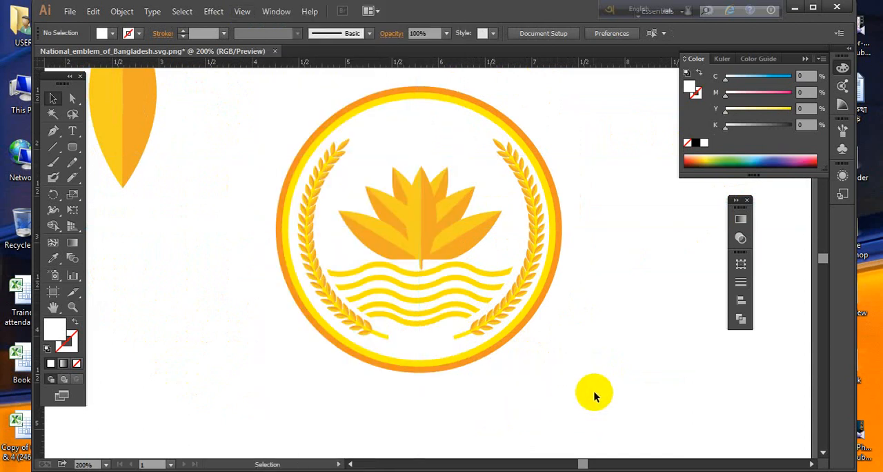